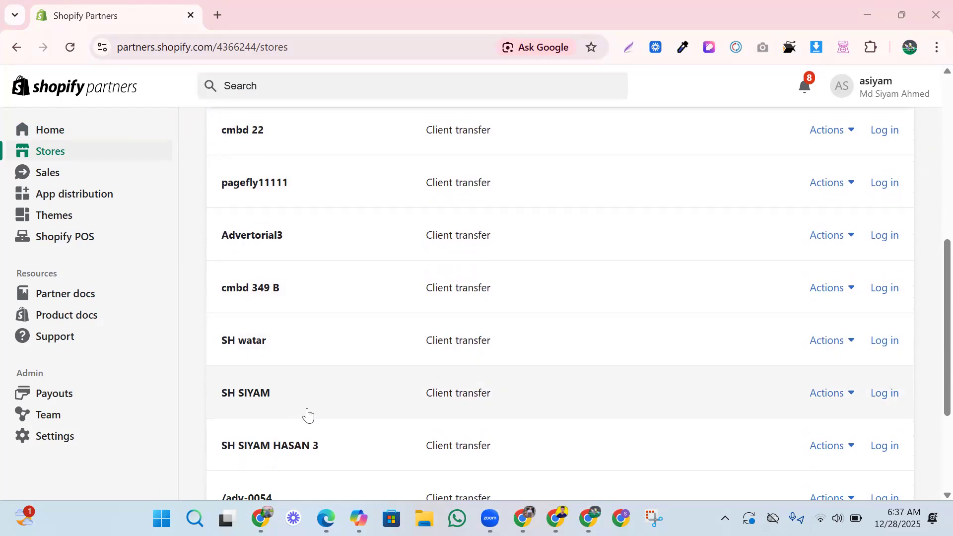
scroll(362, 436, "down", 1)
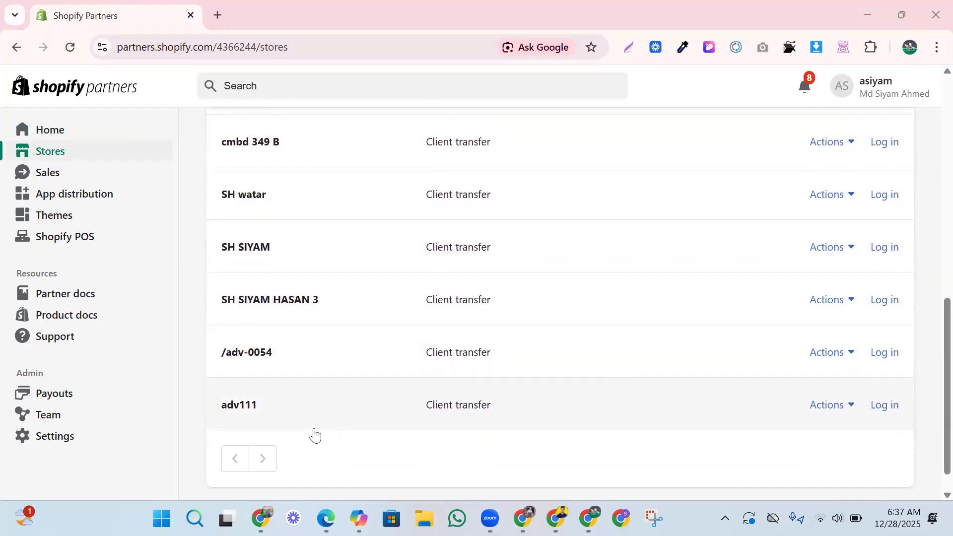
In Shopify Partners, start adding a new client transfer store.
scroll(684, 388, "up", 5)
scroll(695, 325, "up", 1)
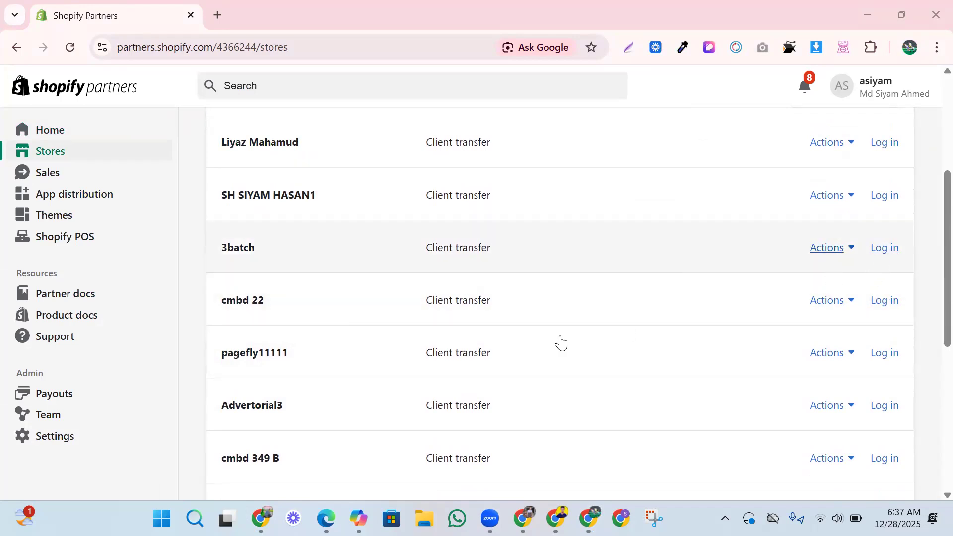
scroll(406, 319, "down", 1)
scroll(720, 247, "up", 5)
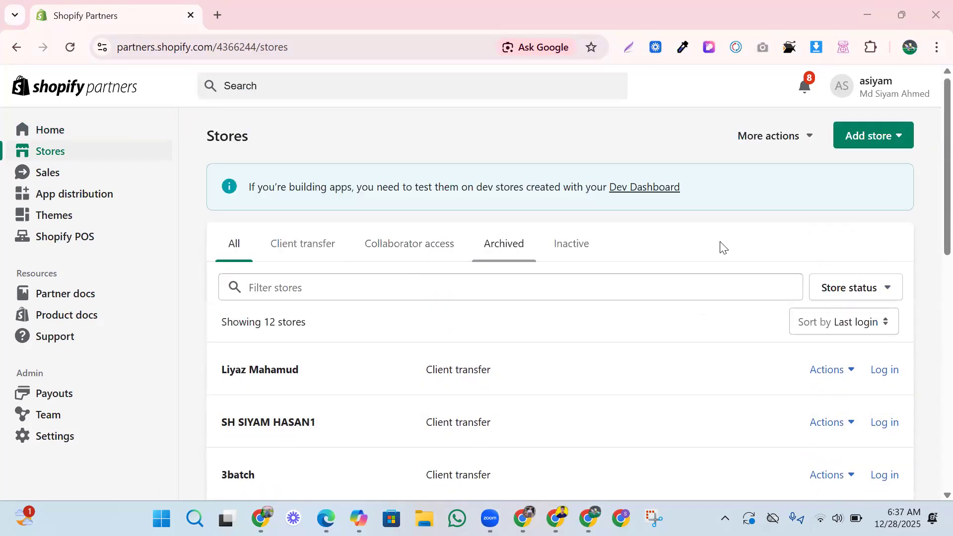
left_click(863, 146)
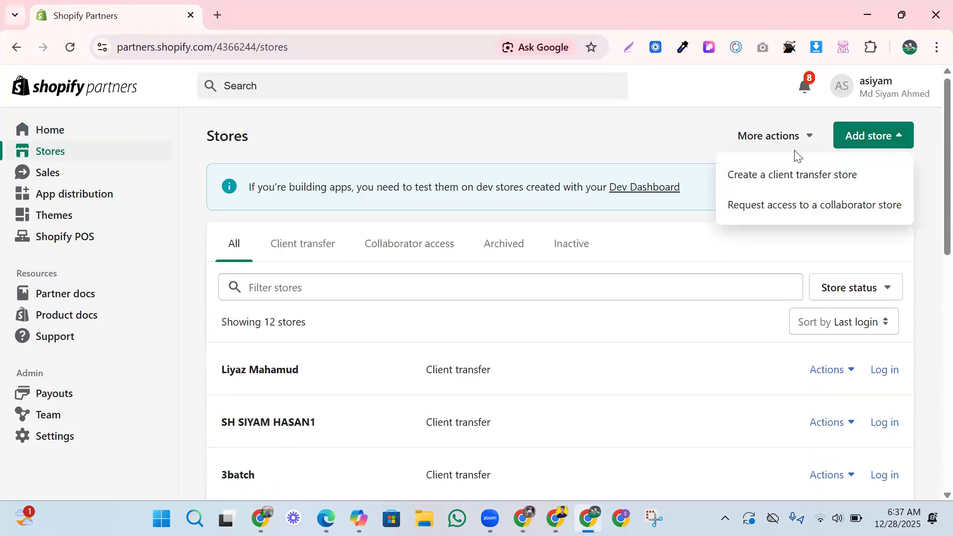
left_click(790, 177)
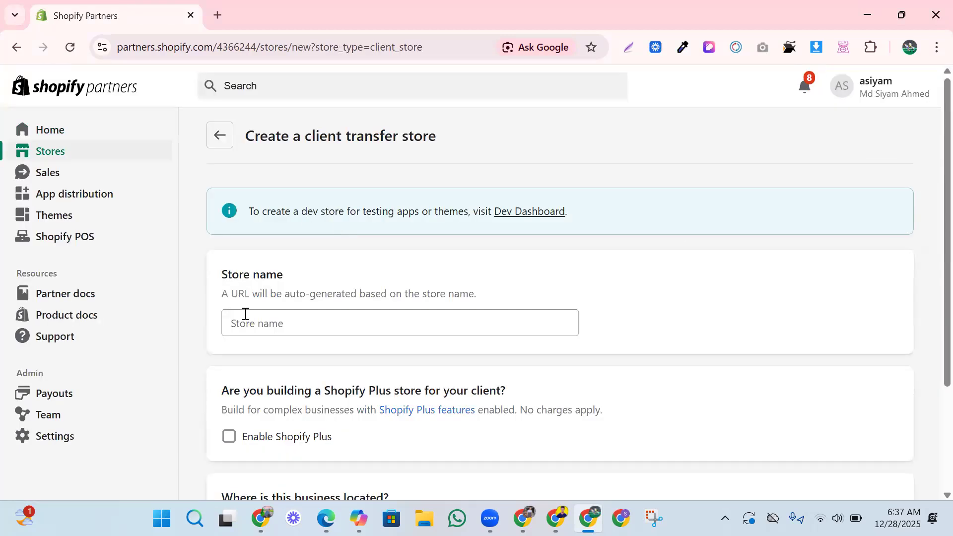
Enter the new store's name, keep Bangladesh as the location, and create the store.
left_click(251, 326)
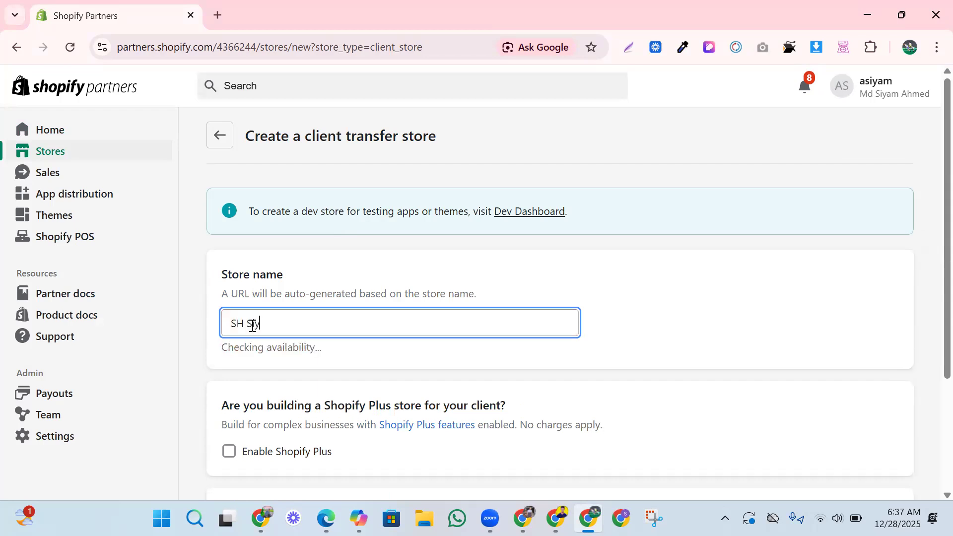
scroll(251, 333, "down", 2)
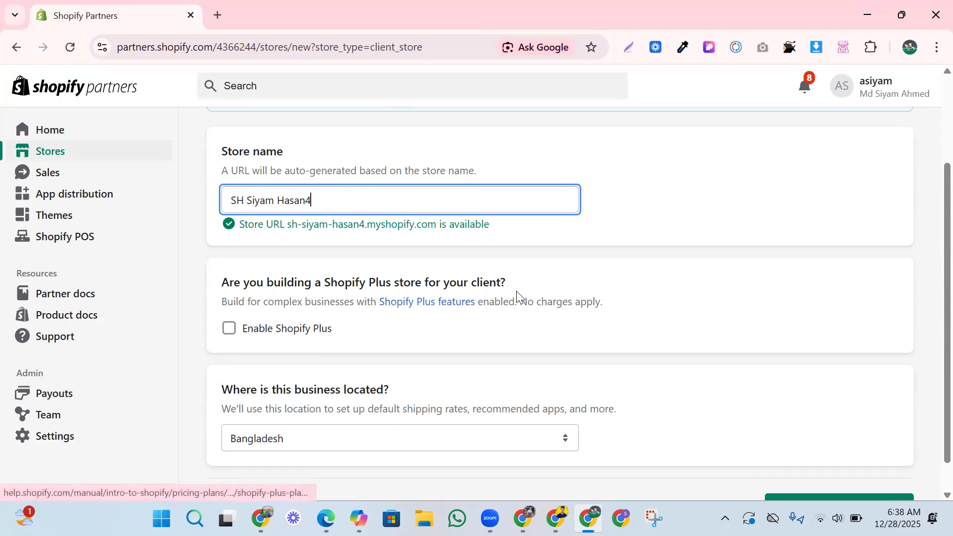
scroll(238, 336, "down", 1)
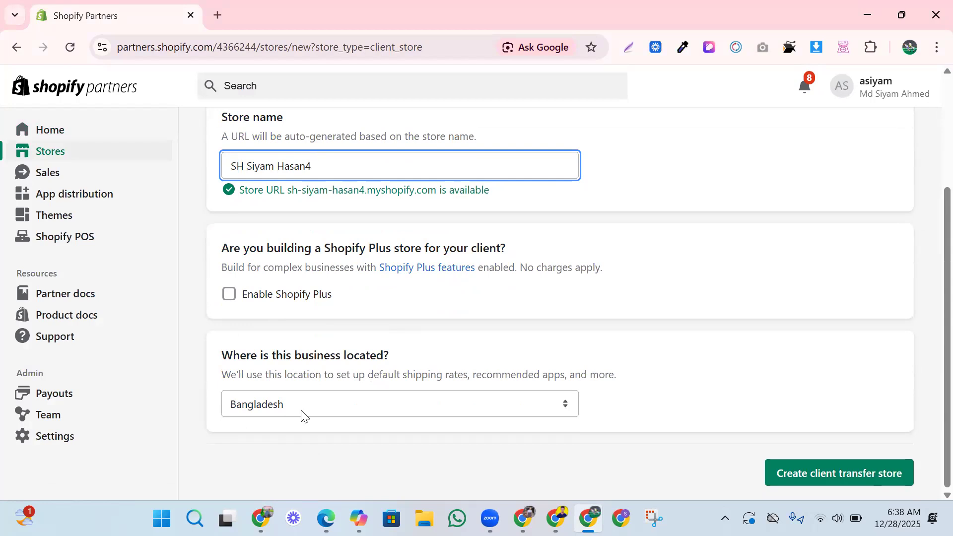
left_click(327, 407)
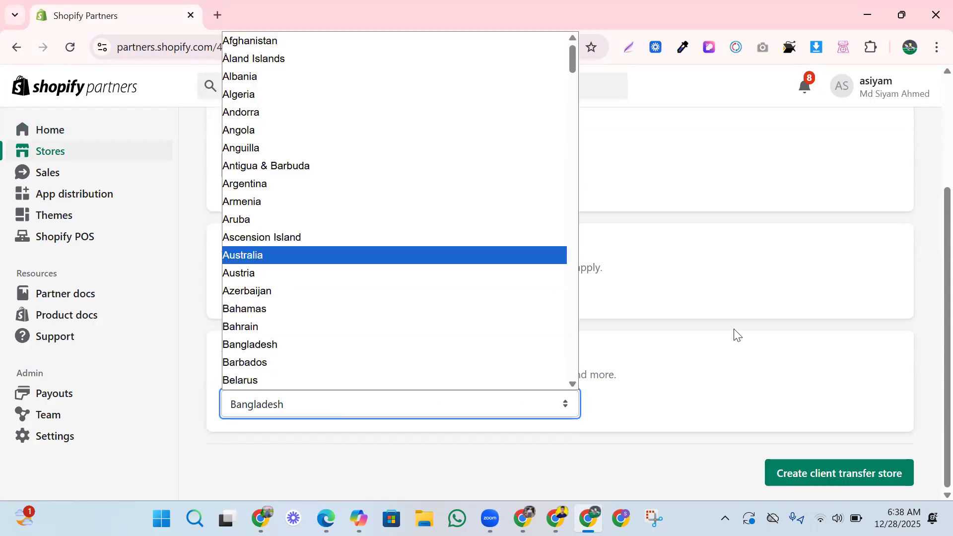
left_click(739, 406)
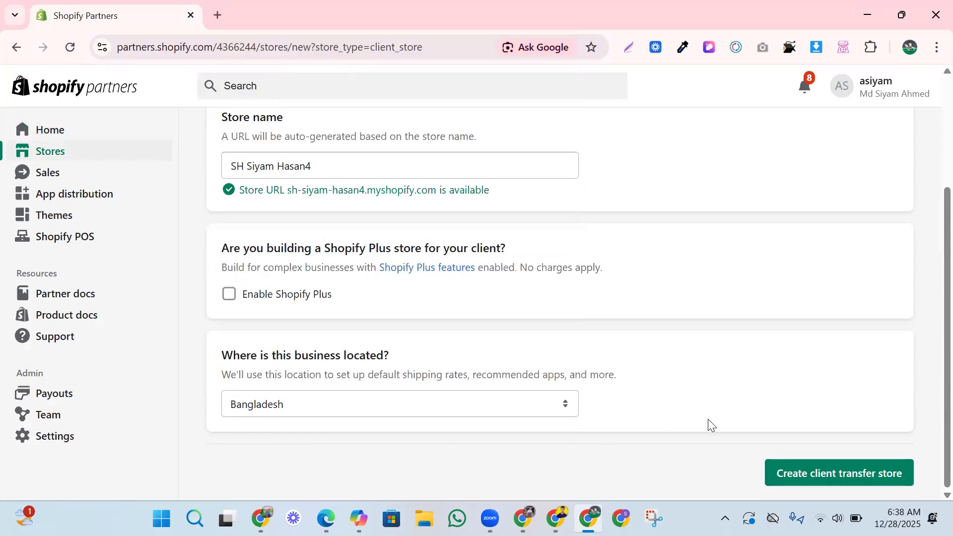
left_click(796, 476)
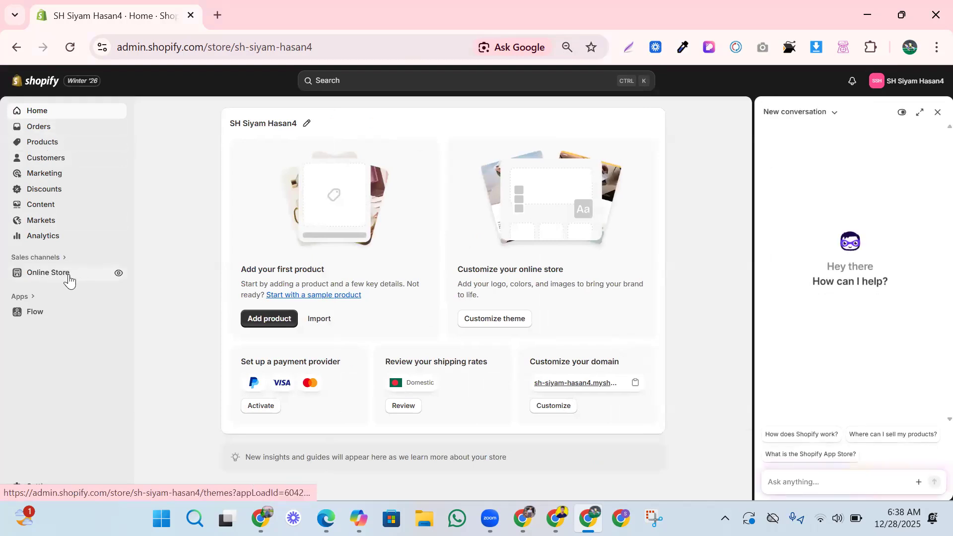
Open Online Store > Themes, close the assistant panel, and review the current Horizon theme.
left_click(52, 281)
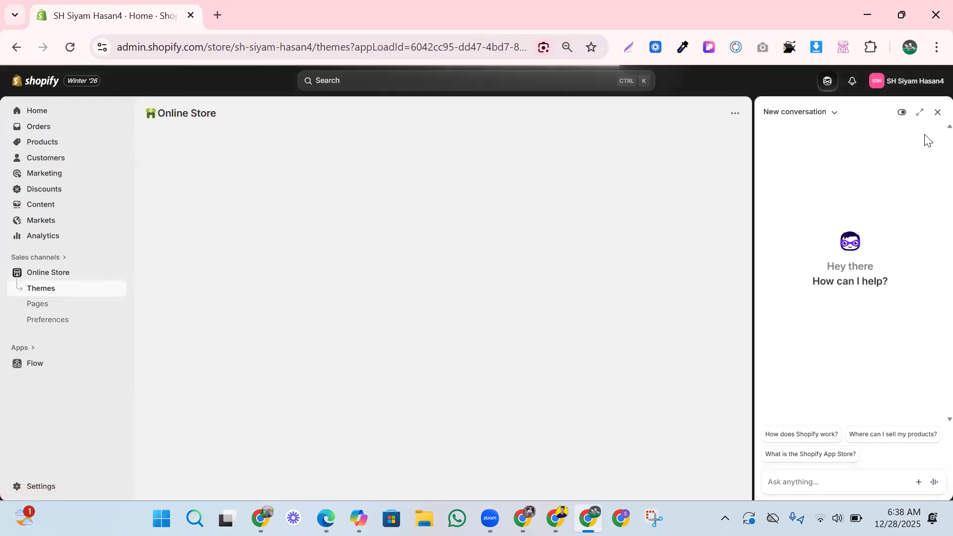
left_click(938, 113)
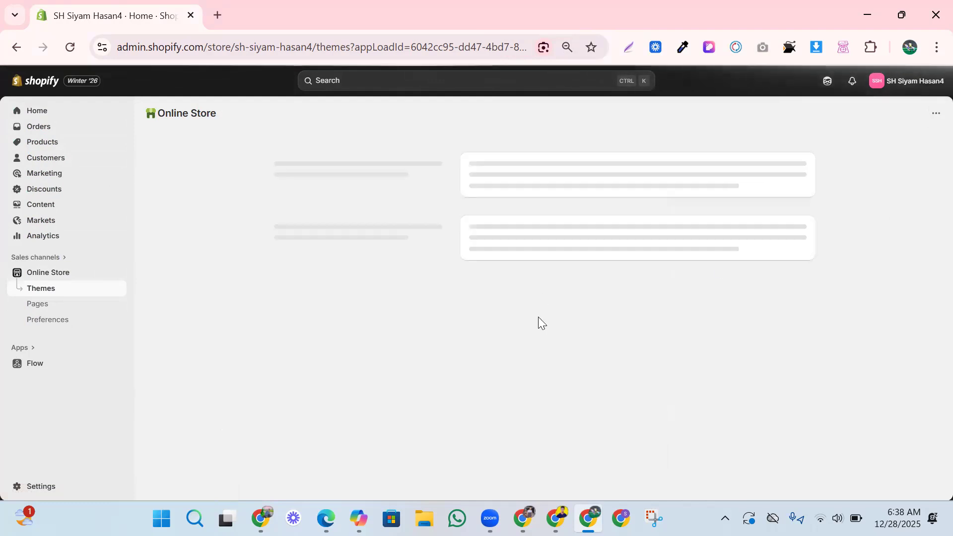
scroll(402, 367, "down", 2)
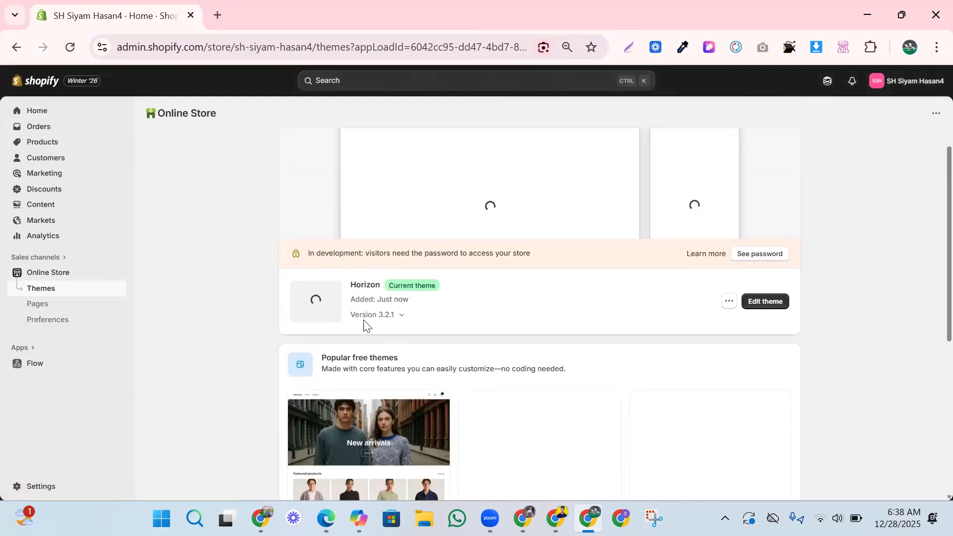
scroll(368, 323, "down", 3)
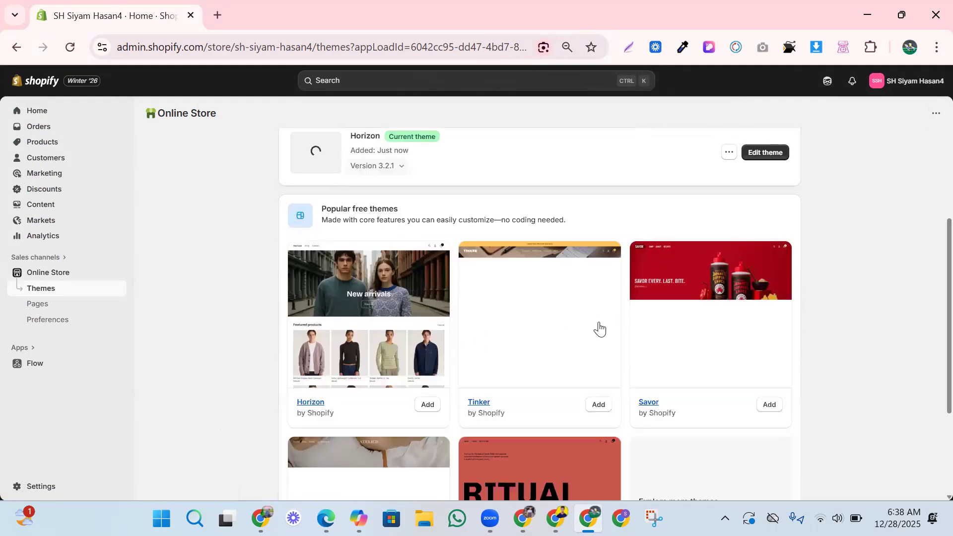
scroll(581, 329, "down", 3)
scroll(516, 343, "up", 10)
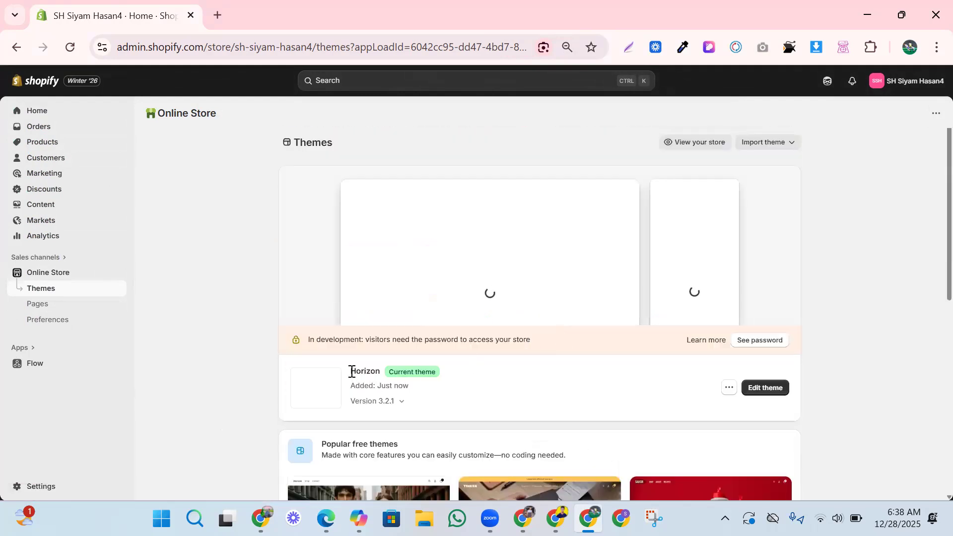
left_click_drag(349, 371, 413, 372)
left_click(471, 380)
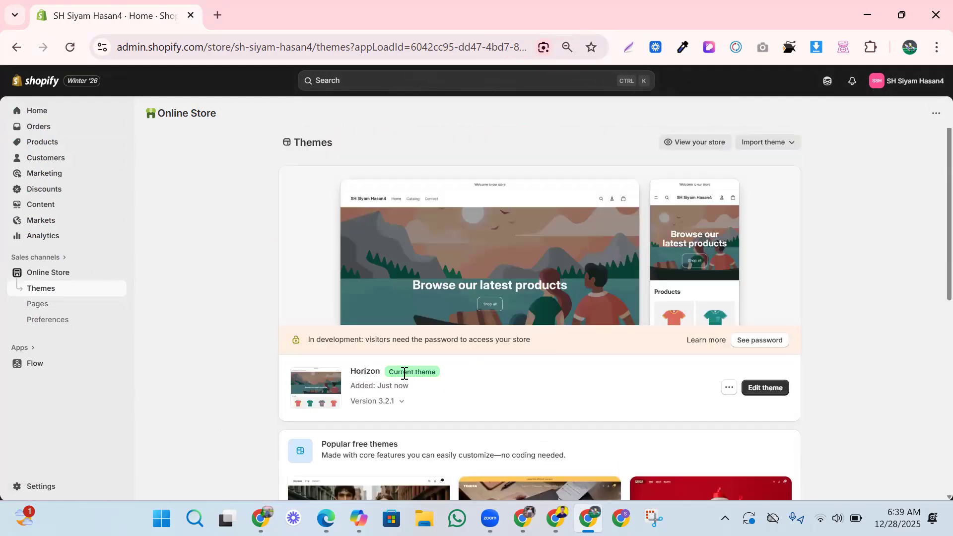
Open the Horizon theme editor and select the announcement block.
left_click(763, 390)
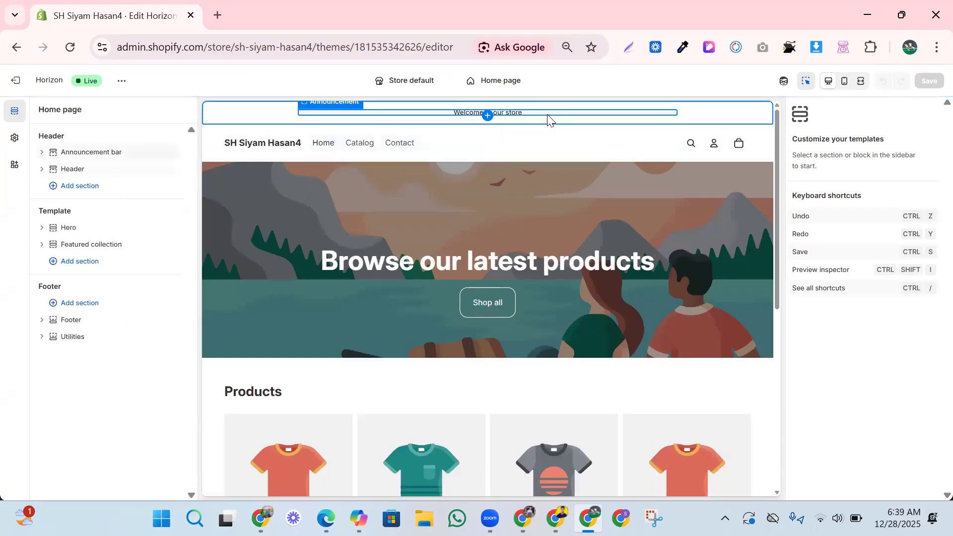
left_click(656, 117)
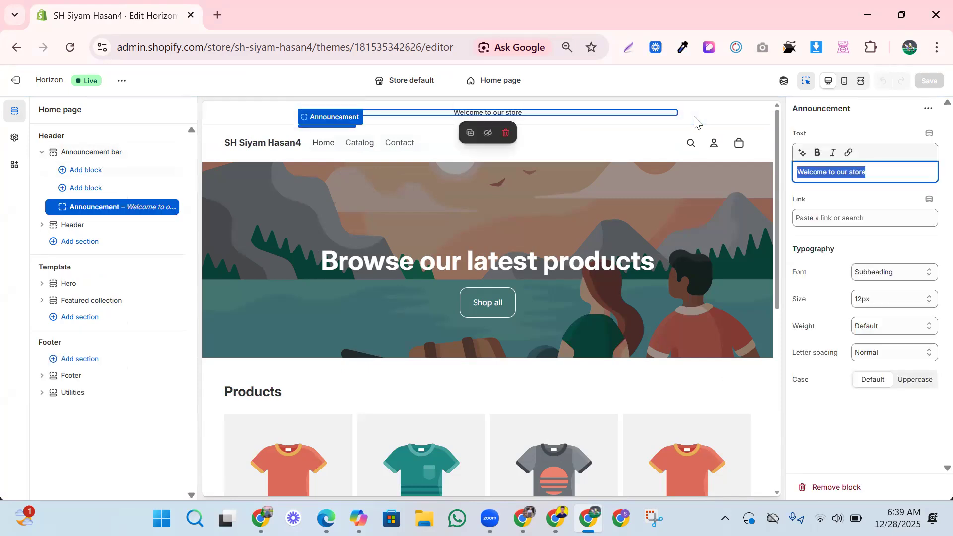
left_click(442, 107)
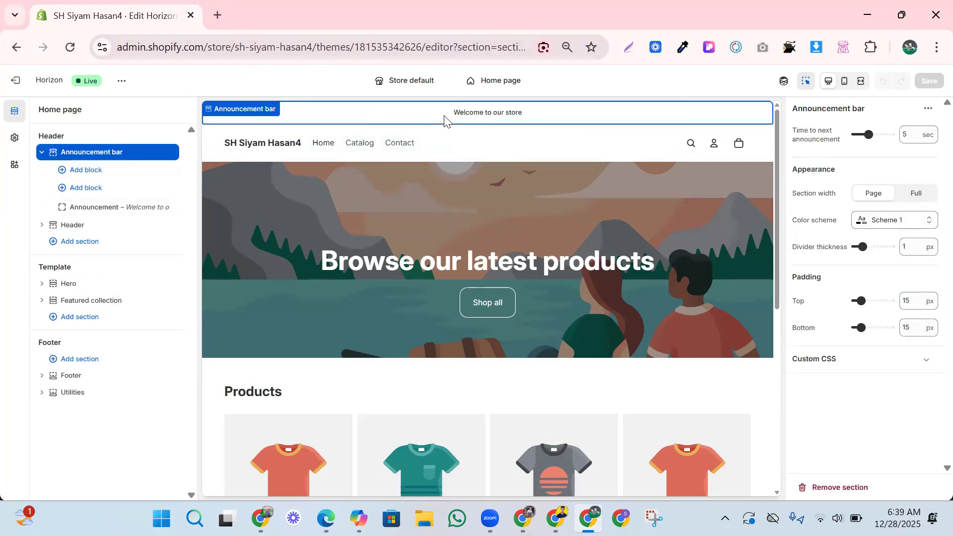
left_click(474, 116)
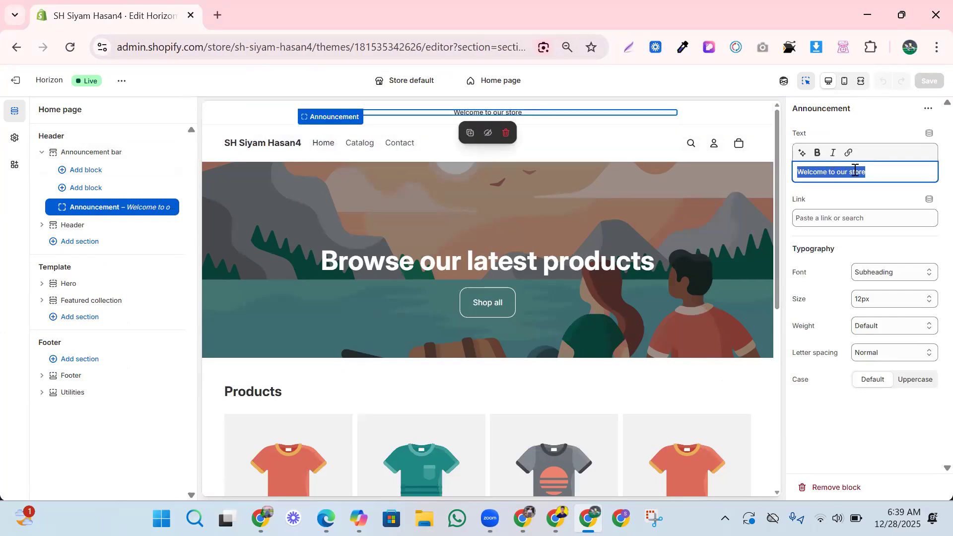
Replace the announcement text 'Welcome to our store' with 'Free Shiping 50%'.
left_click(871, 174)
left_click_drag(870, 172, 795, 171)
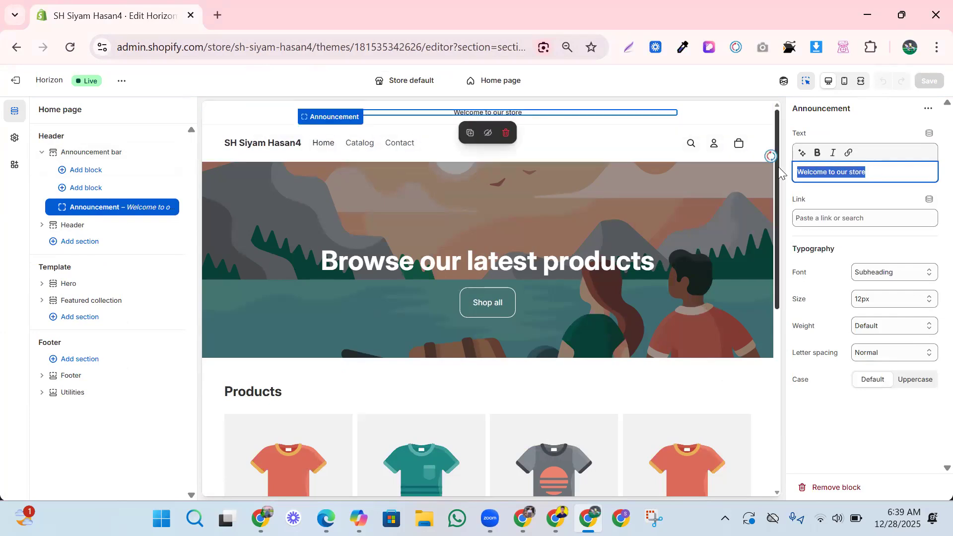
key("BackSpace")
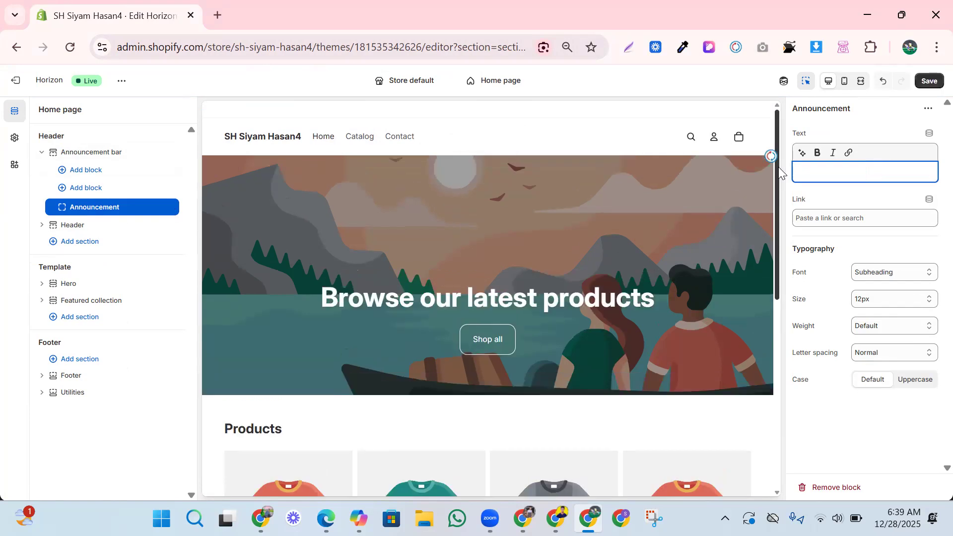
type("Free")
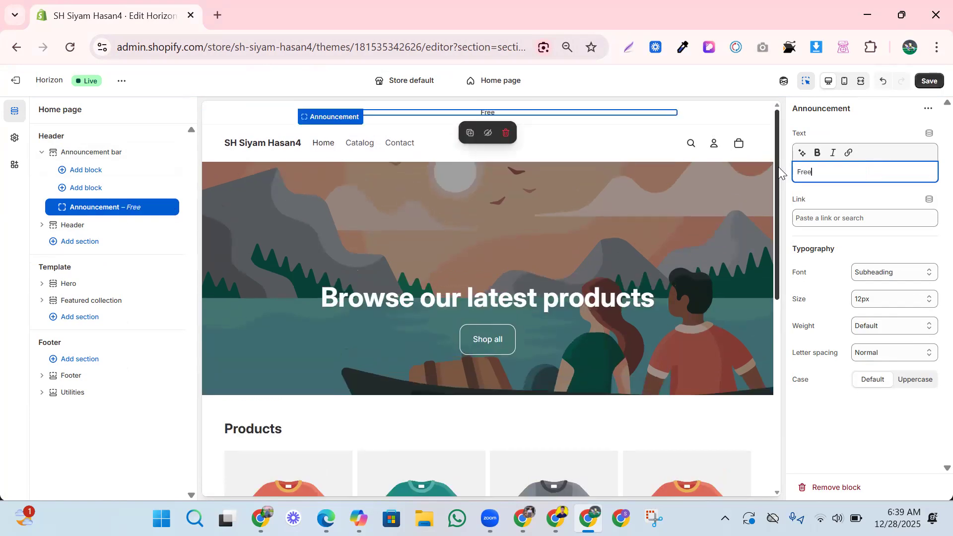
type("Shiping")
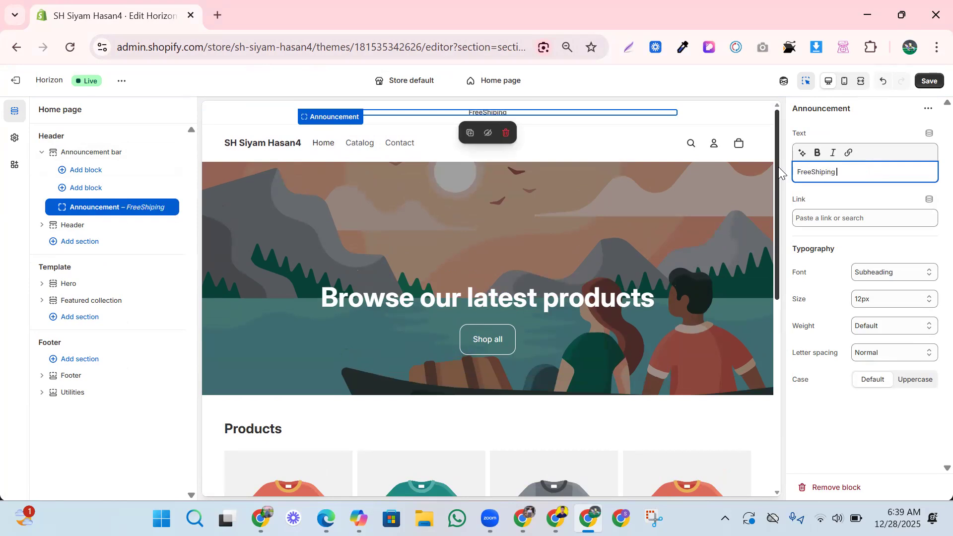
left_click(814, 171)
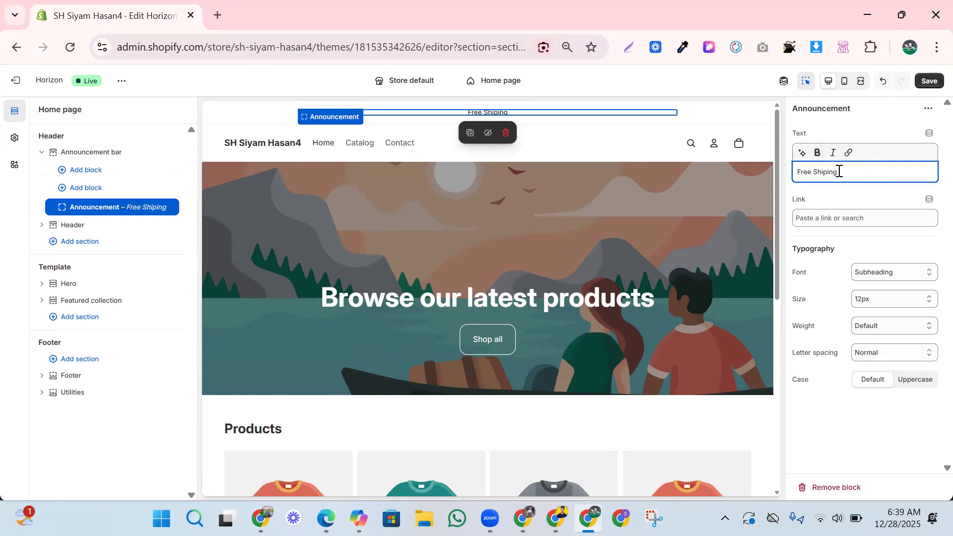
type("50%")
Style the announcement text with the Heading font, 18px size, and Normal letter spacing.
left_click(871, 273)
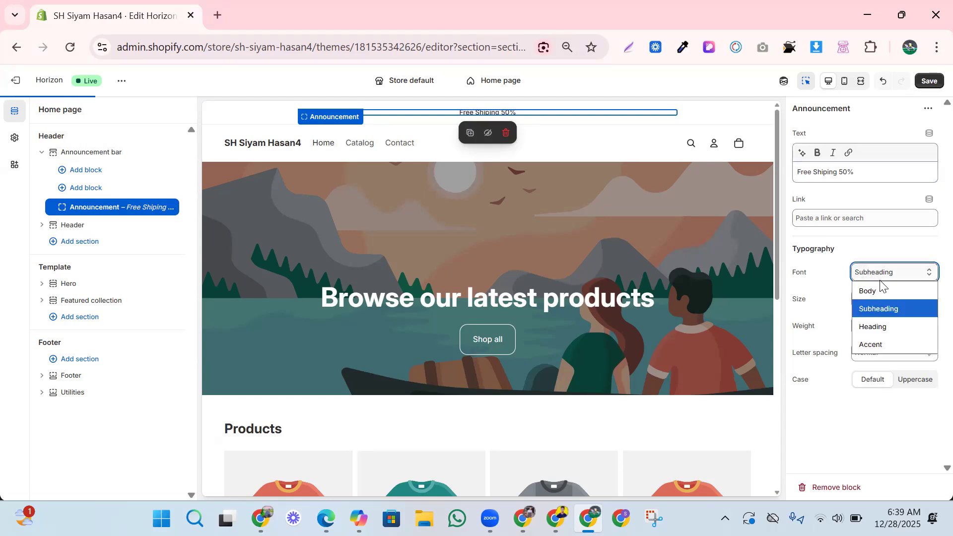
left_click(884, 327)
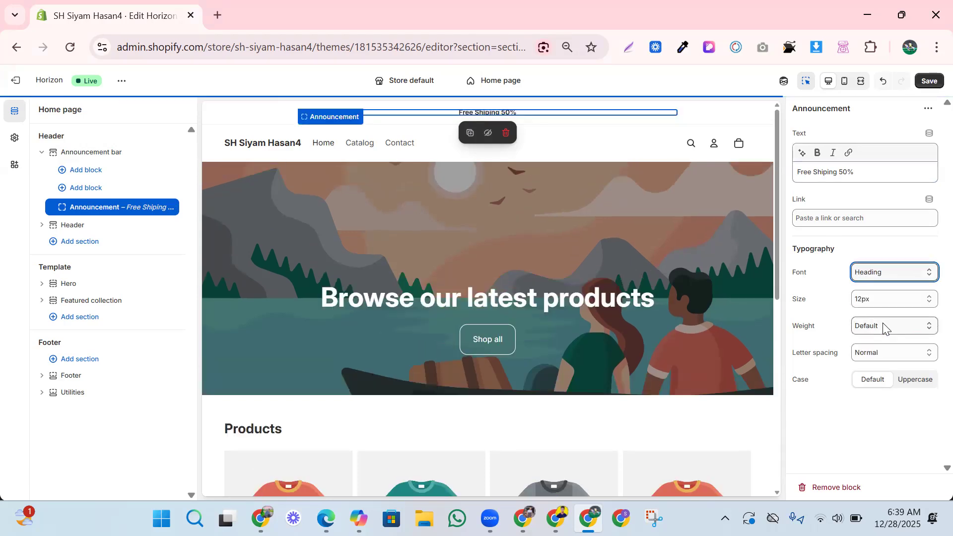
left_click(876, 300)
scroll(877, 275, "down", 1)
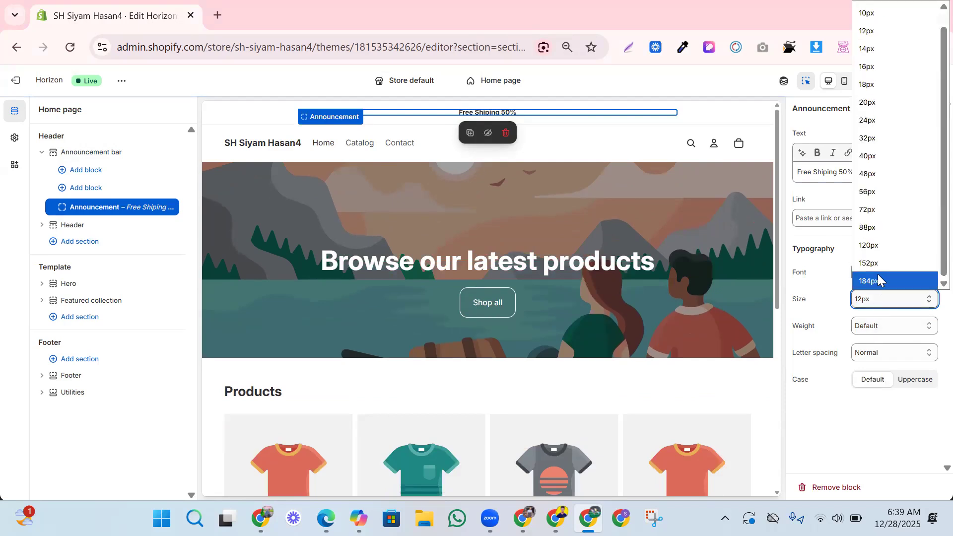
left_click(867, 84)
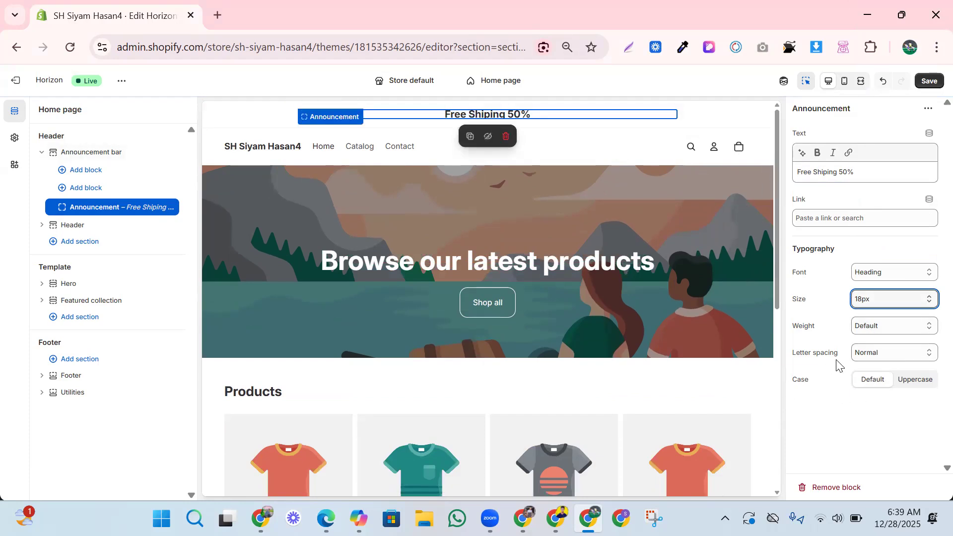
left_click(876, 354)
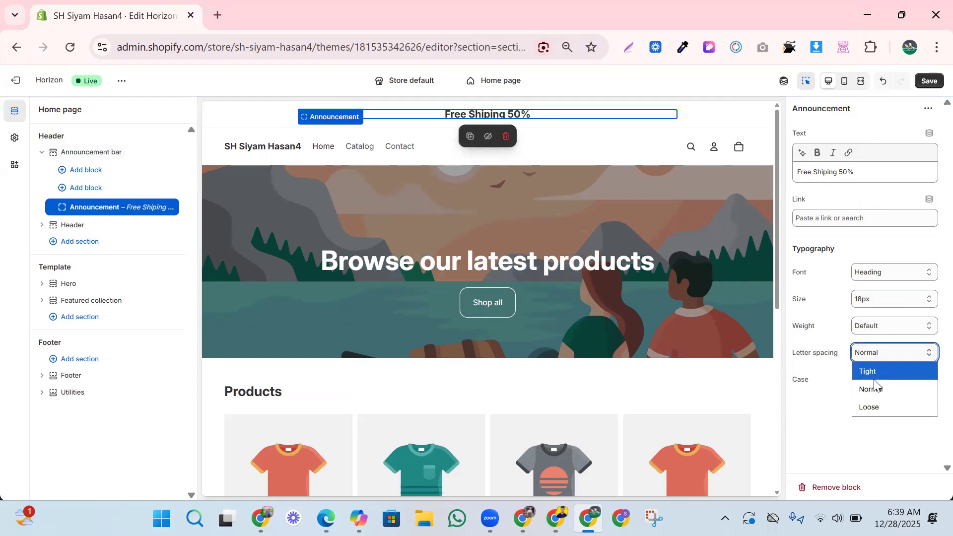
left_click(874, 404)
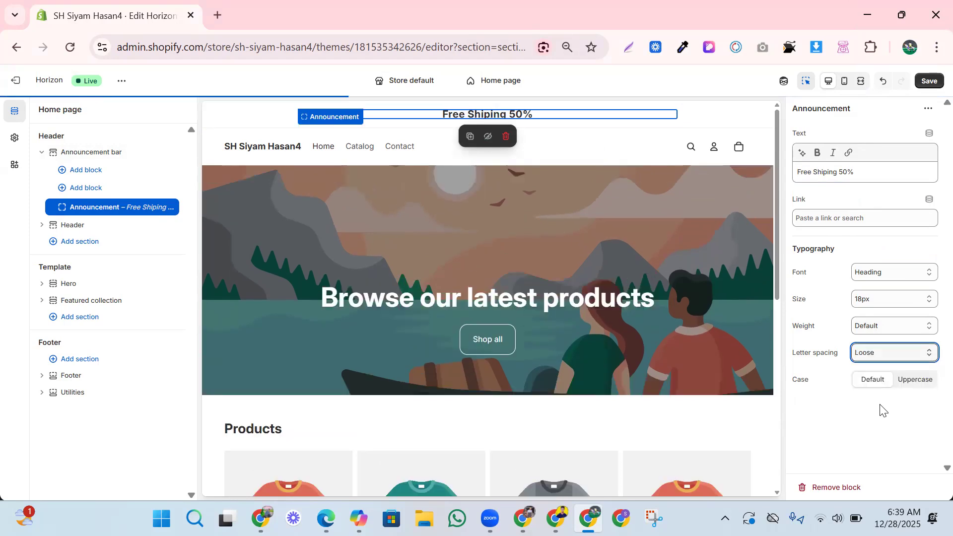
left_click(887, 355)
left_click(888, 389)
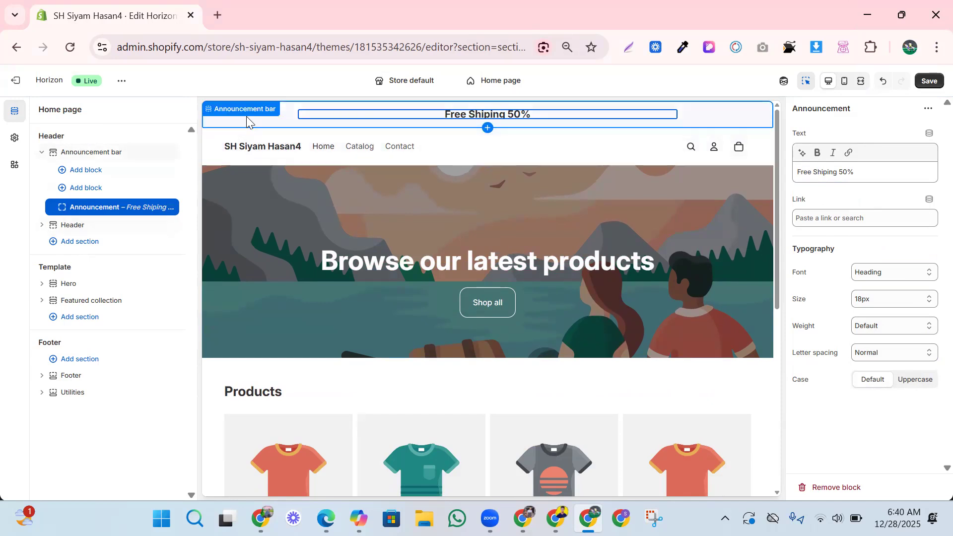
Give the announcement bar Scheme 5 colours, a 2 px divider, 3 px top and 20 px bottom padding.
left_click(267, 122)
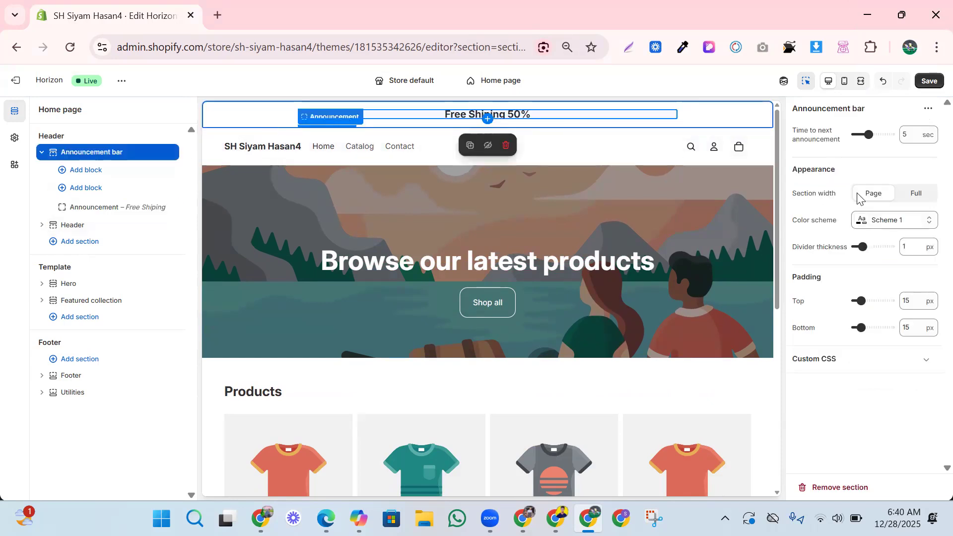
left_click(893, 220)
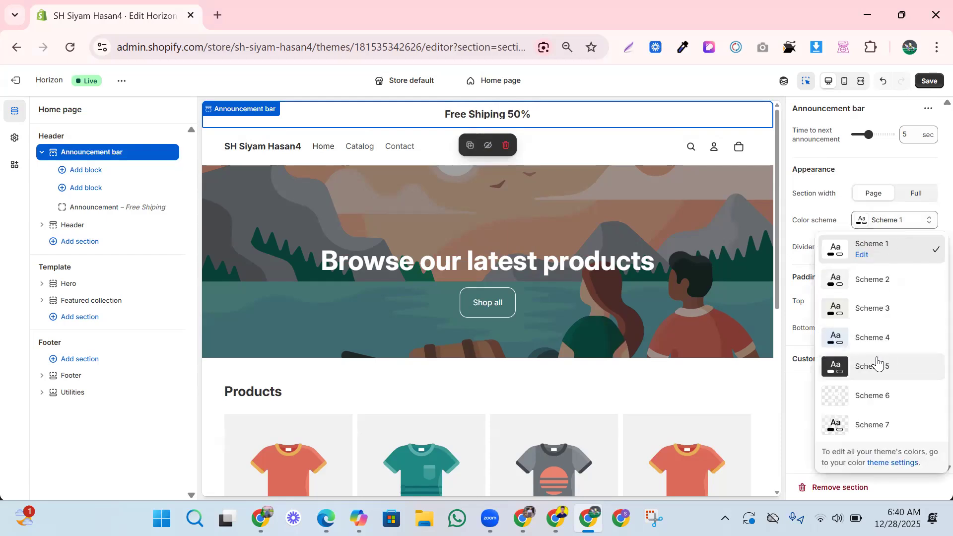
left_click(853, 372)
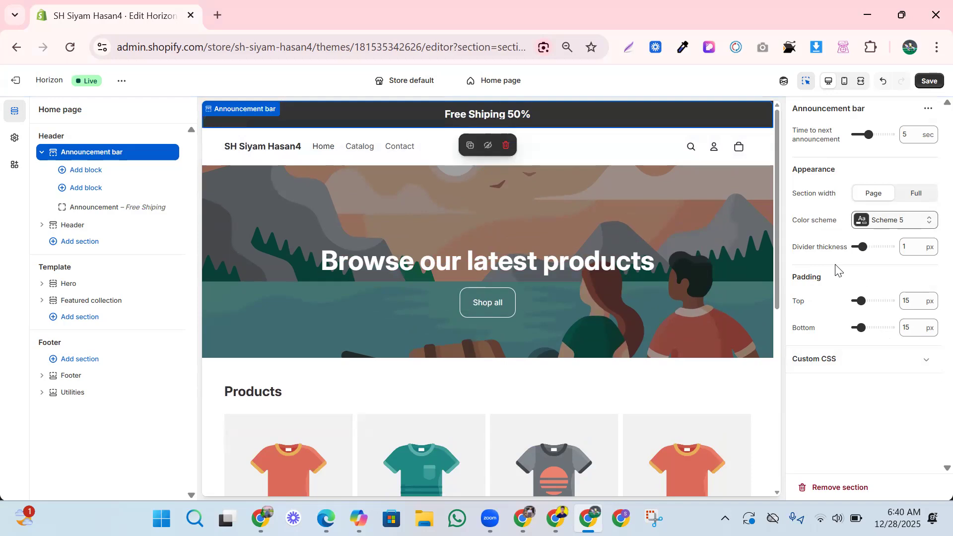
mouse_move(863, 247)
left_mouse_down()
mouse_move(883, 243)
mouse_move(869, 247)
left_mouse_up()
left_click_drag(862, 301, 862, 326)
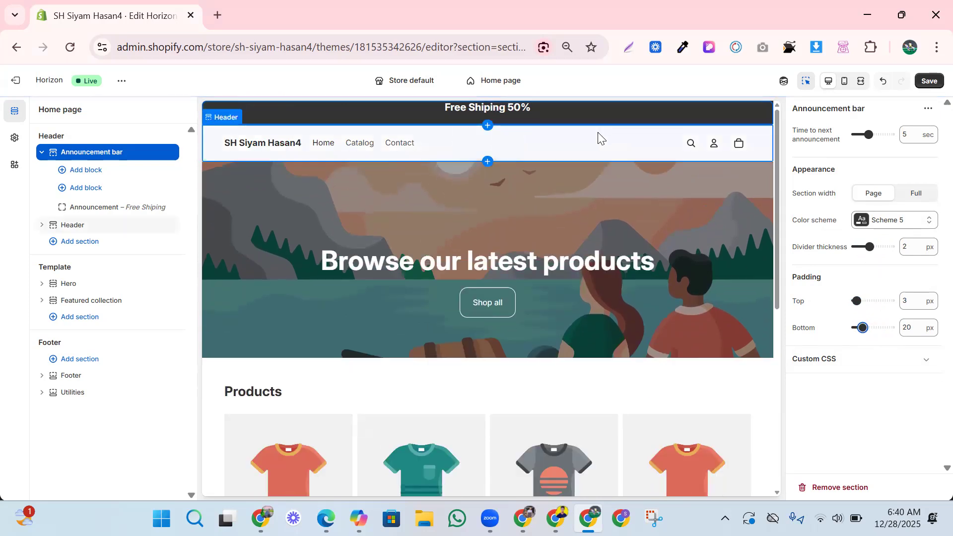
scroll(736, 331, "down", 1)
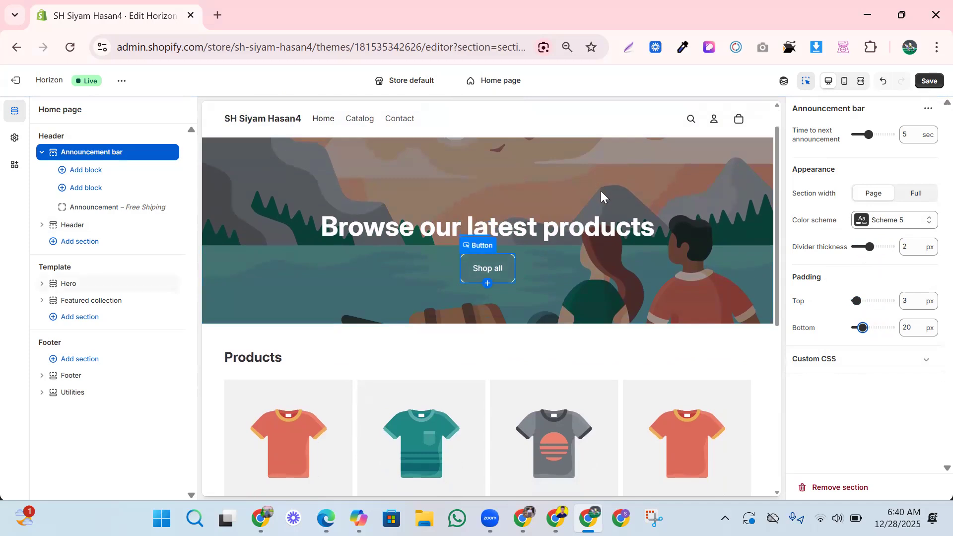
scroll(601, 192, "up", 1)
In the Header settings, set the logo position to Center.
left_click(494, 152)
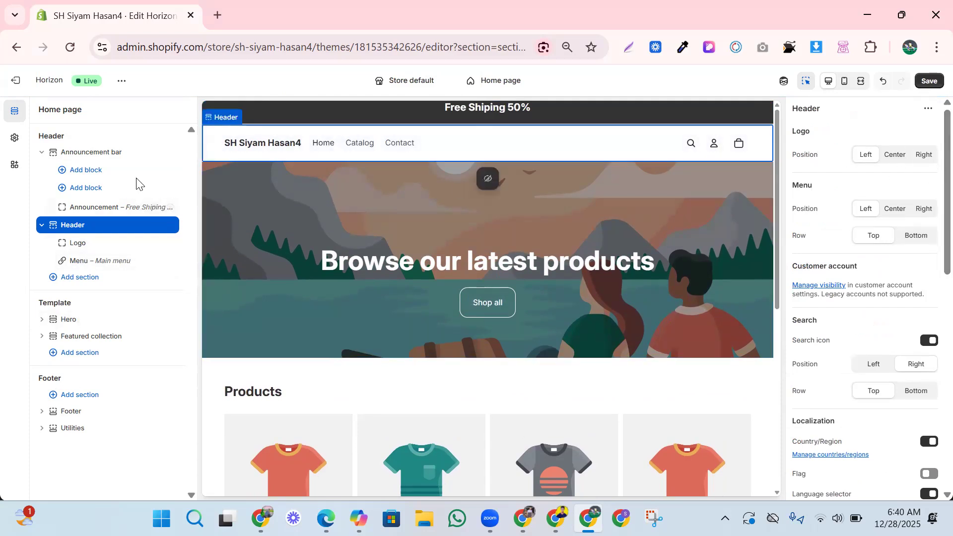
left_click_drag(218, 148, 298, 143)
left_click(434, 156)
left_click(897, 157)
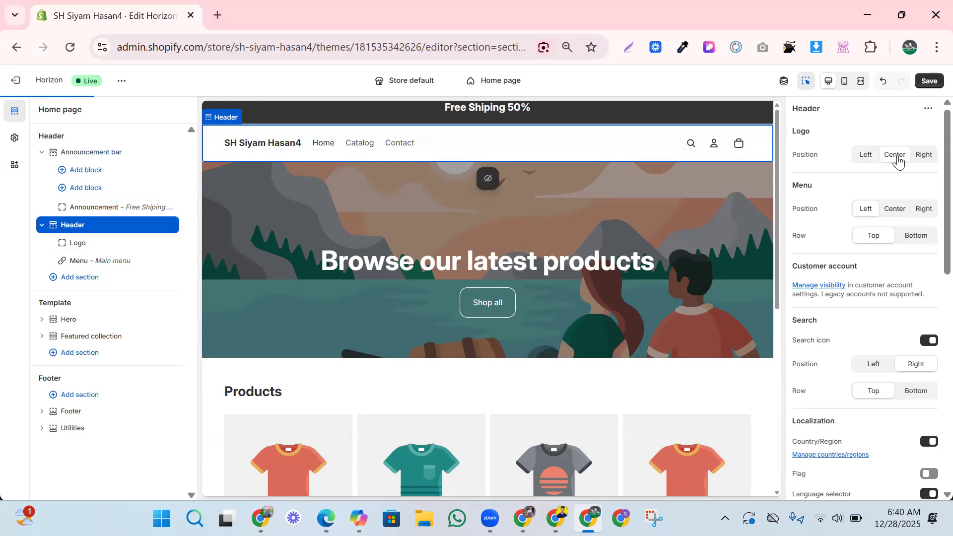
left_click(918, 158)
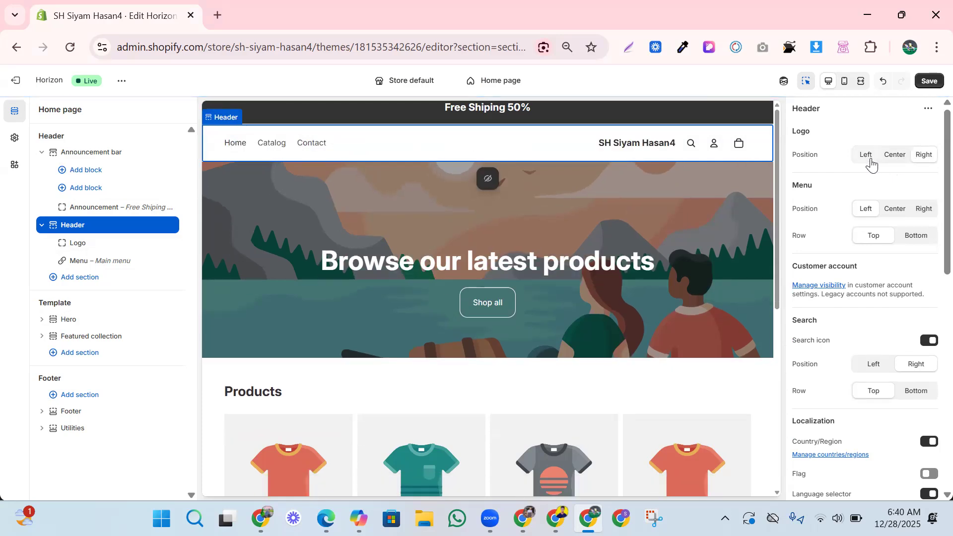
left_click(888, 164)
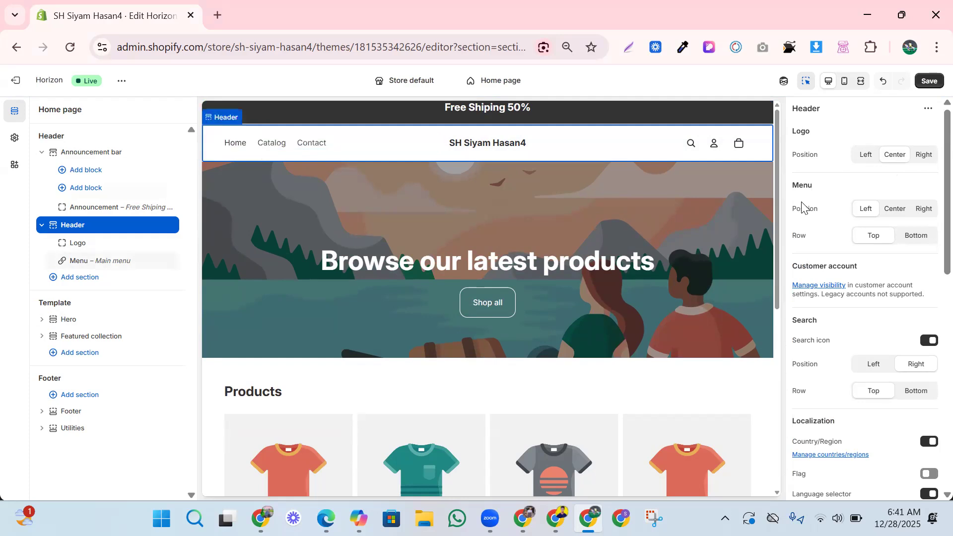
Centre the menu links beside the logo in the top row.
left_click(893, 211)
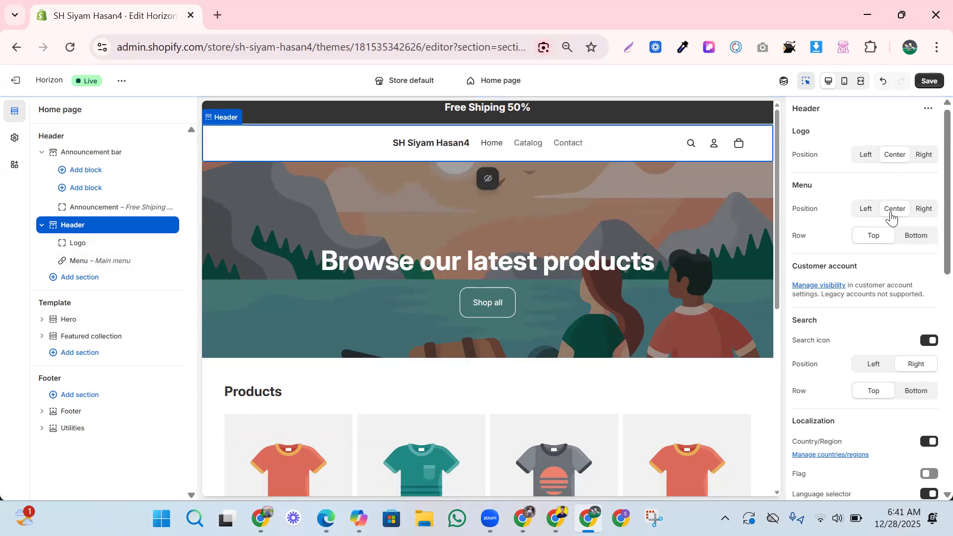
left_click(916, 208)
left_click(893, 211)
left_click(916, 234)
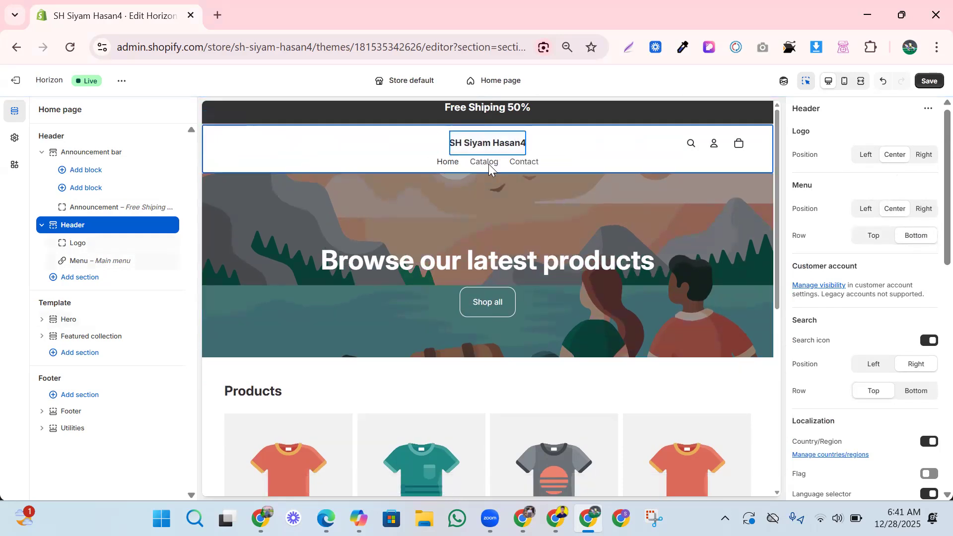
left_click(874, 236)
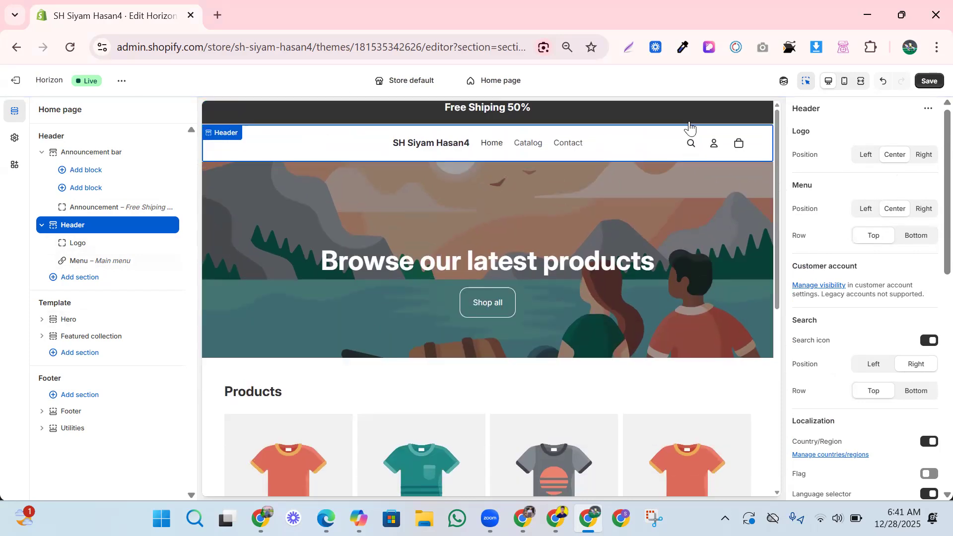
Place the header's search icon on the left in the top row.
left_click(924, 341)
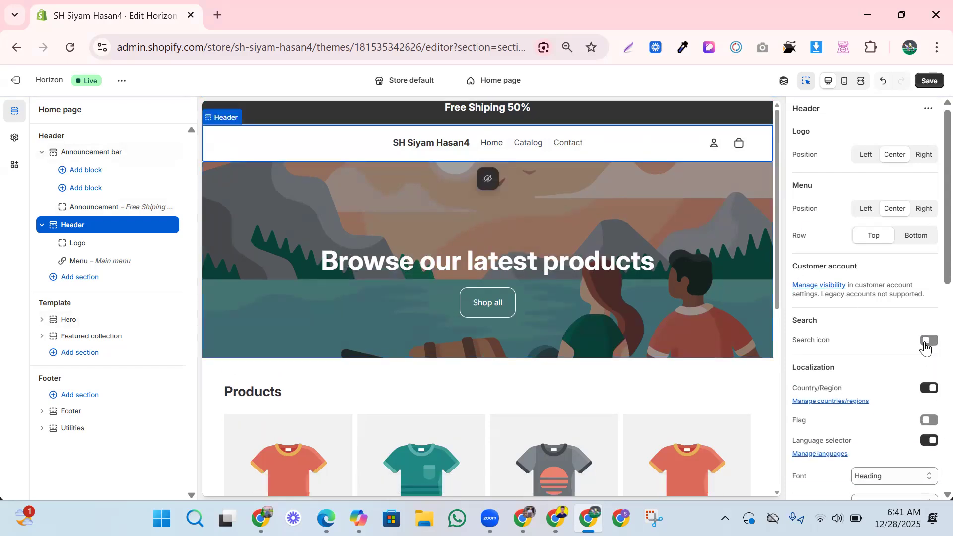
left_click(924, 342)
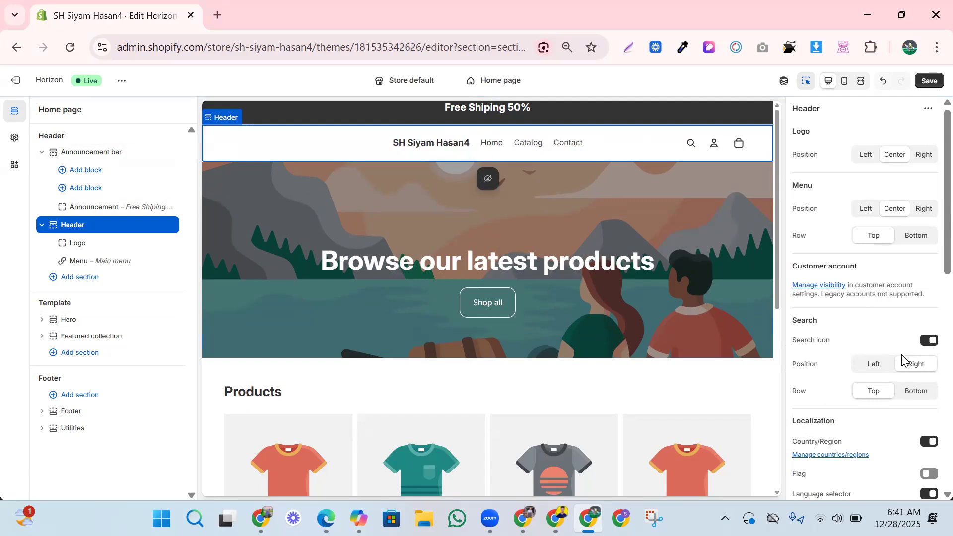
left_click(879, 370)
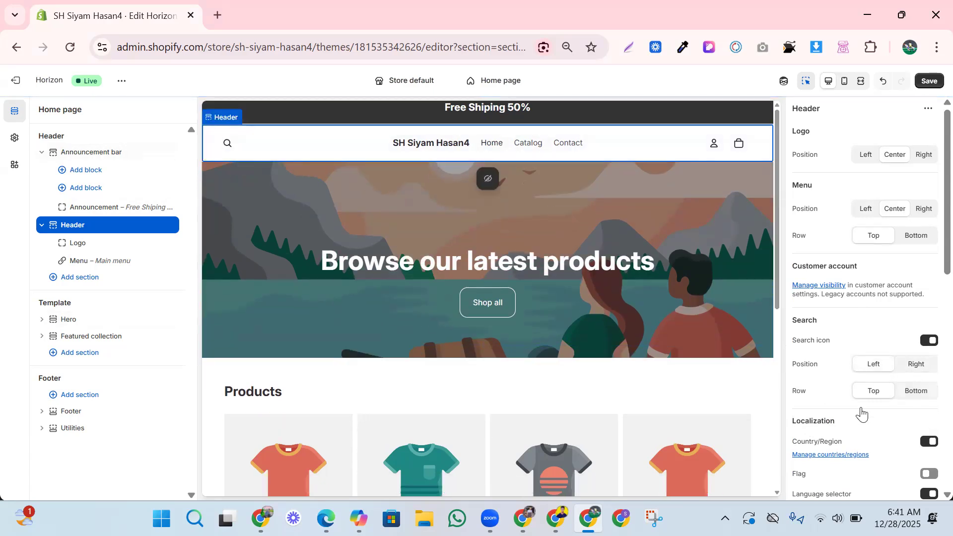
scroll(859, 413, "down", 1)
scroll(859, 413, "down", 3)
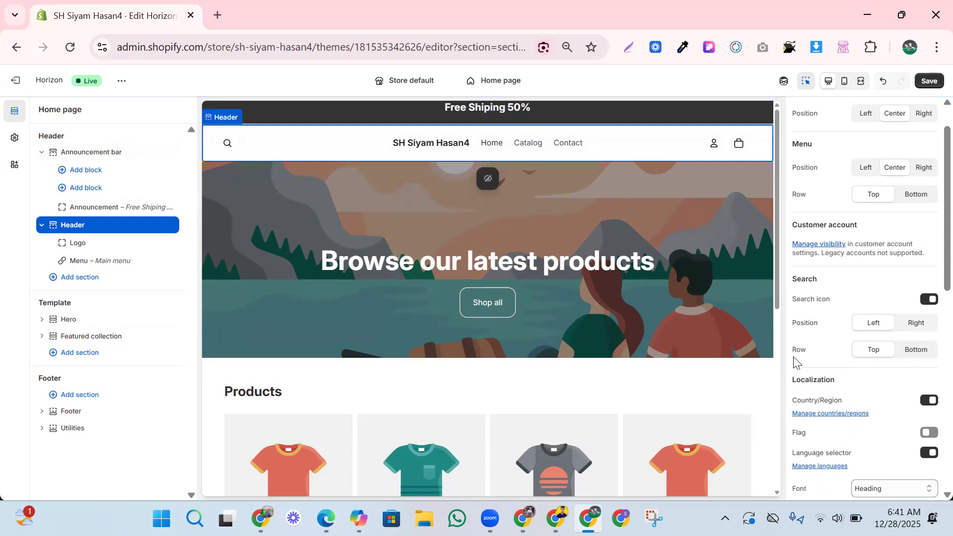
left_click(916, 346)
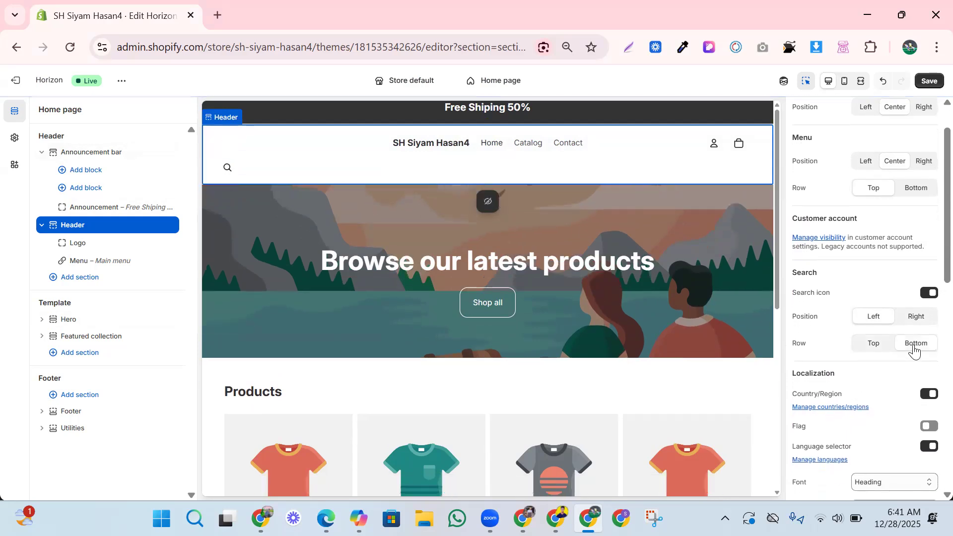
left_click(881, 348)
scroll(882, 350, "down", 3)
scroll(862, 407, "down", 4)
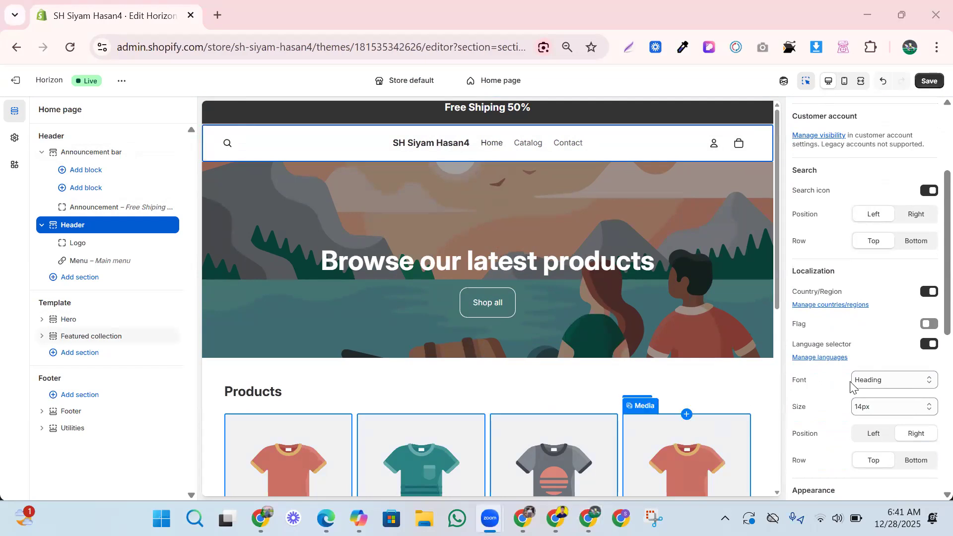
scroll(848, 393, "down", 3)
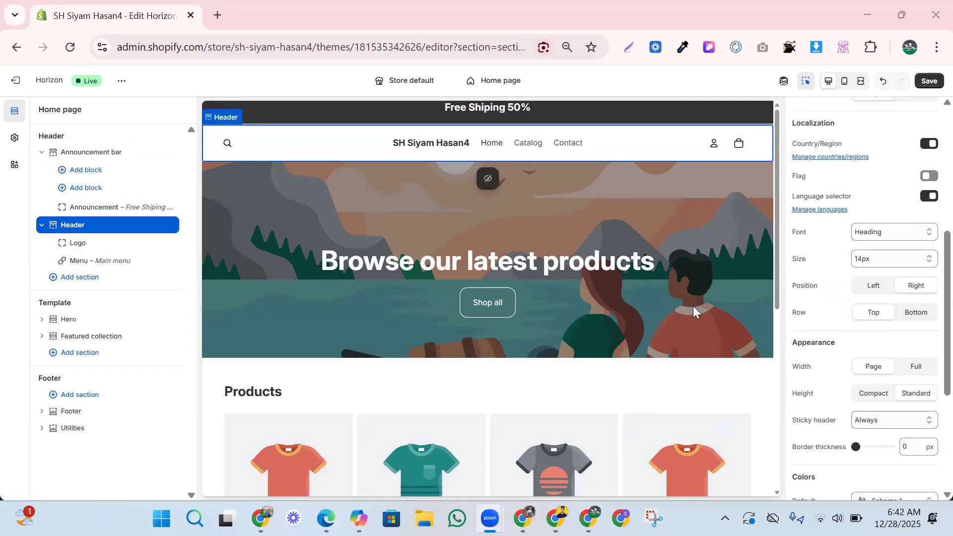
Turn off the sticky header so it no longer follows scrolling.
scroll(651, 218, "down", 6)
scroll(640, 209, "up", 6)
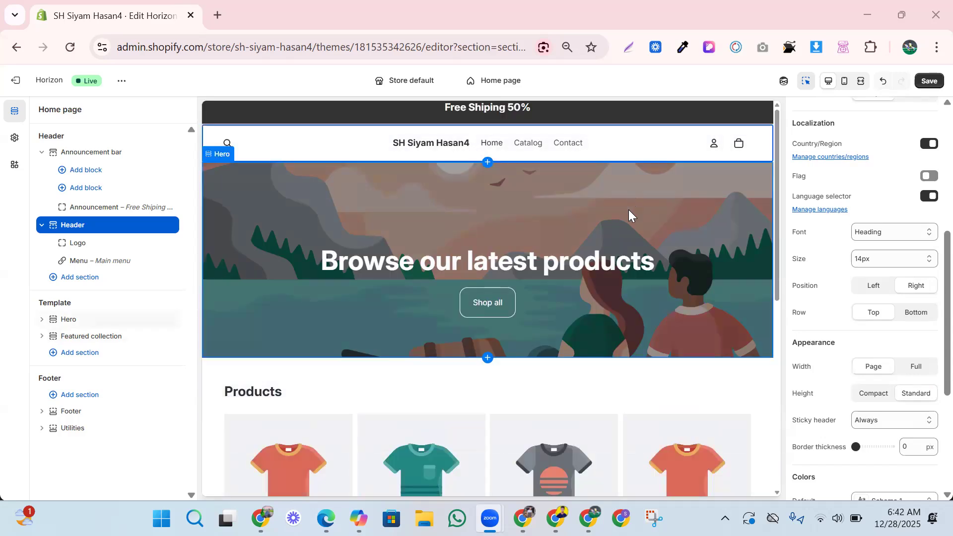
scroll(620, 189, "down", 1)
scroll(591, 144, "up", 1)
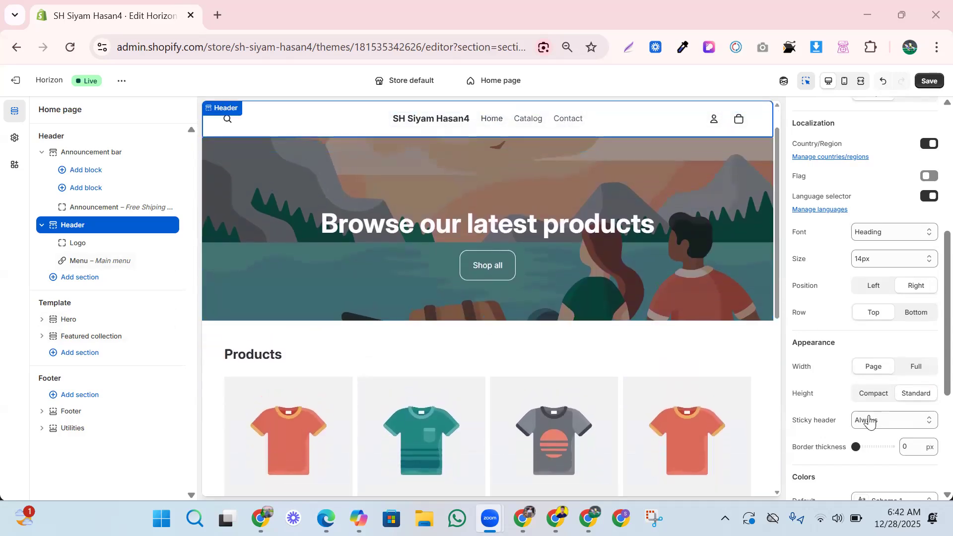
left_click(874, 428)
left_click(874, 473)
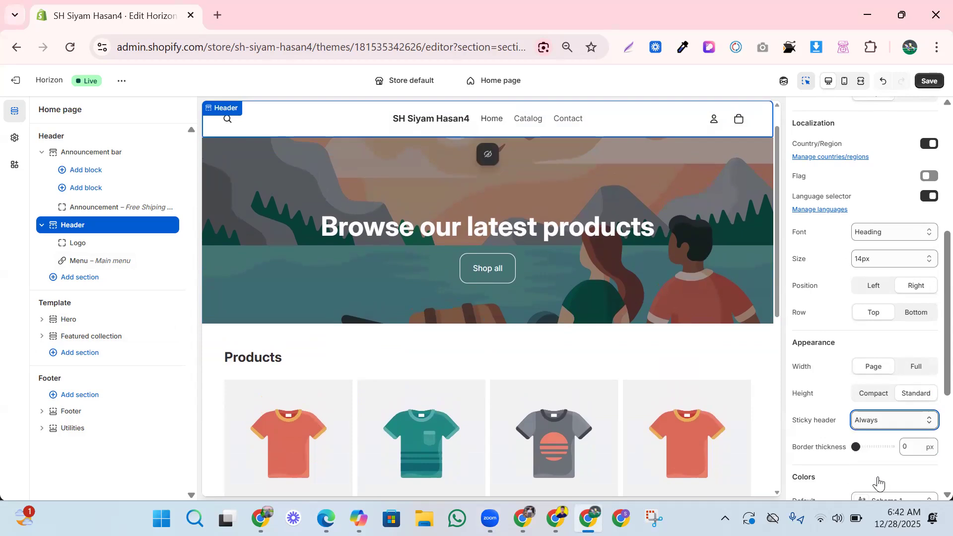
scroll(604, 277, "up", 1)
scroll(604, 278, "down", 2)
scroll(604, 278, "up", 2)
scroll(604, 278, "down", 2)
scroll(604, 280, "up", 2)
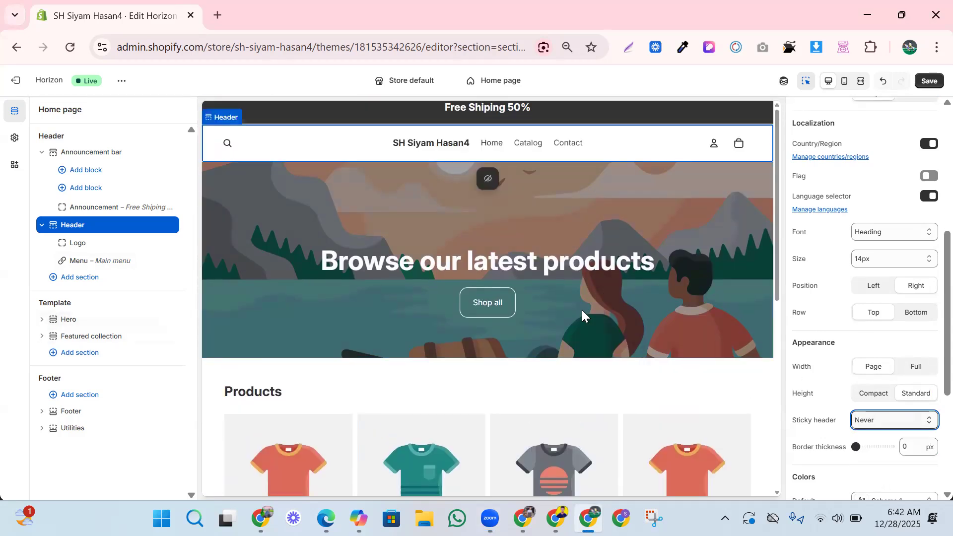
Set the header's default colour scheme to Scheme 4 and bring up the Main menu options.
left_click(657, 144)
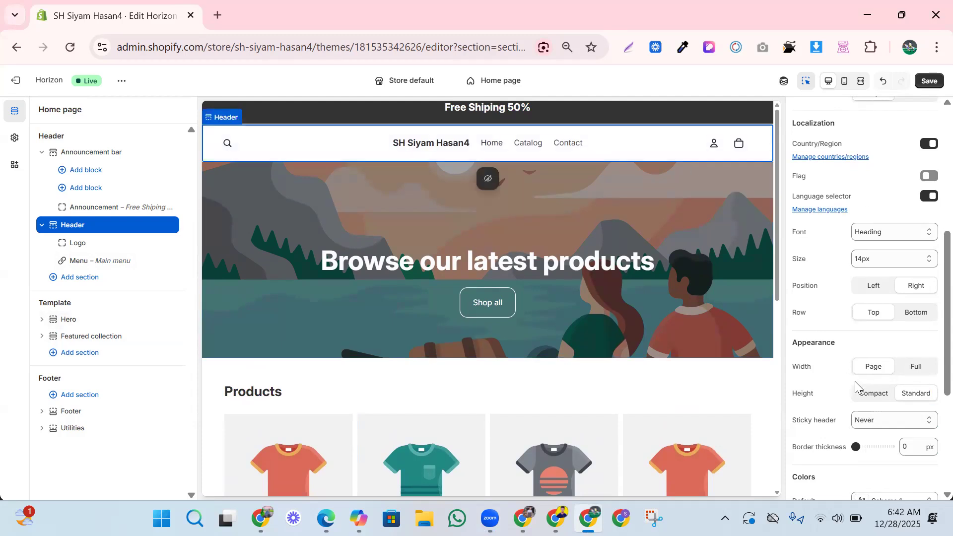
scroll(855, 386, "down", 3)
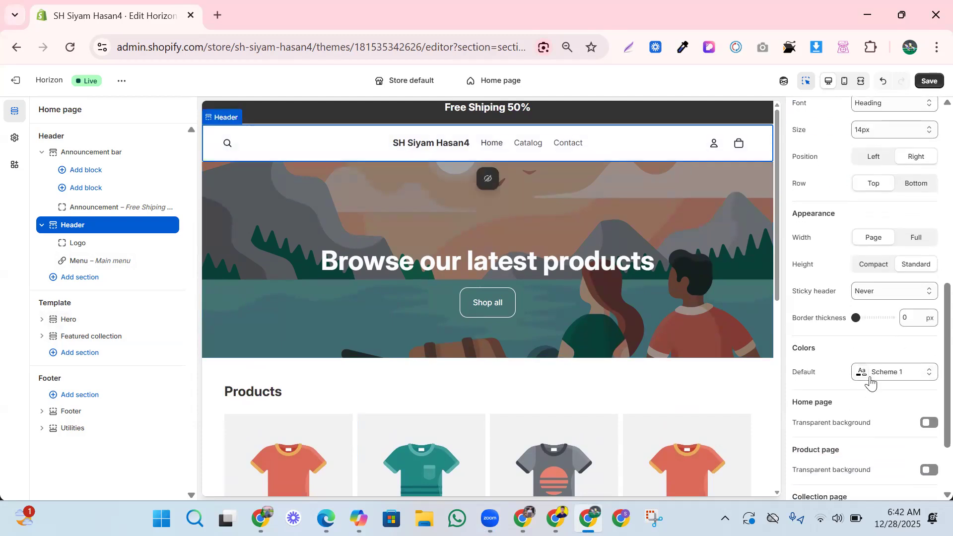
left_click(871, 381)
left_click(849, 251)
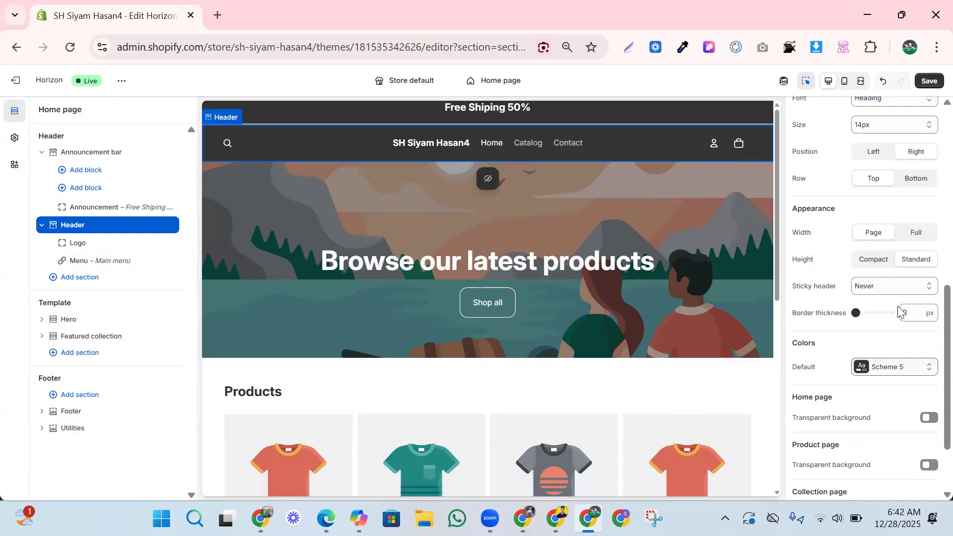
left_click(885, 379)
left_click(866, 215)
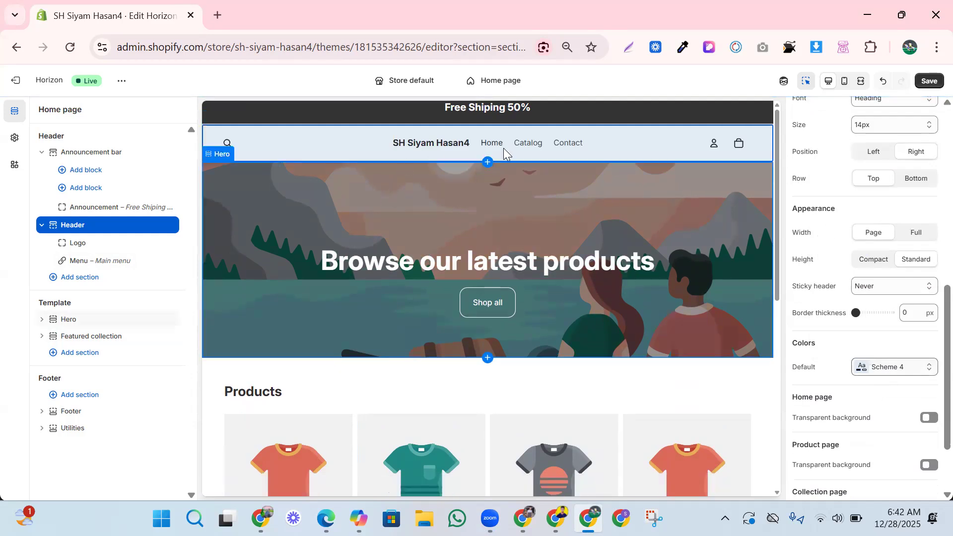
left_click(528, 146)
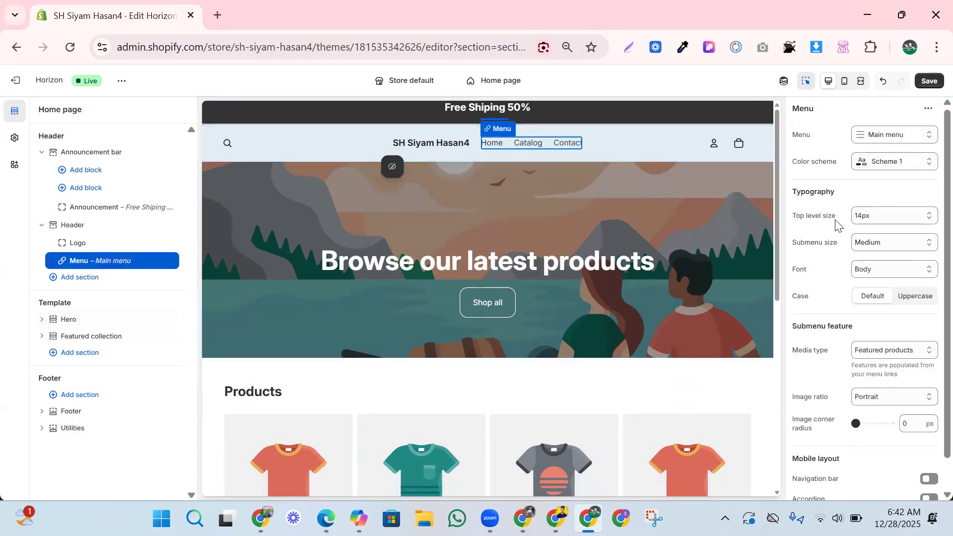
left_click(886, 135)
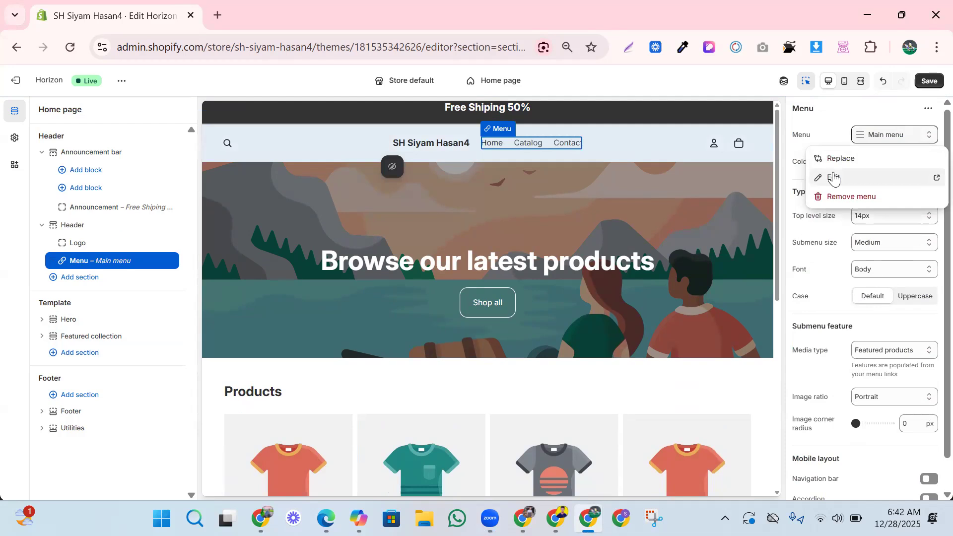
Open the Main menu editor, then browse gibsgrooming.com in a new tab for reference.
left_click(830, 180)
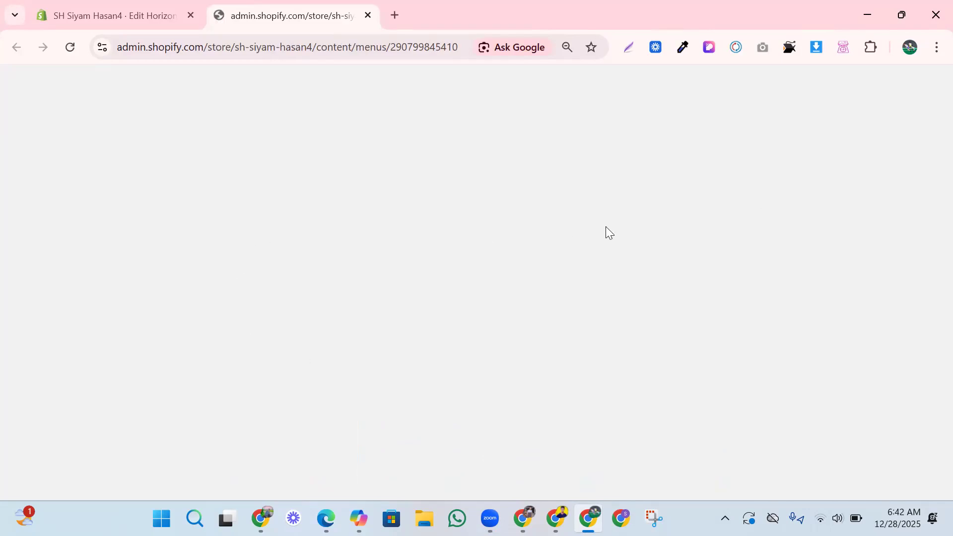
left_click(398, 12)
left_click(354, 47)
type("gibs+grooming&oq=&gs_lcrp=EgZjaHJvbWUqBggDEEUYOzIGCAAQRRg8...")
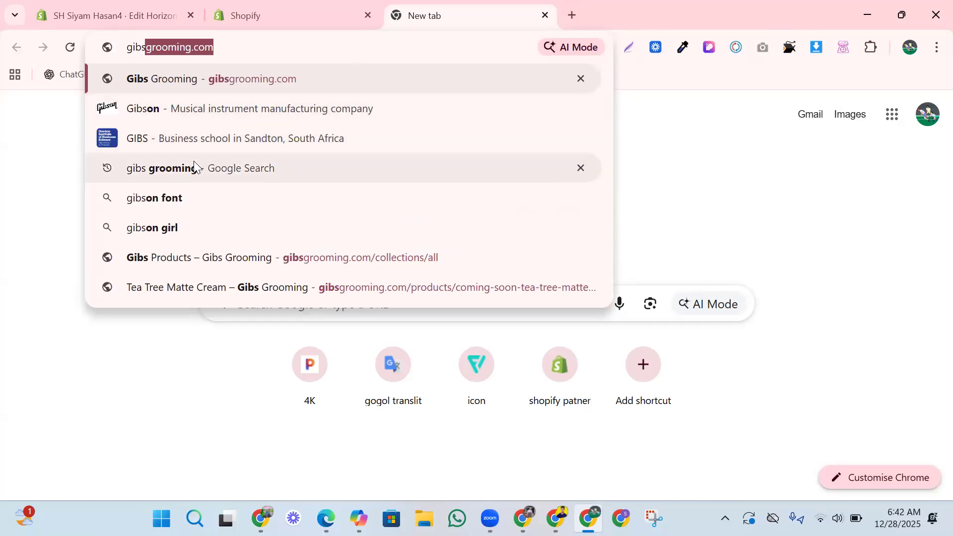
left_click(194, 167)
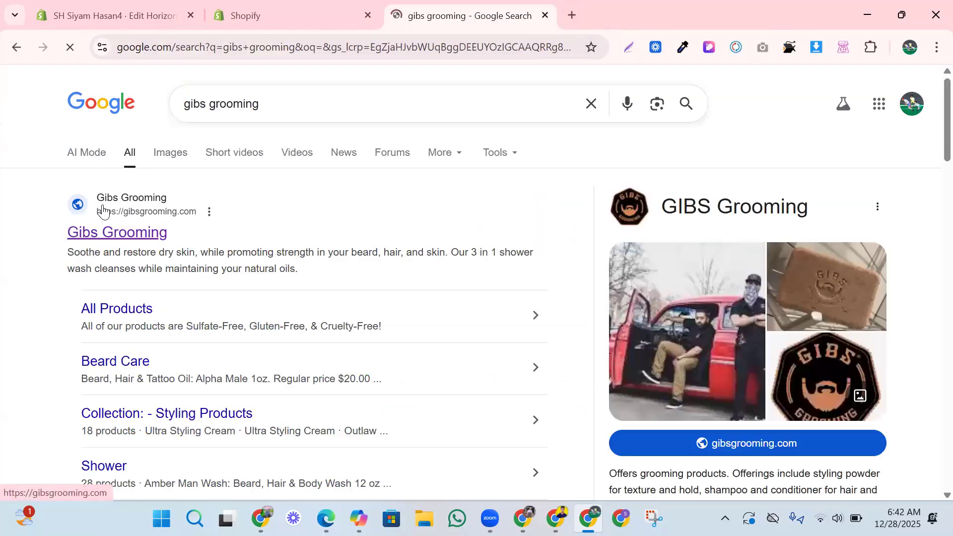
left_click(102, 210)
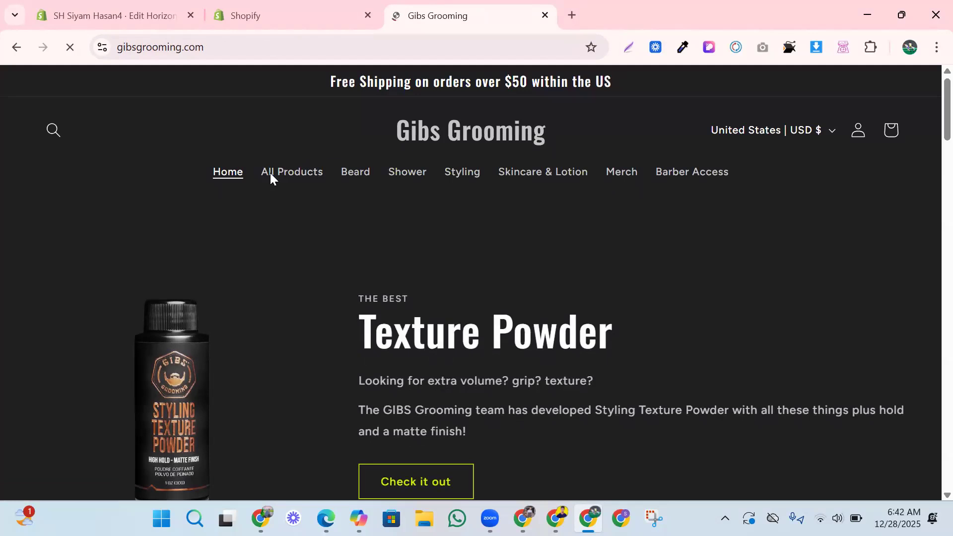
left_click(475, 176)
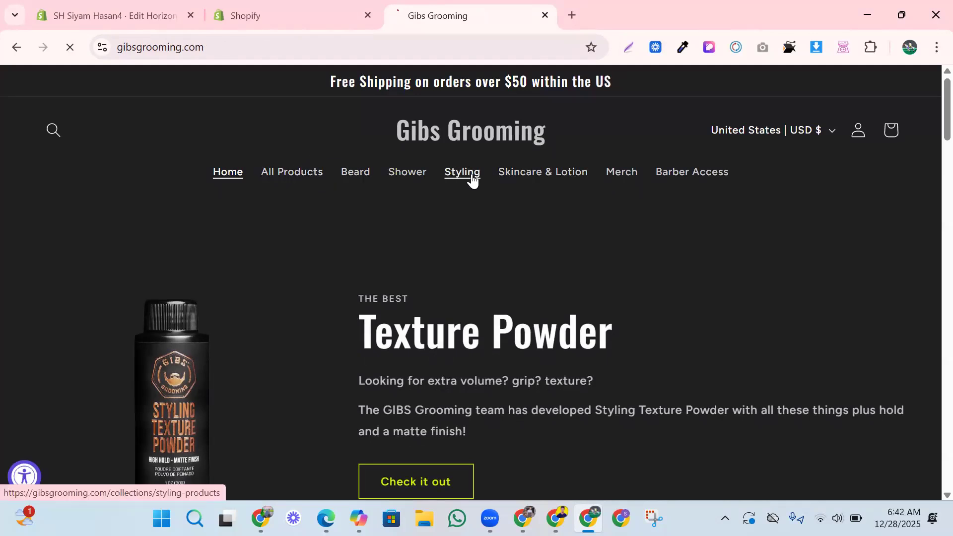
left_click(227, 174)
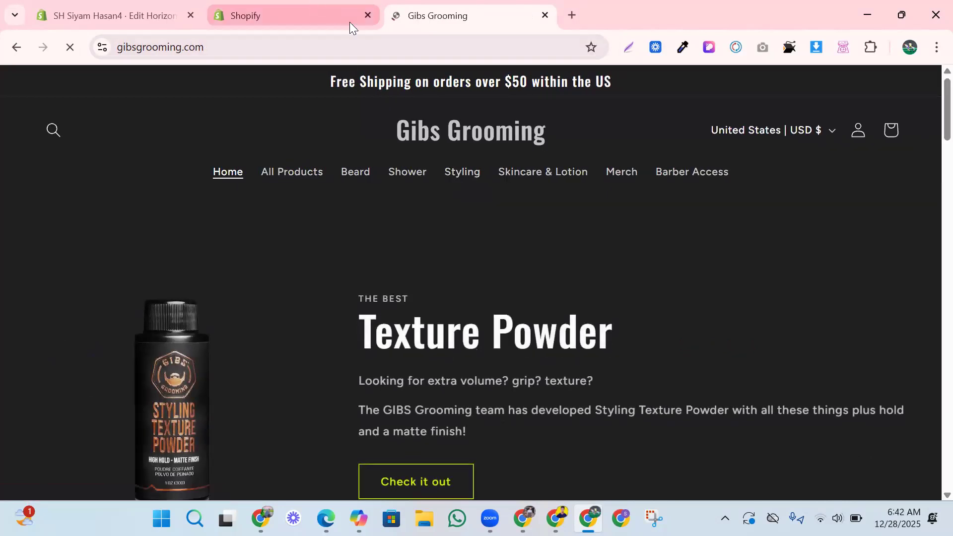
left_click(348, 21)
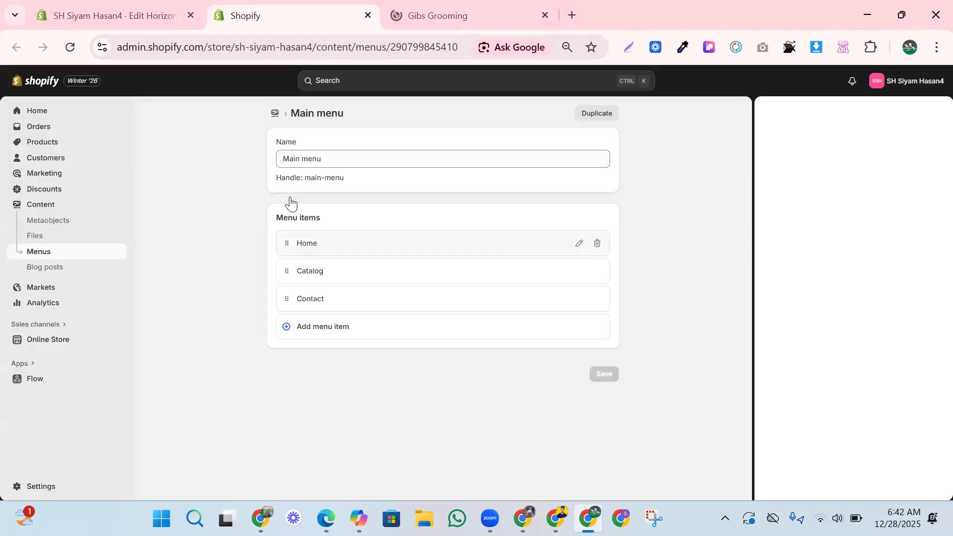
Rename the Catalog menu item to 'Shop', linked to All products.
left_click(318, 276)
double_click(338, 288)
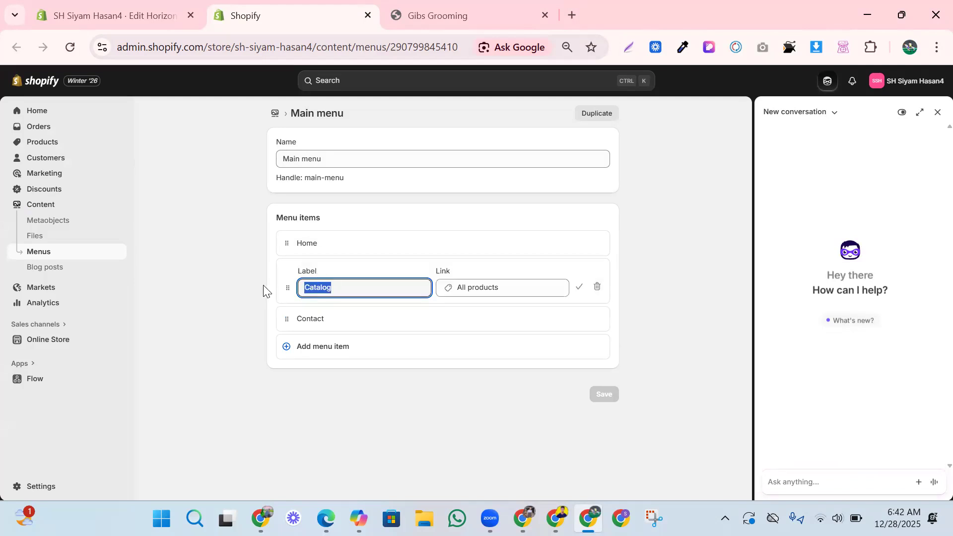
key("BackSpace")
type("s")
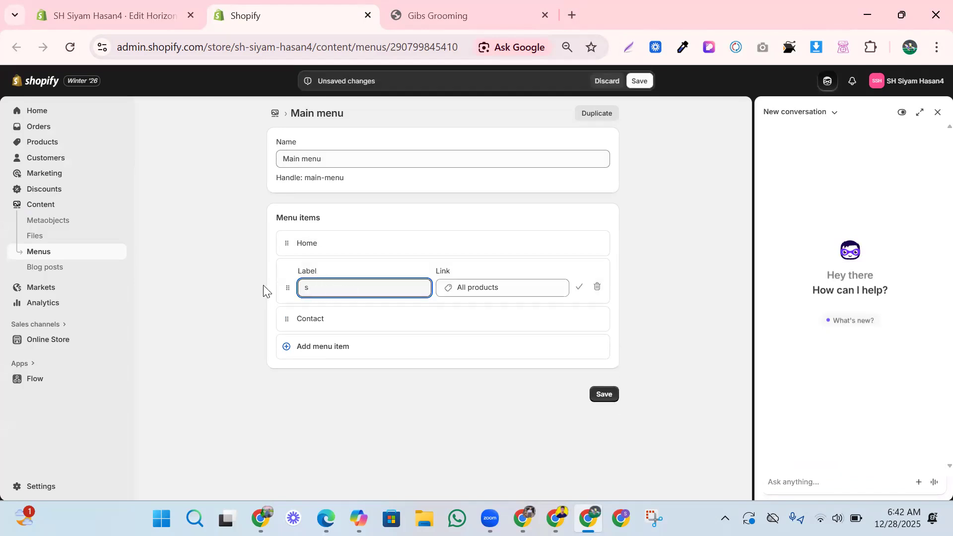
key("BackSpace")
type("Shop")
left_click(452, 287)
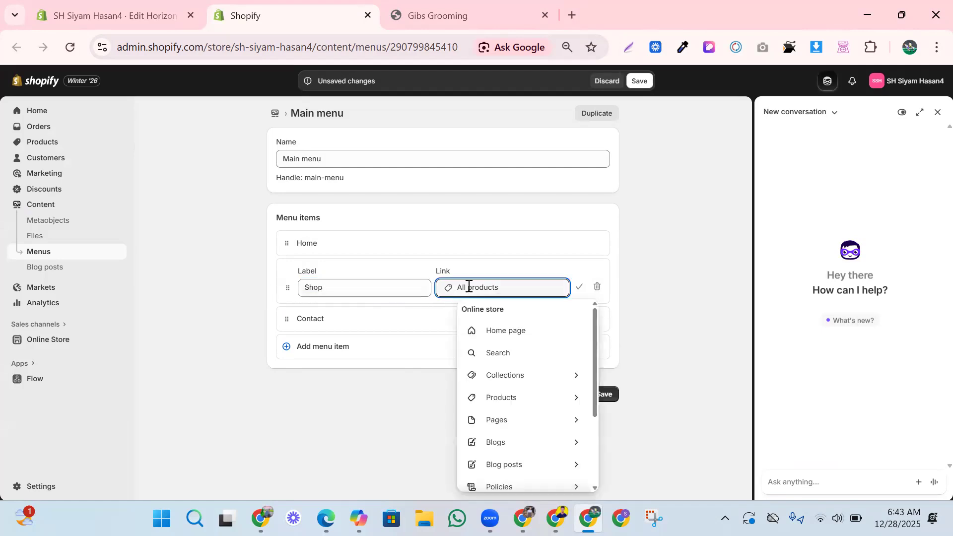
left_click(502, 405)
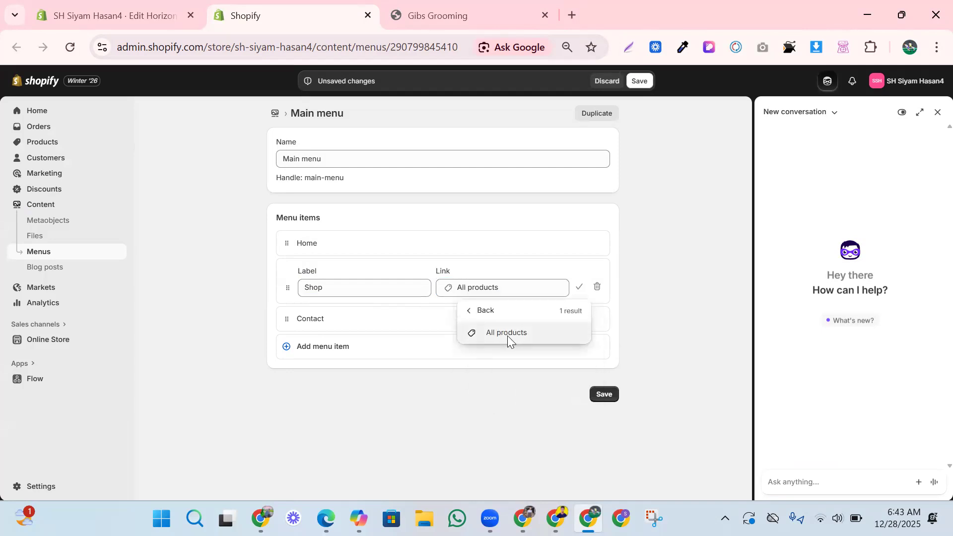
left_click(513, 333)
Rename the Contact item to 'About Us' and link it to the Privacy Policy.
left_click(330, 323)
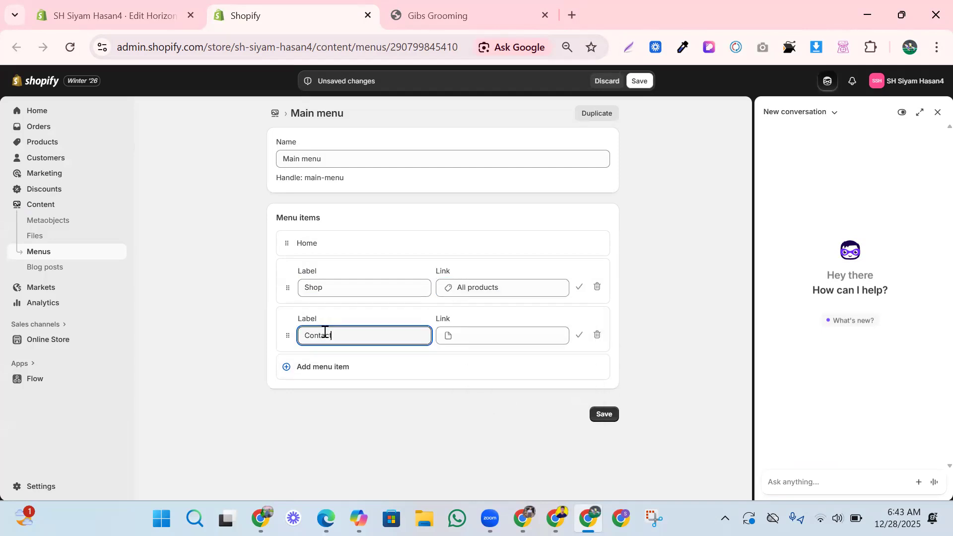
left_click_drag(331, 337, 291, 340)
type("A")
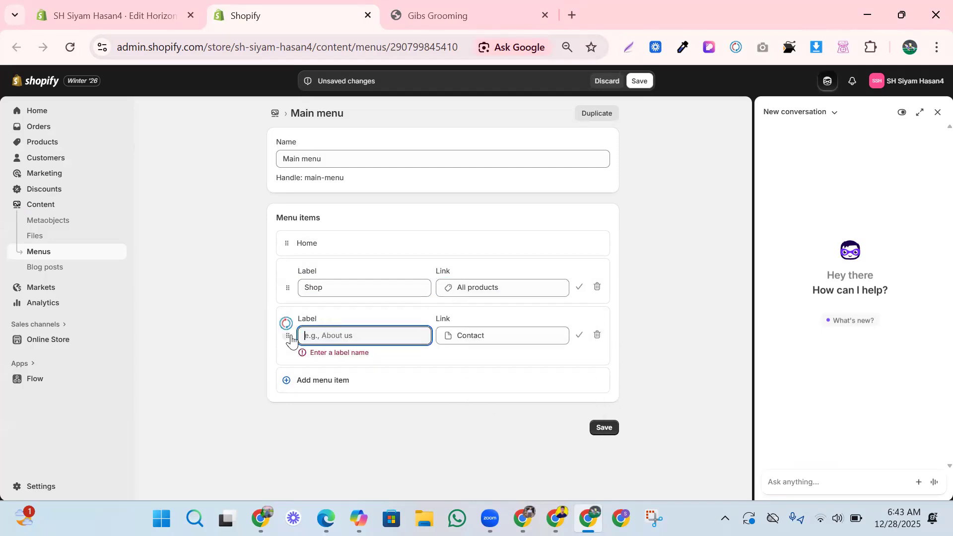
type("bout Us")
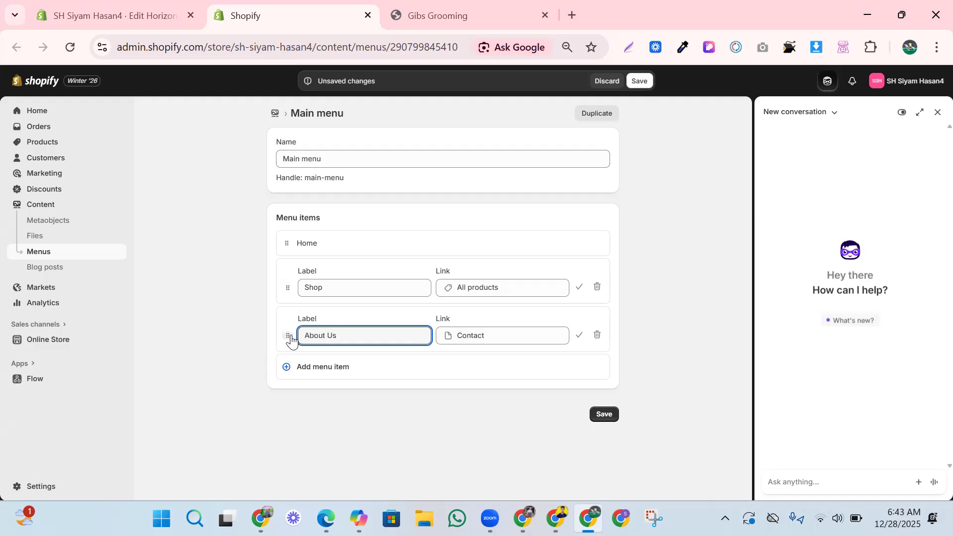
left_click(489, 339)
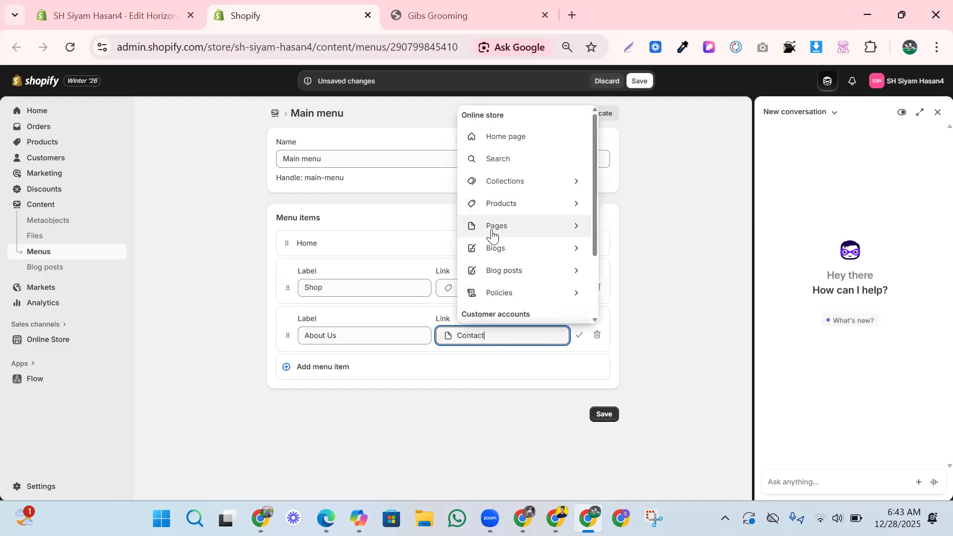
left_click(499, 253)
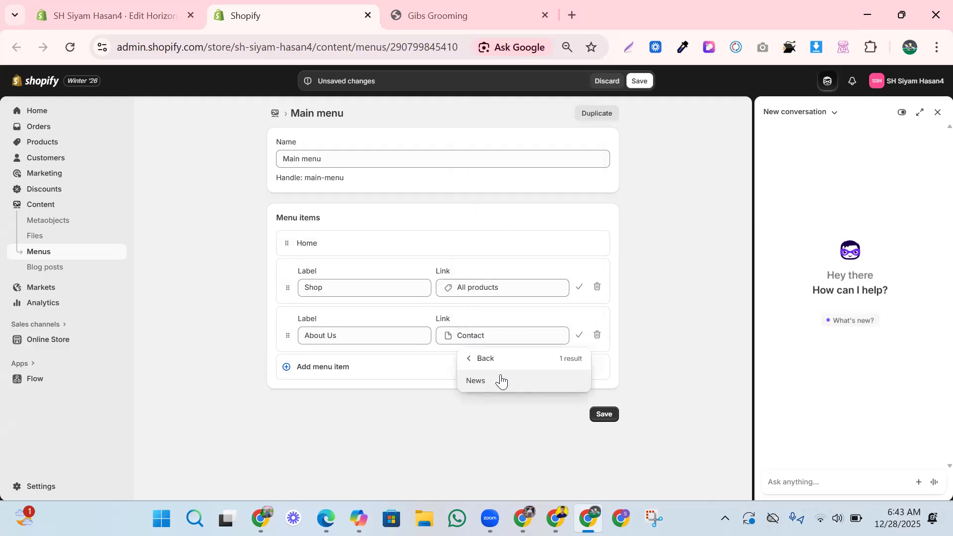
left_click(494, 365)
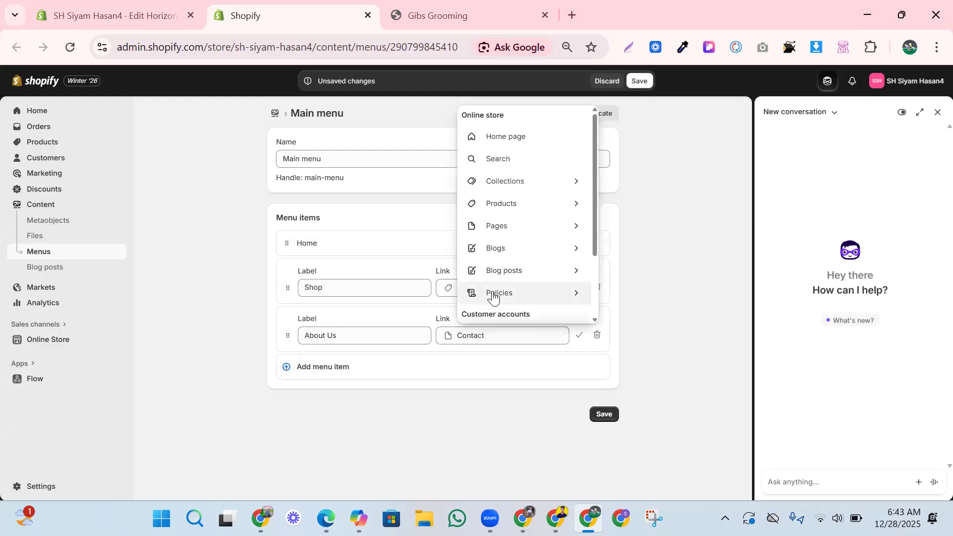
left_click(493, 296)
left_click(493, 380)
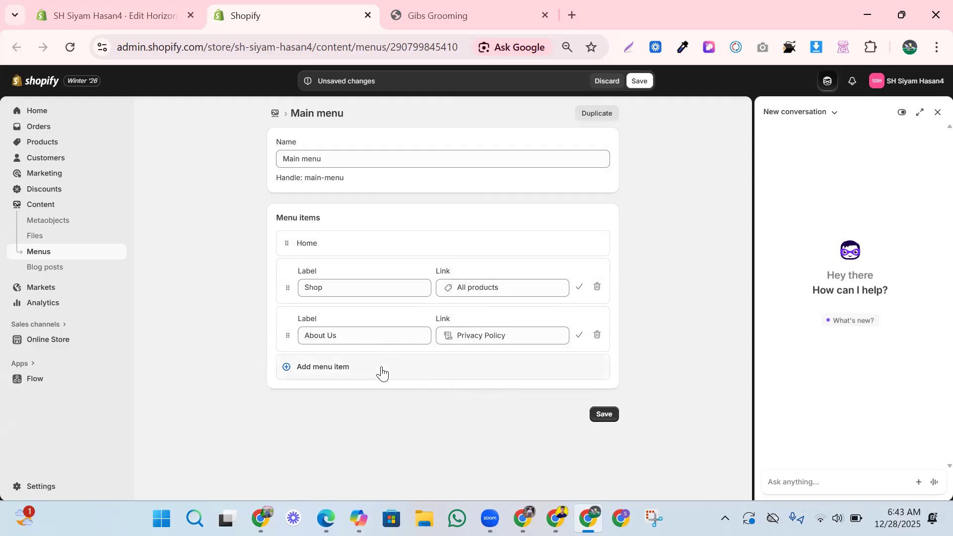
Add a fourth menu item linked to All products and save the Main menu.
left_click(354, 374)
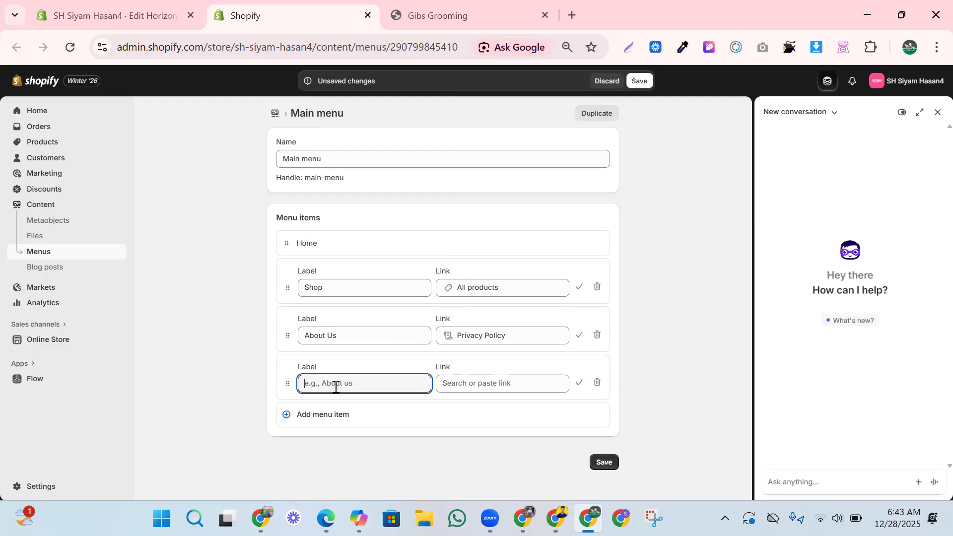
type("Siyam")
left_click(473, 383)
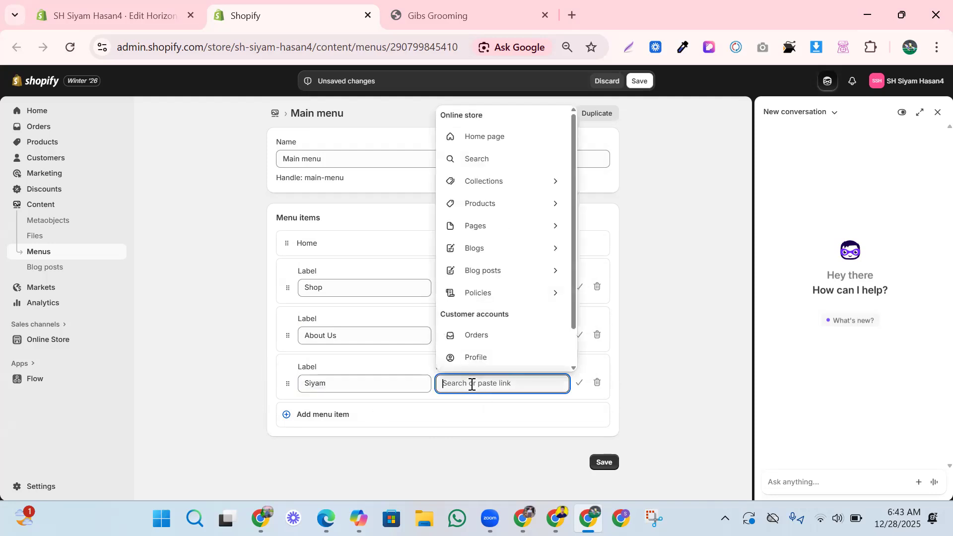
left_click(489, 211)
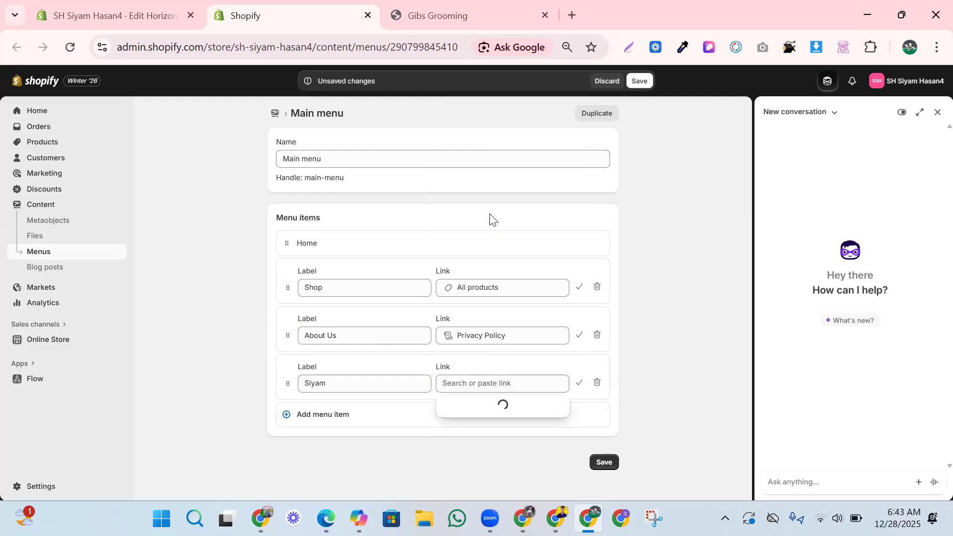
left_click(472, 431)
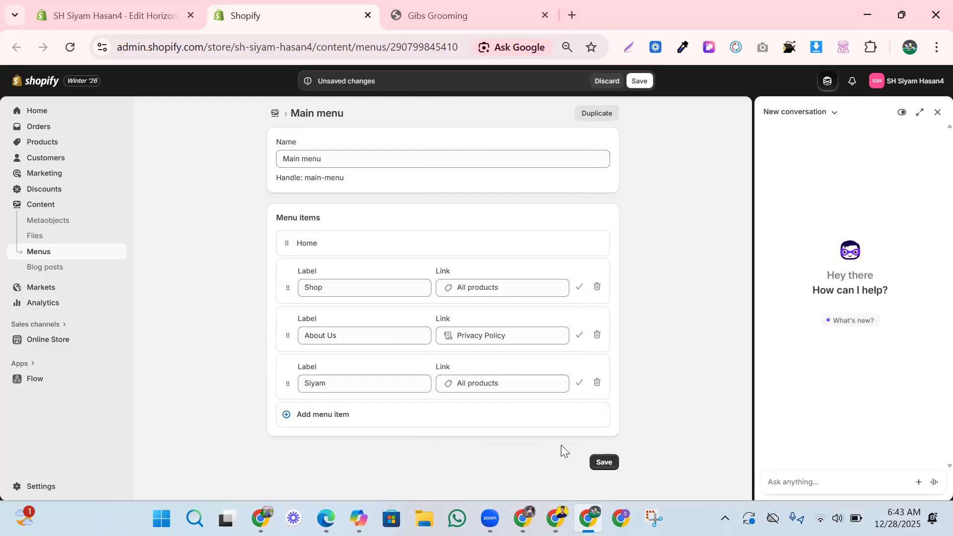
left_click(595, 465)
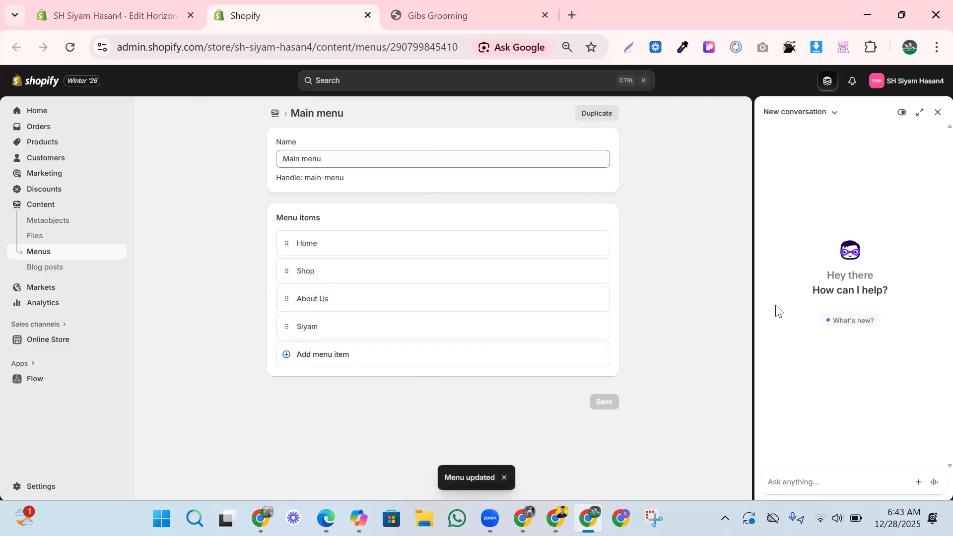
Back in the theme editor, save, reload the page, and close the assistant panel.
left_click(131, 14)
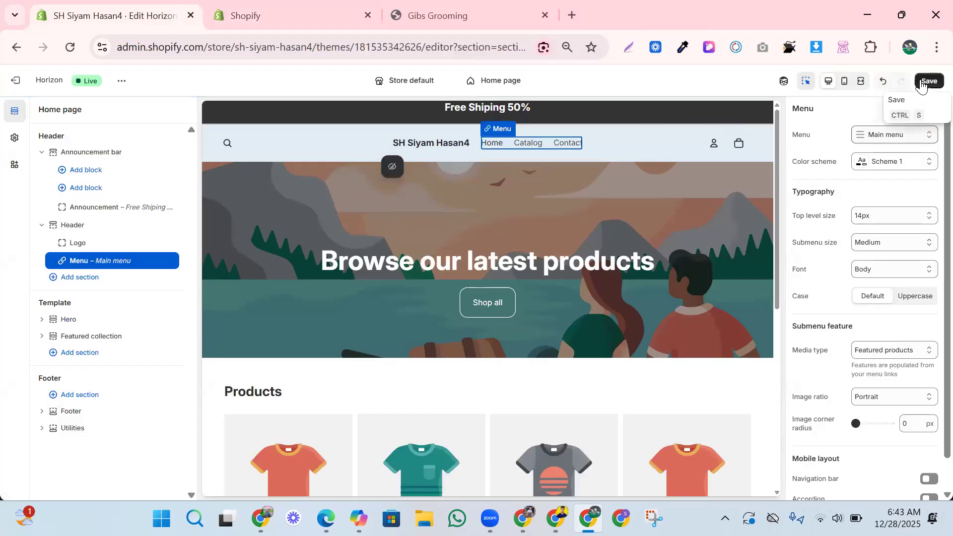
left_click(922, 82)
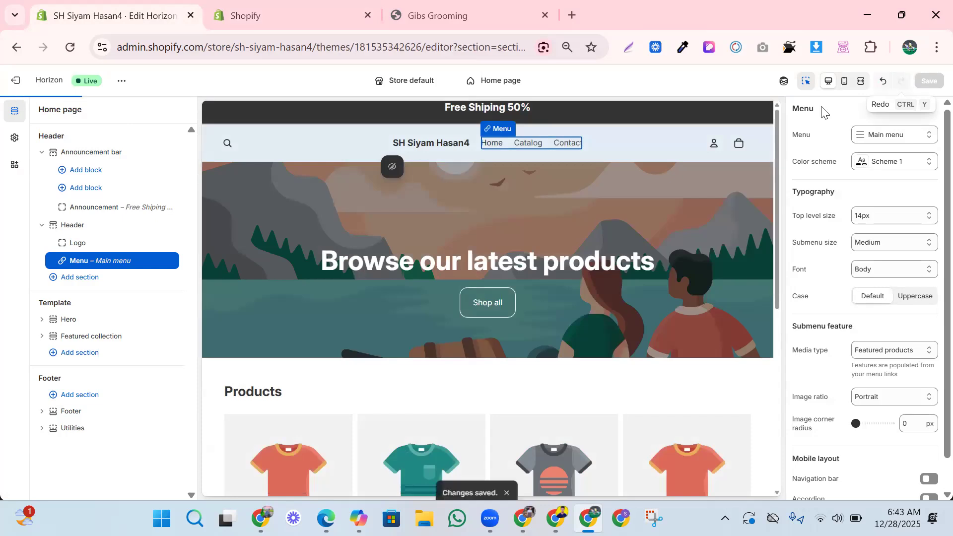
left_click(70, 47)
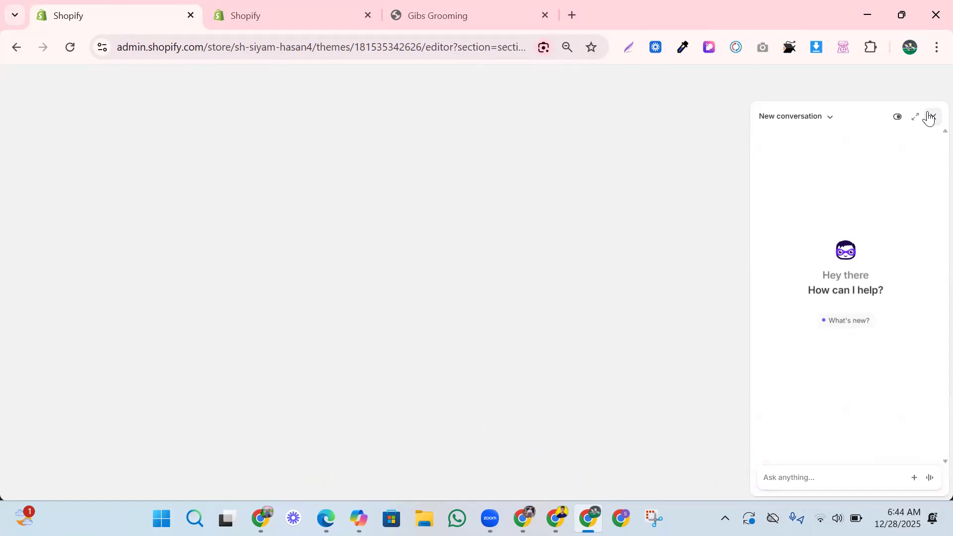
left_click(935, 118)
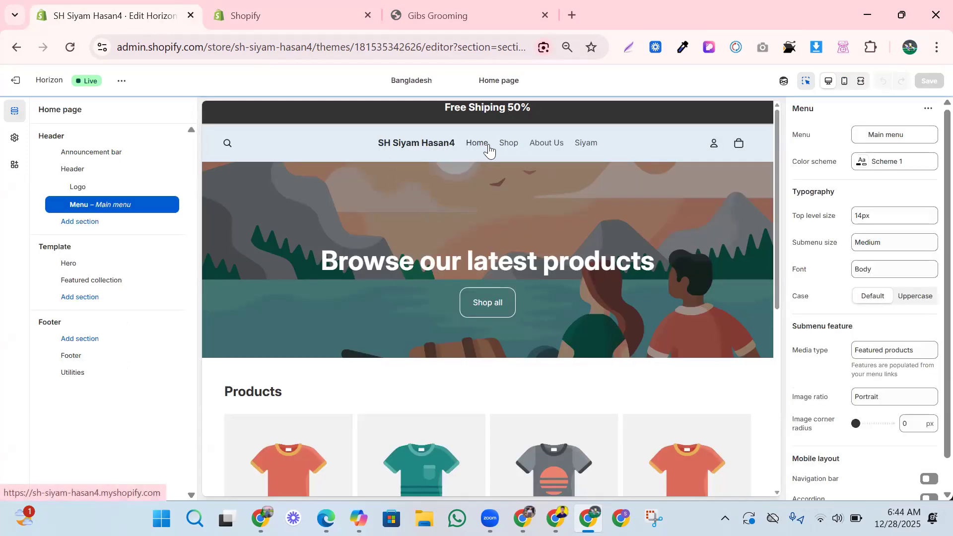
Set the header menu's top-level size to 18px and submenu size to Large.
left_click(622, 140)
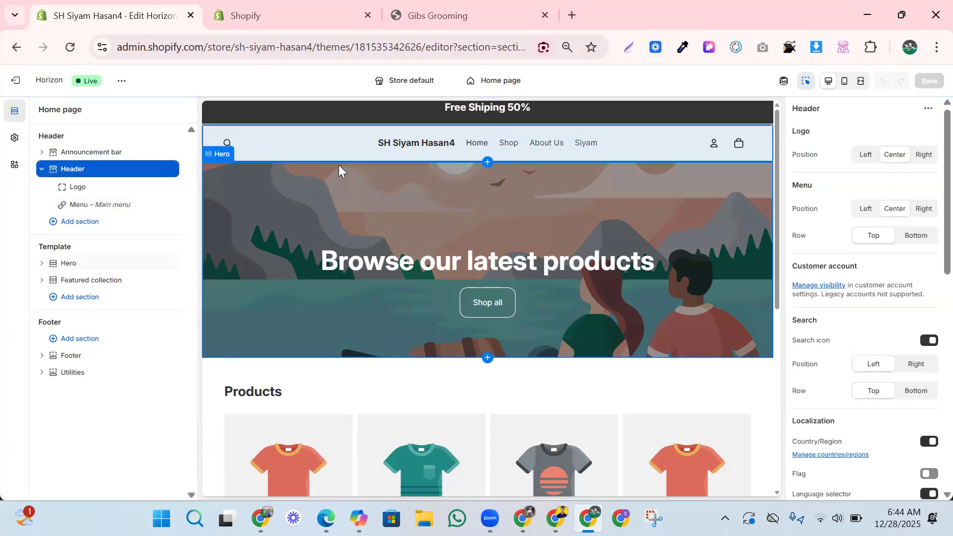
left_click(592, 149)
left_click(872, 218)
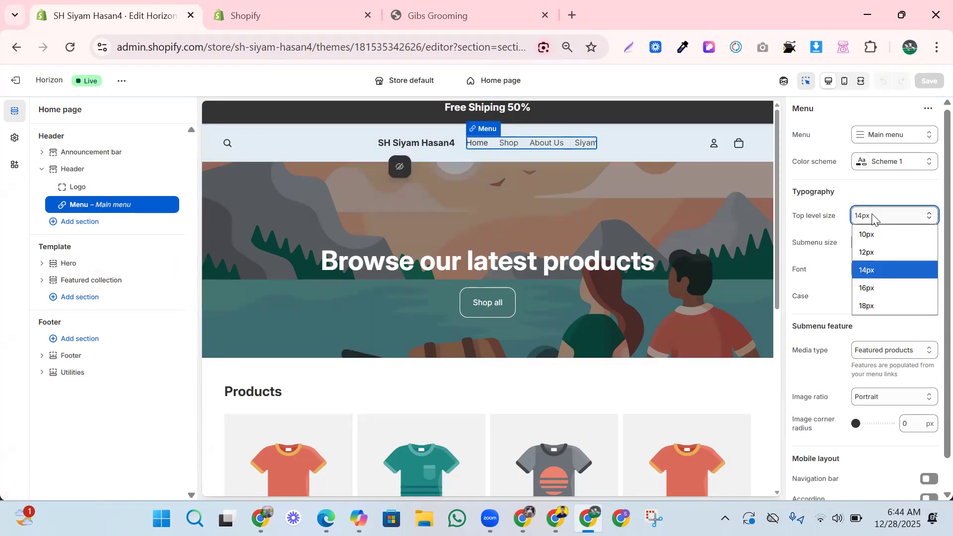
left_click(870, 305)
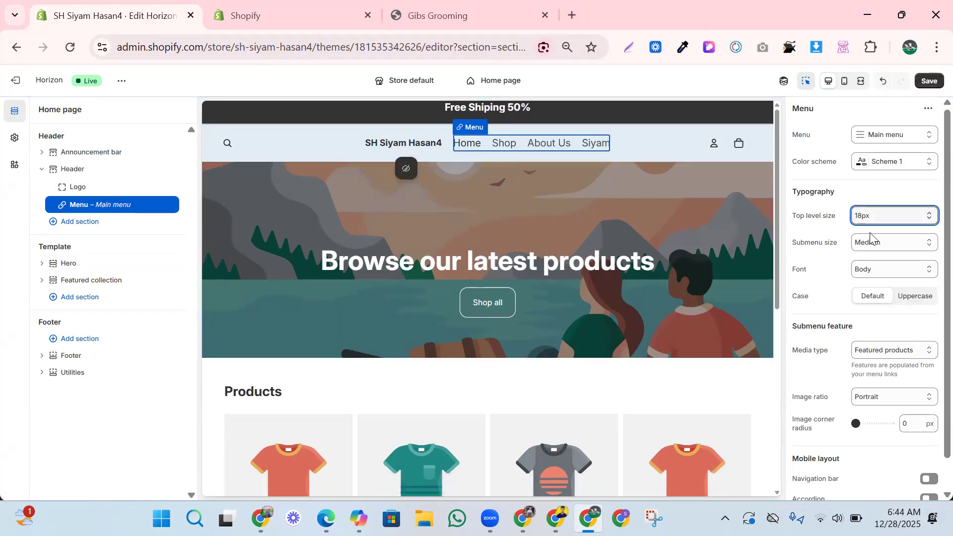
left_click(871, 246)
left_click(877, 296)
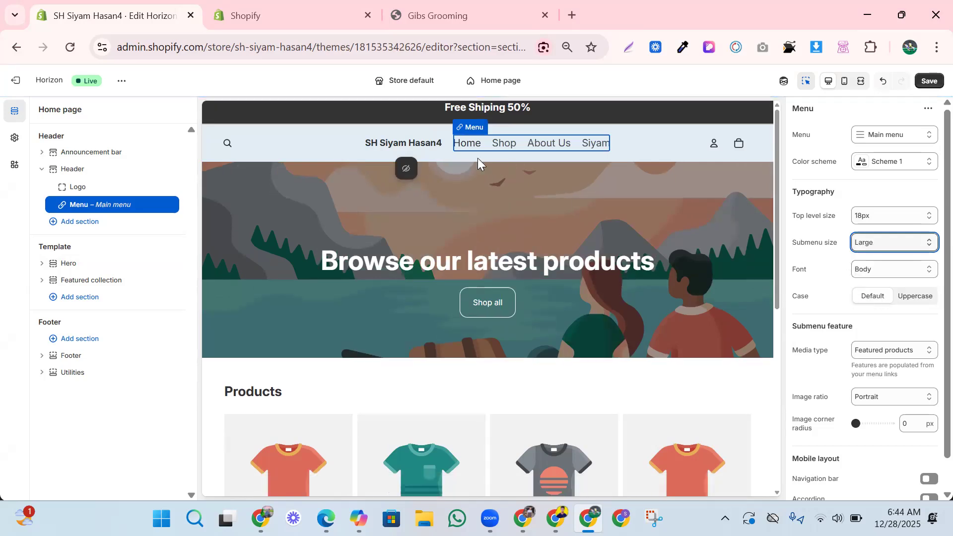
left_click(433, 143)
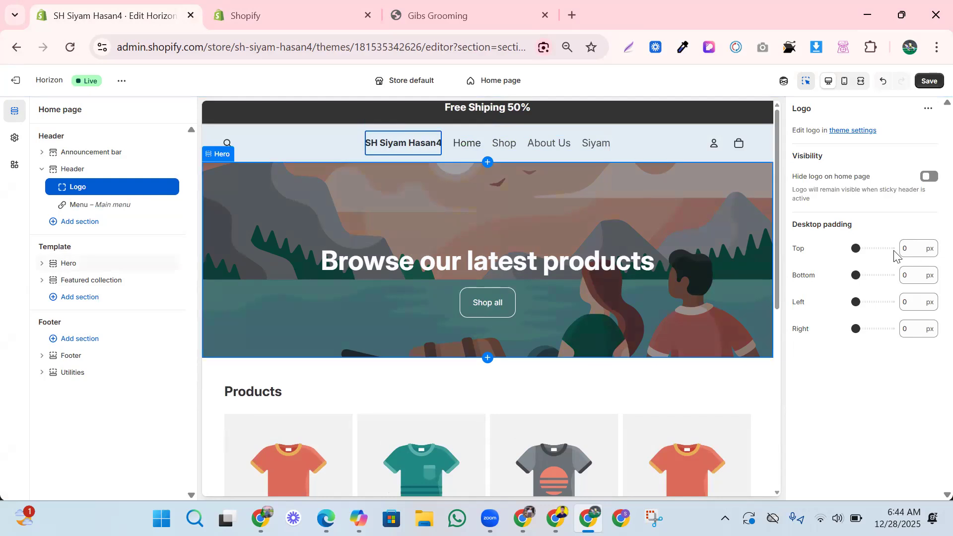
left_click_drag(857, 249, 892, 302)
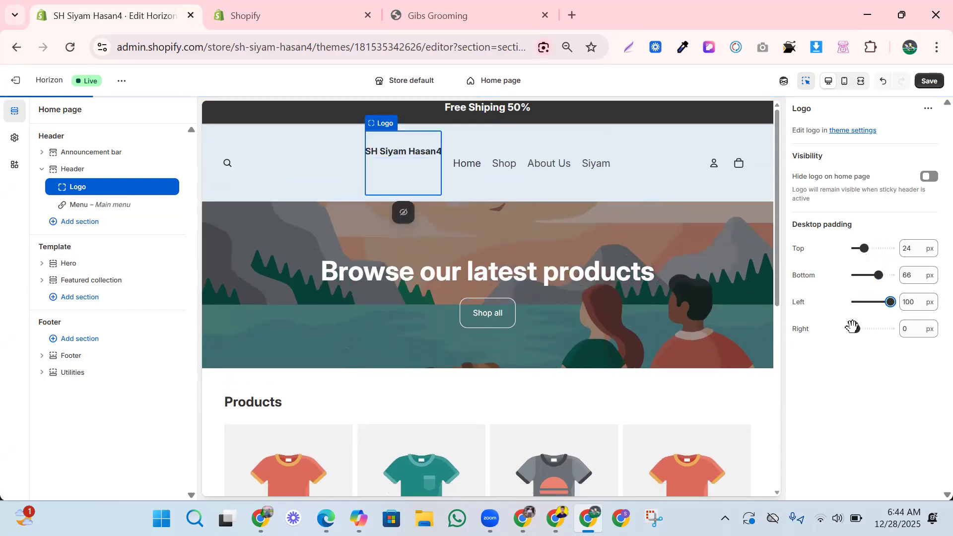
left_click_drag(853, 327, 900, 327)
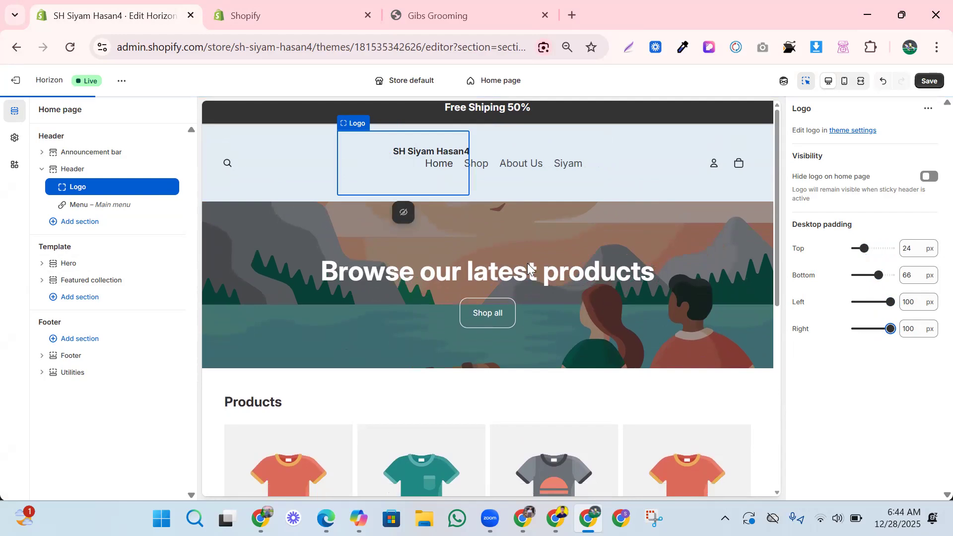
left_click_drag(890, 302, 855, 303)
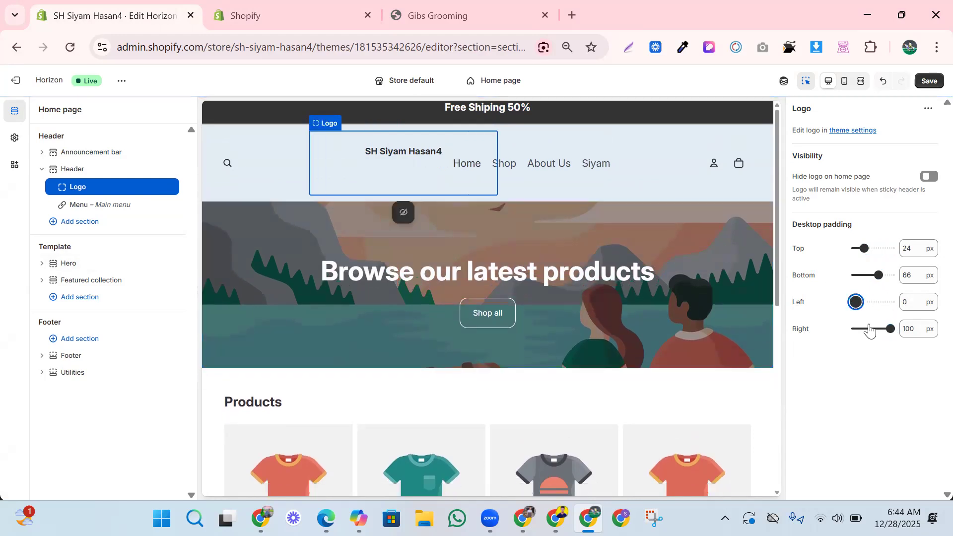
left_click_drag(889, 328, 844, 328)
left_click_drag(878, 276, 856, 248)
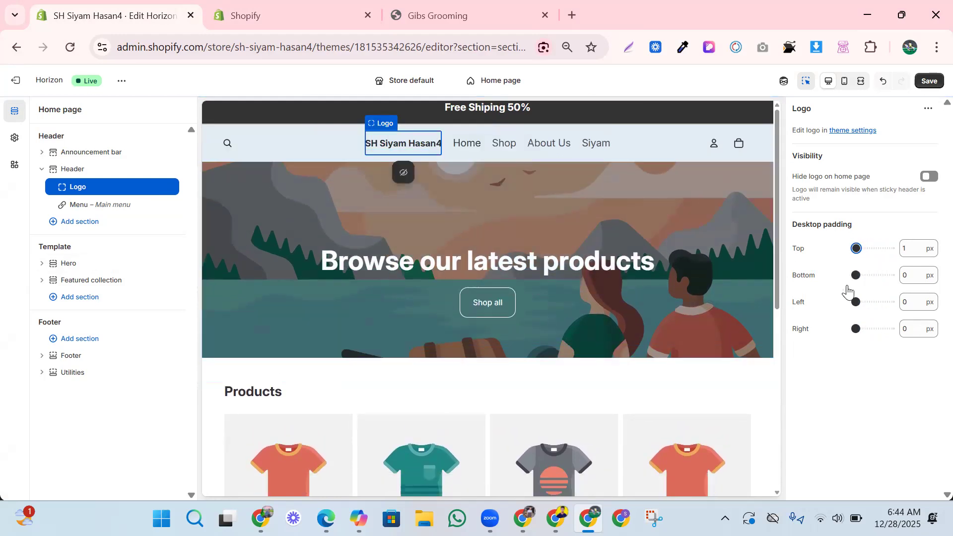
Look over the Header and Menu settings, then open the Hero section's settings.
left_click(645, 130)
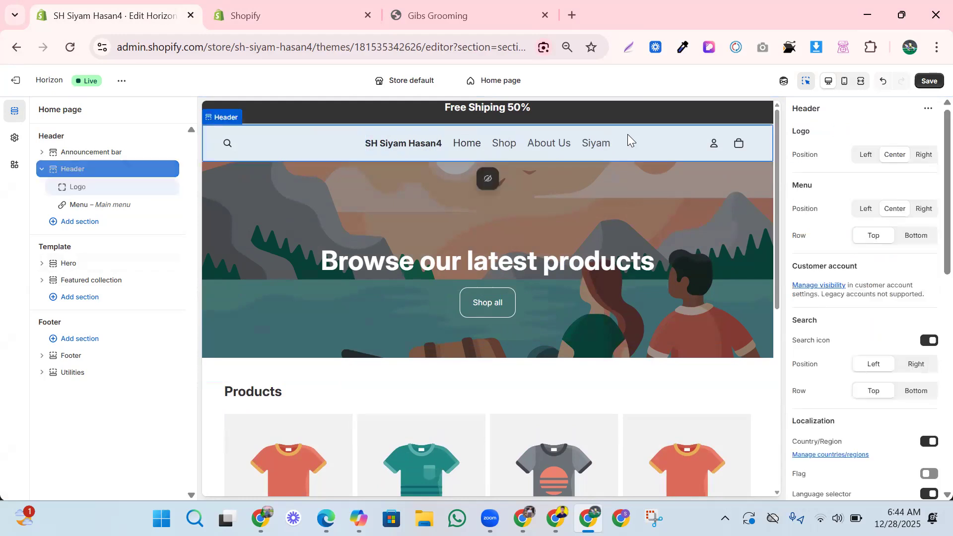
left_click(600, 144)
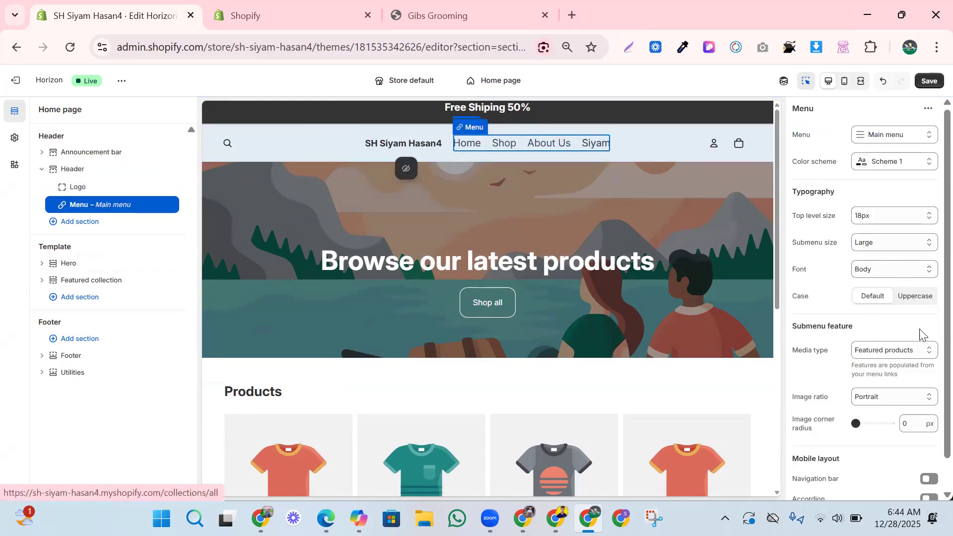
scroll(879, 391, "down", 1)
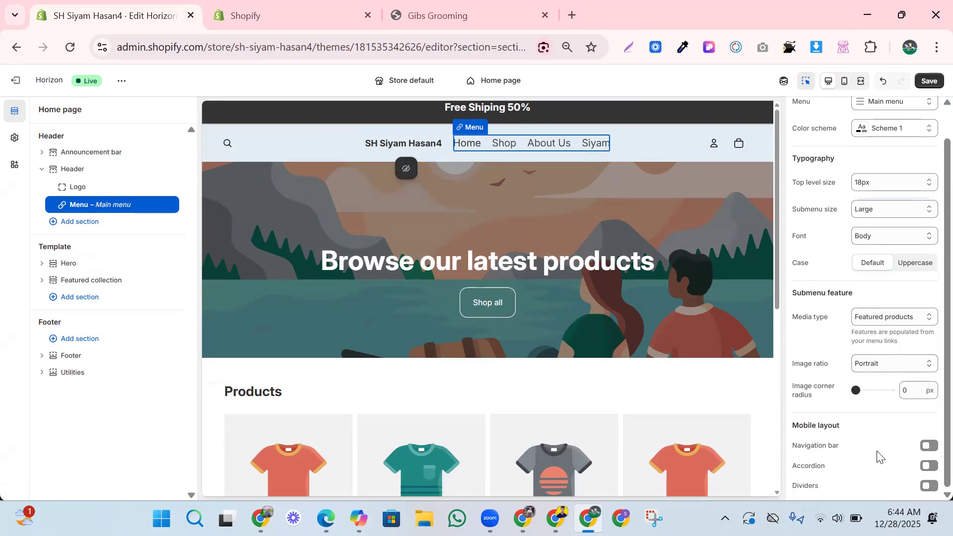
left_click(671, 207)
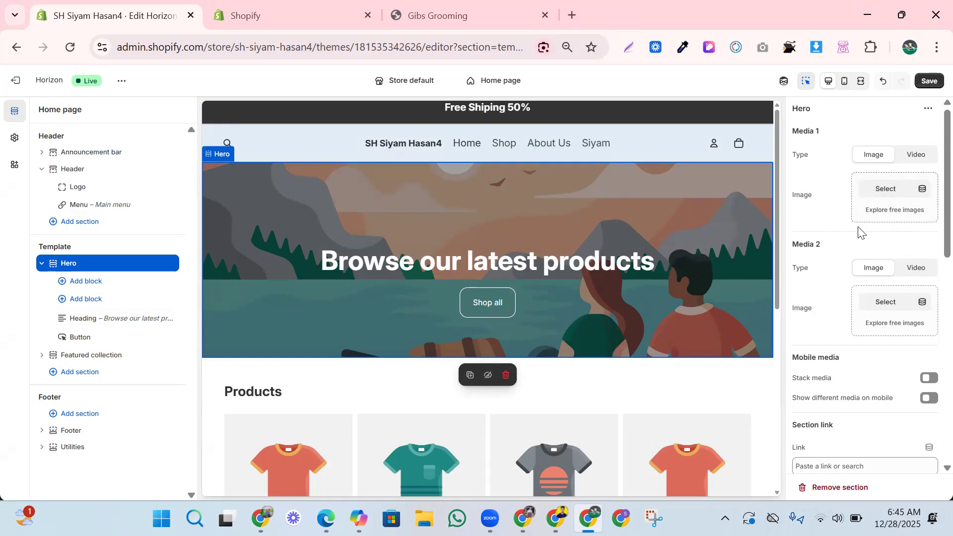
Browse the Work & Productivity free images for the hero, then close the picker.
left_click(894, 218)
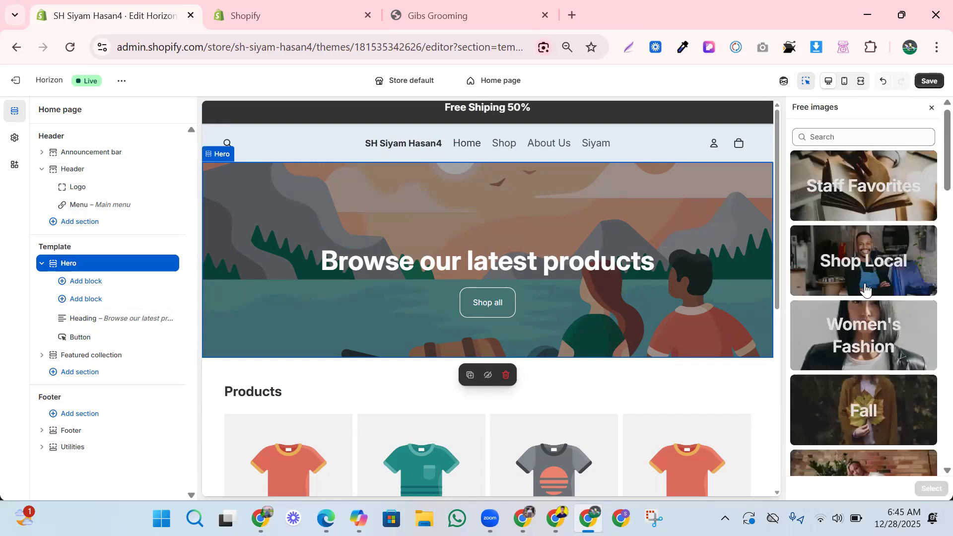
scroll(866, 289, "down", 12)
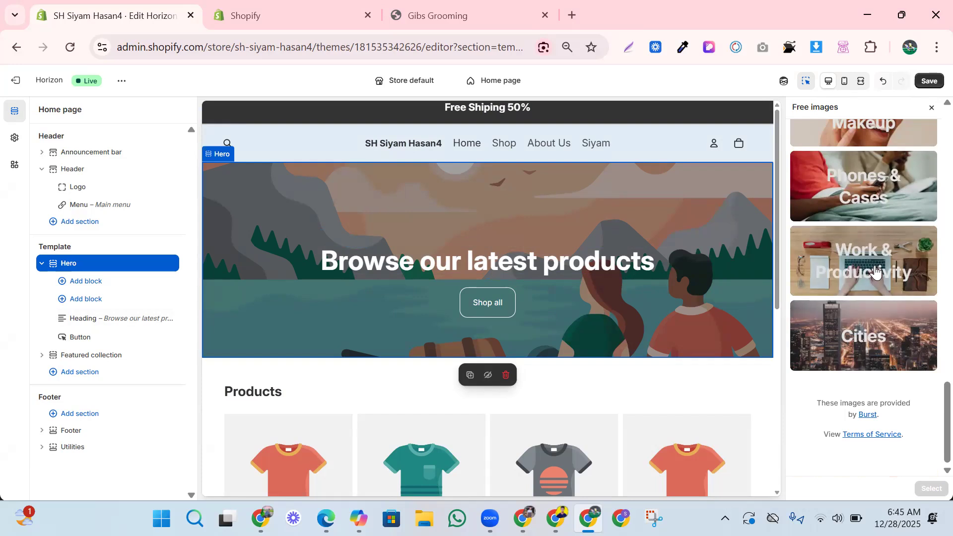
left_click(875, 271)
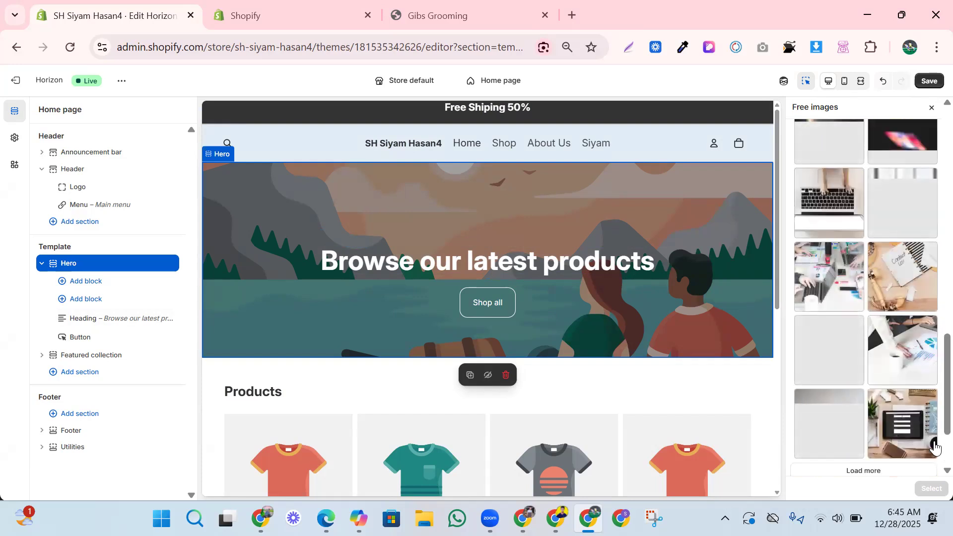
scroll(881, 277, "down", 2)
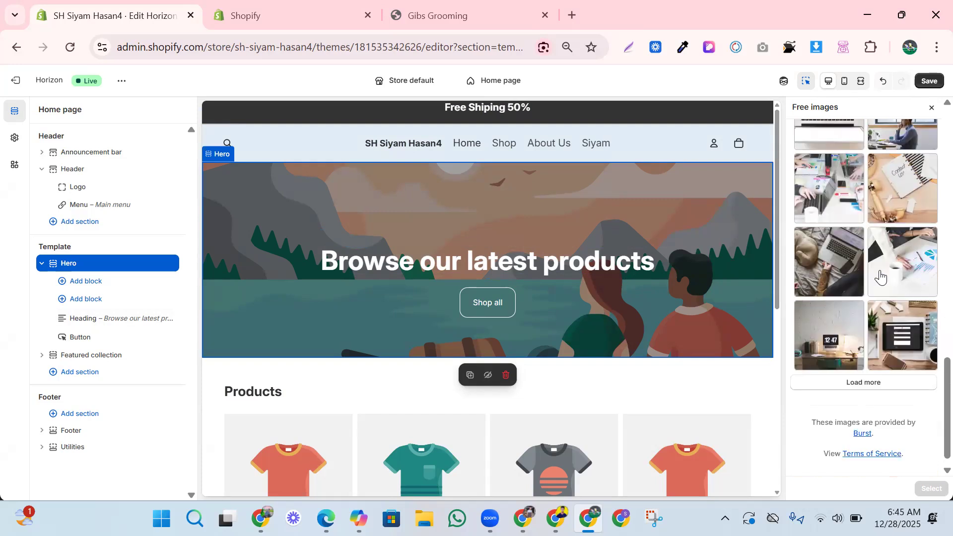
scroll(889, 298, "up", 3)
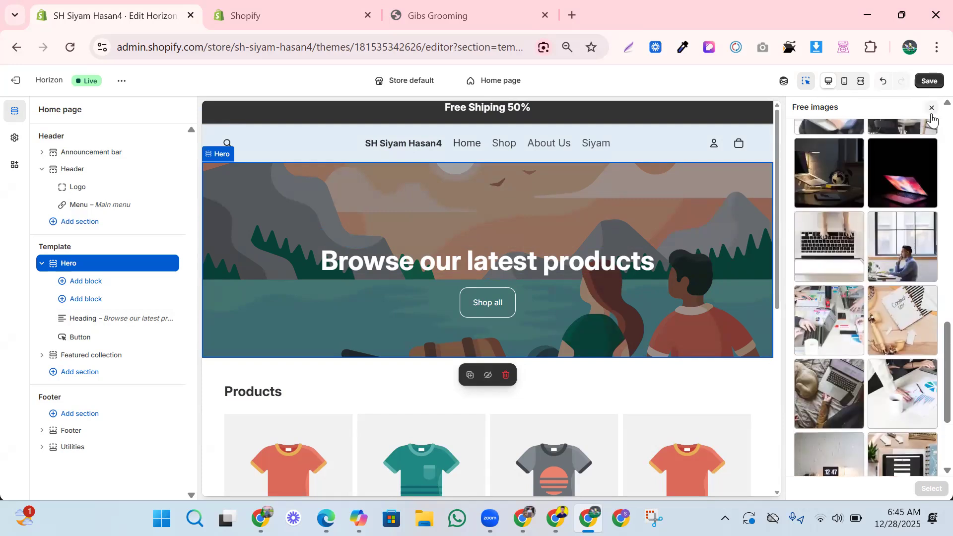
left_click(932, 108)
Open the Women's Fashion free image category and load more photos.
left_click(881, 219)
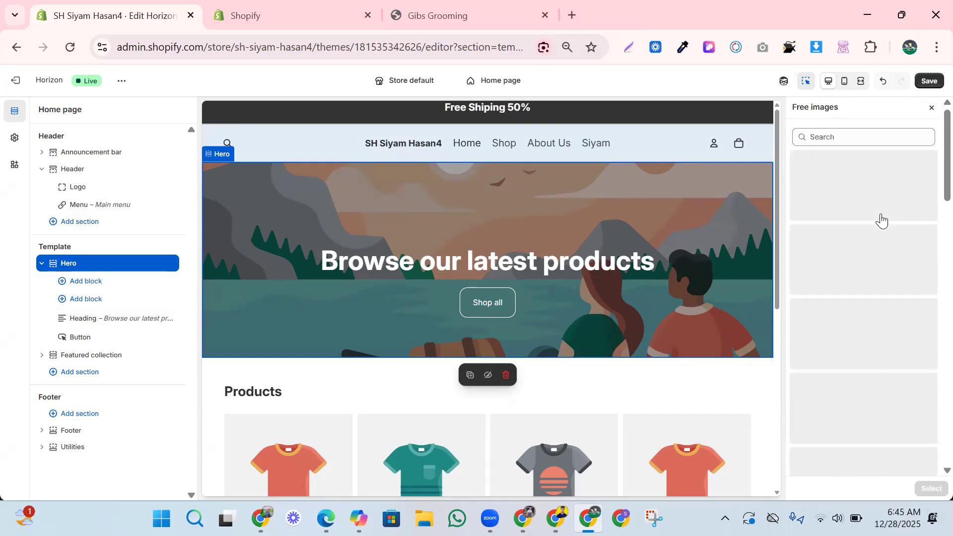
left_click(885, 355)
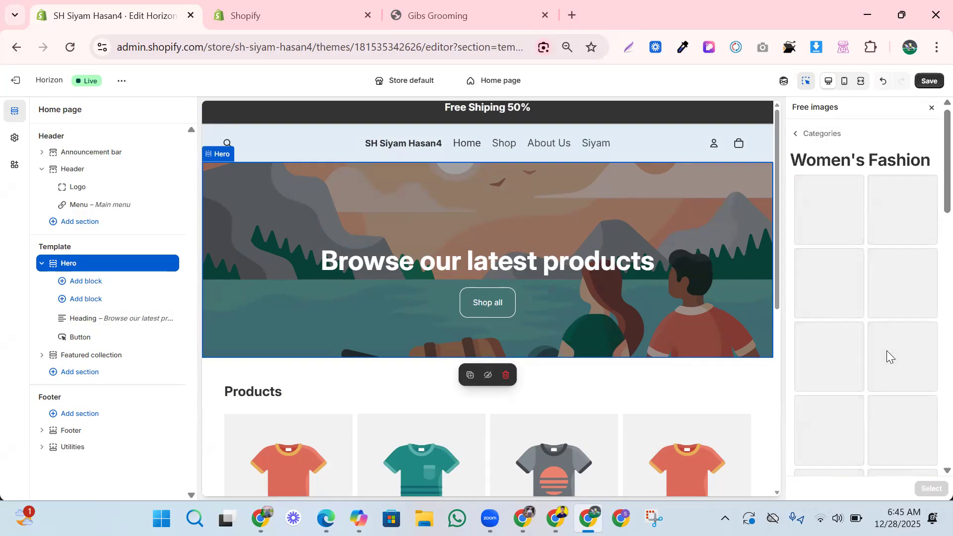
scroll(887, 351, "down", 4)
scroll(887, 356, "down", 4)
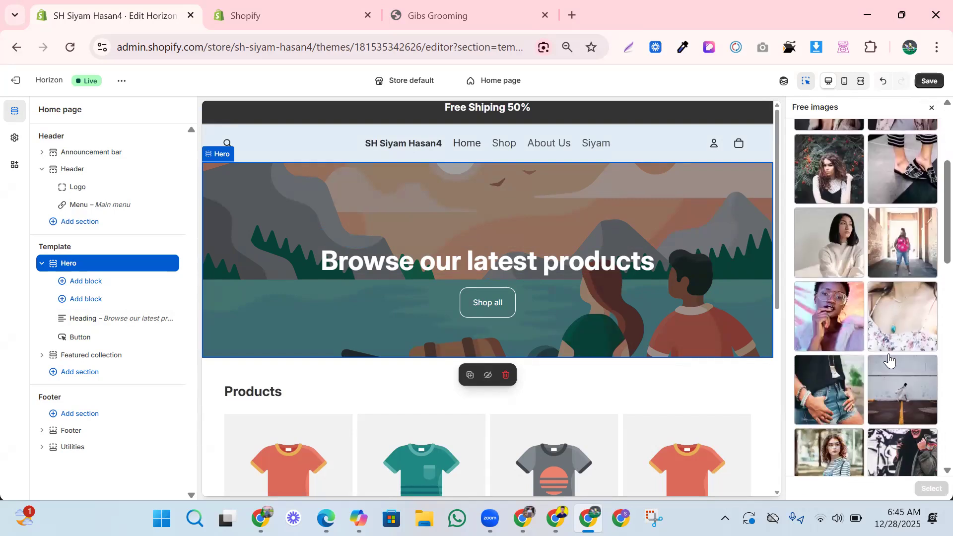
scroll(892, 366, "down", 6)
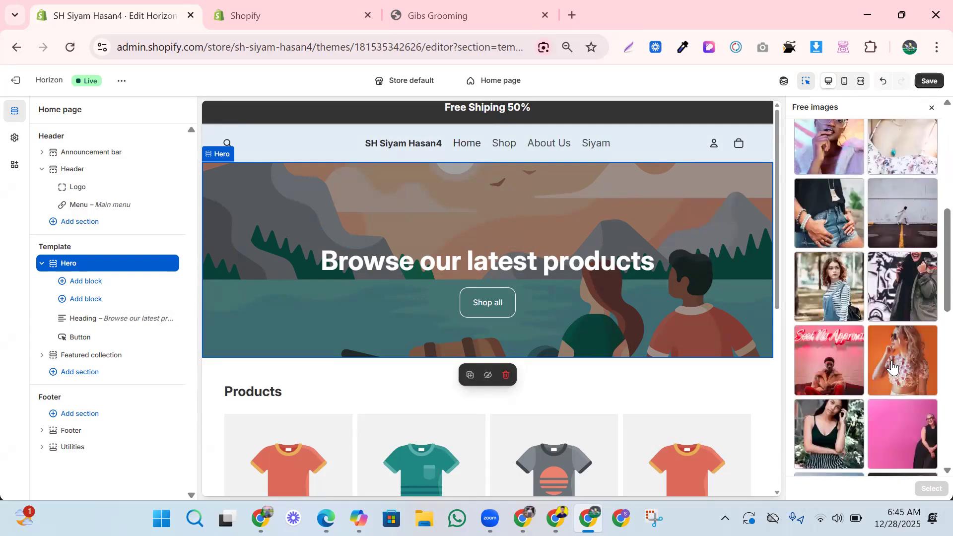
left_click(894, 369)
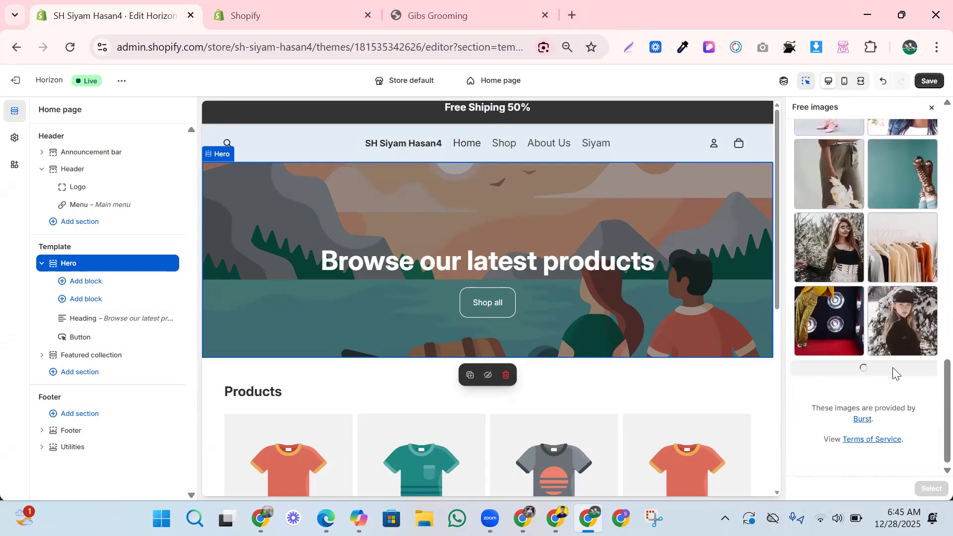
scroll(894, 372, "down", 5)
scroll(892, 373, "down", 8)
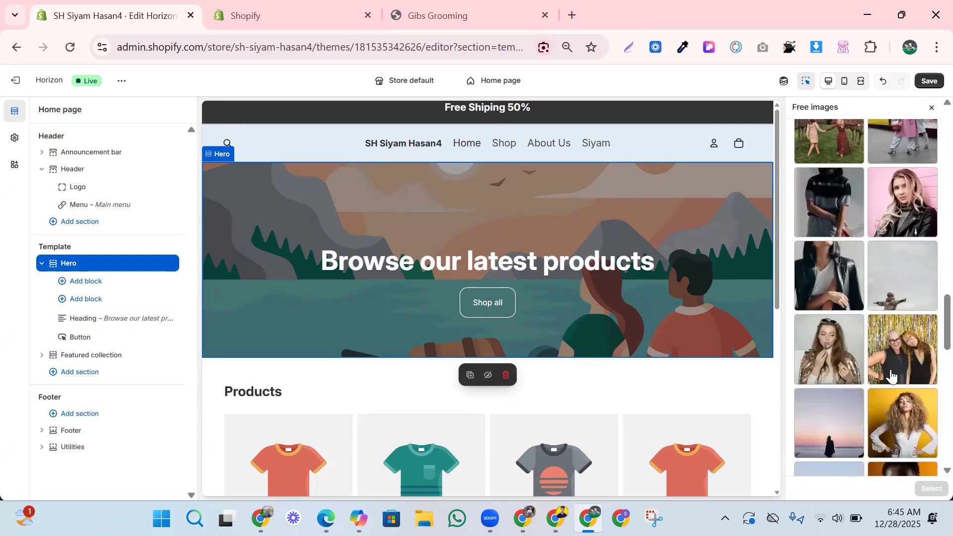
scroll(889, 384, "down", 6)
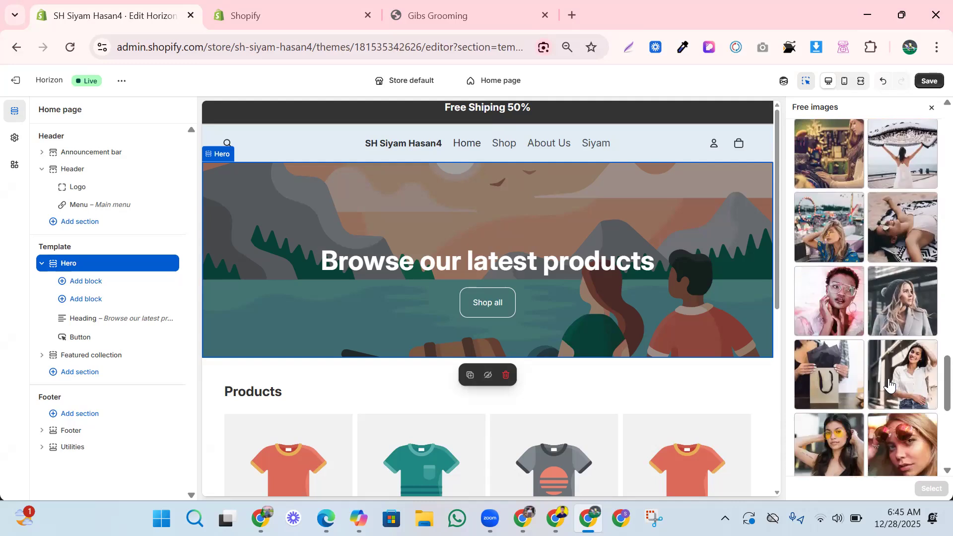
scroll(888, 385, "down", 3)
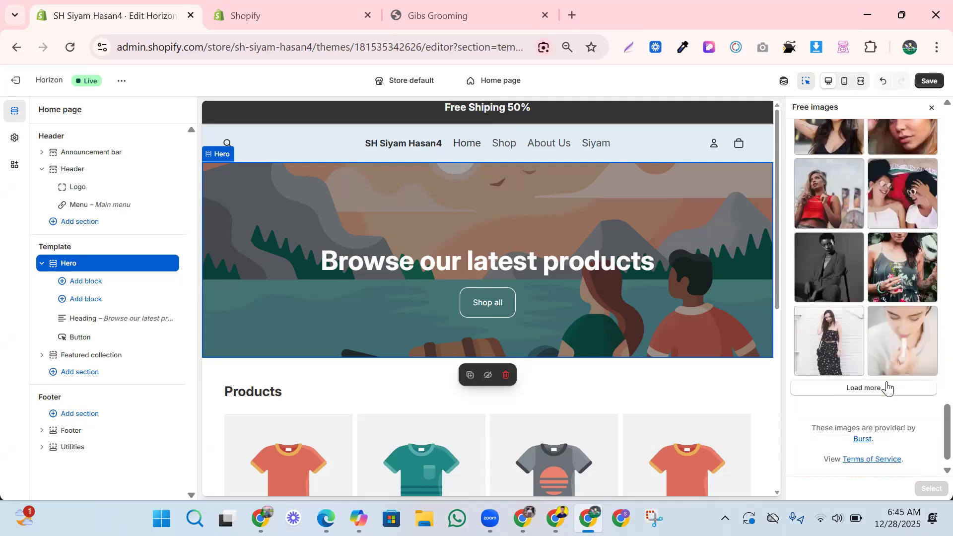
Preview several fashion photos, then use the blonde beanie-woman photo as the hero background.
left_click(837, 336)
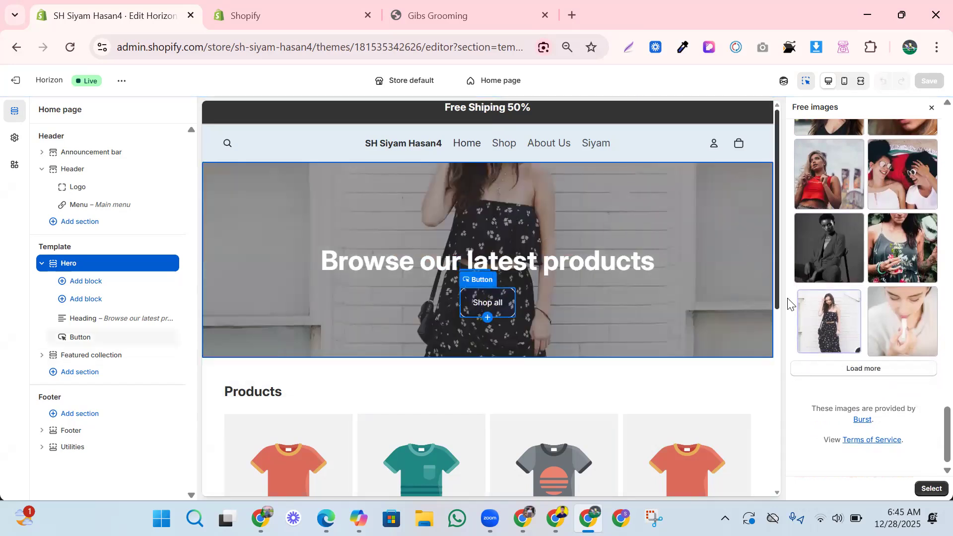
left_click(903, 324)
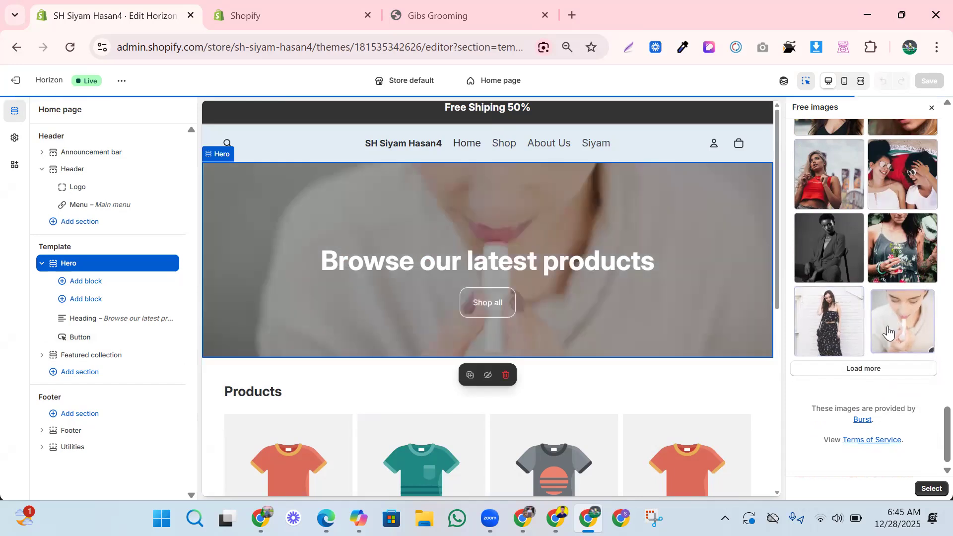
left_click(878, 193)
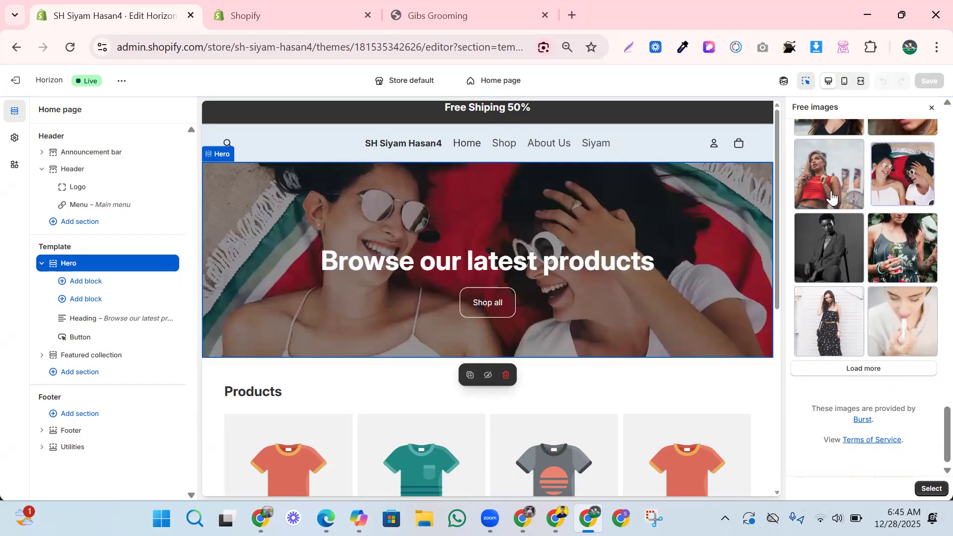
left_click(837, 197)
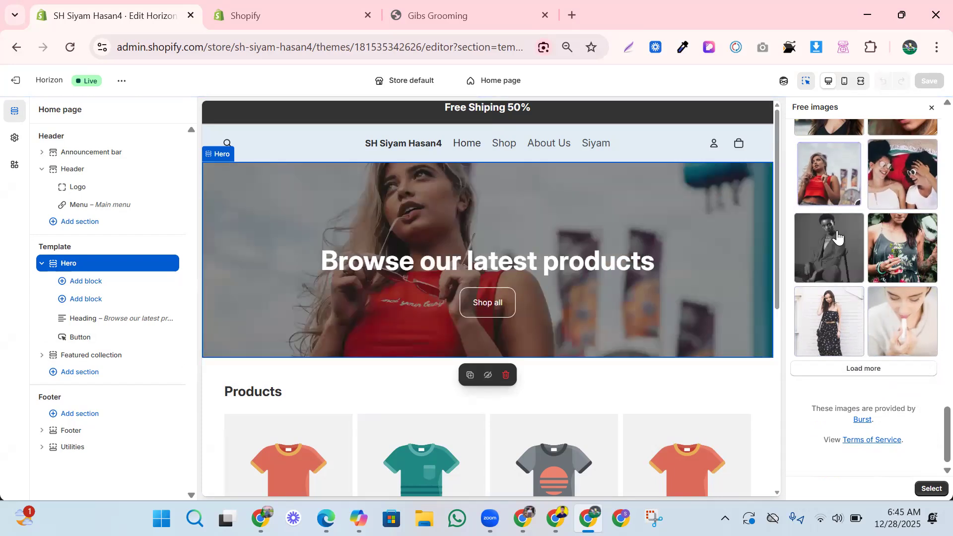
scroll(859, 214, "up", 3)
scroll(872, 219, "up", 3)
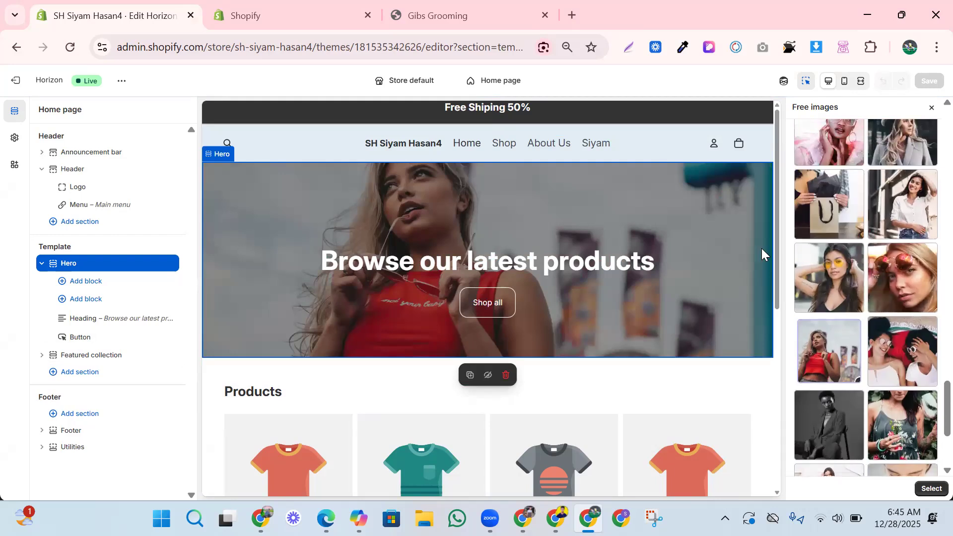
scroll(868, 245, "up", 1)
left_click(838, 228)
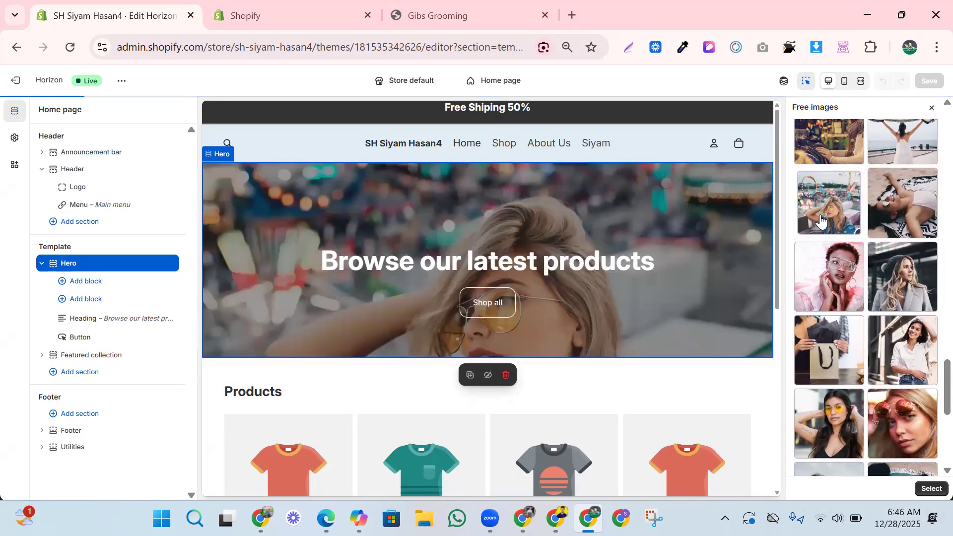
left_click(821, 219)
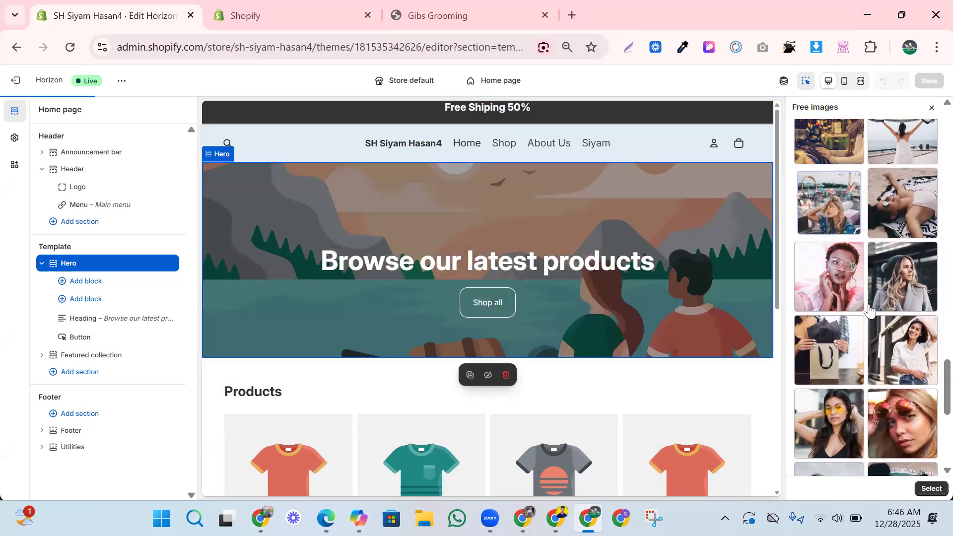
left_click(894, 300)
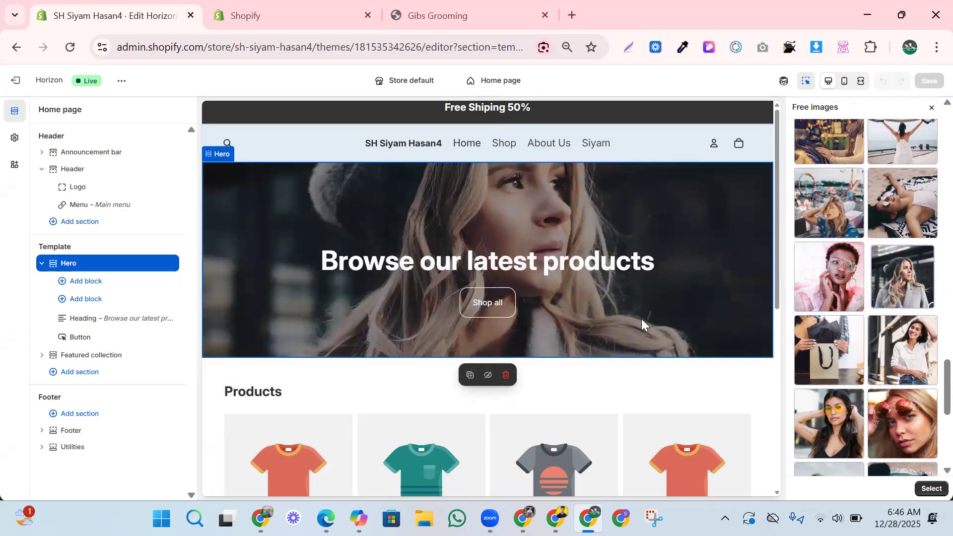
Replace the hero heading 'Browse our latest products' with '50 % free' in italics.
left_click(553, 267)
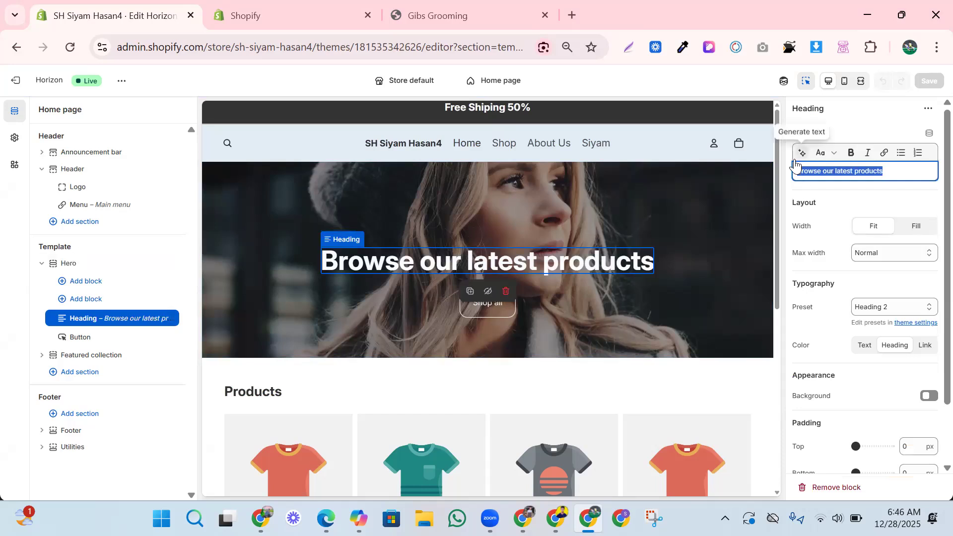
key("BackSpace")
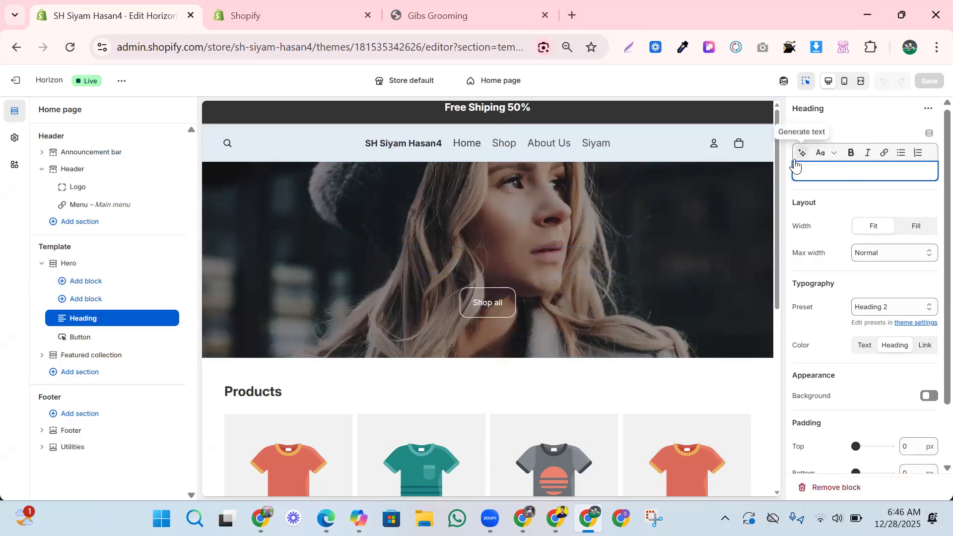
type("5")
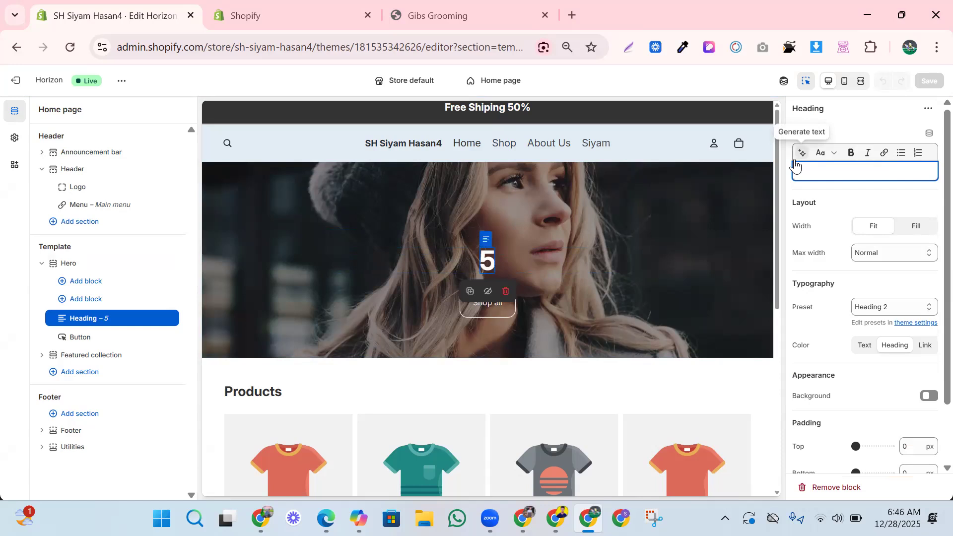
type("0")
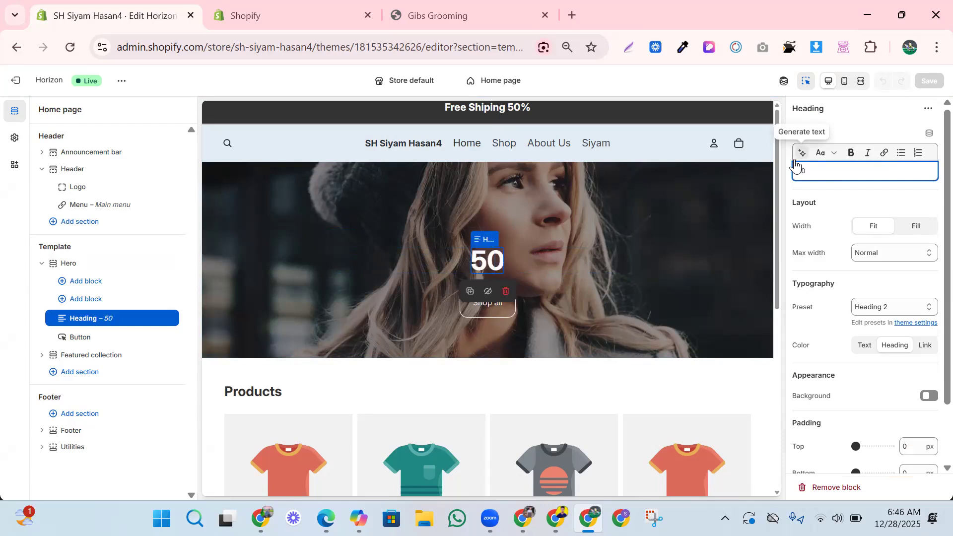
type(" % free")
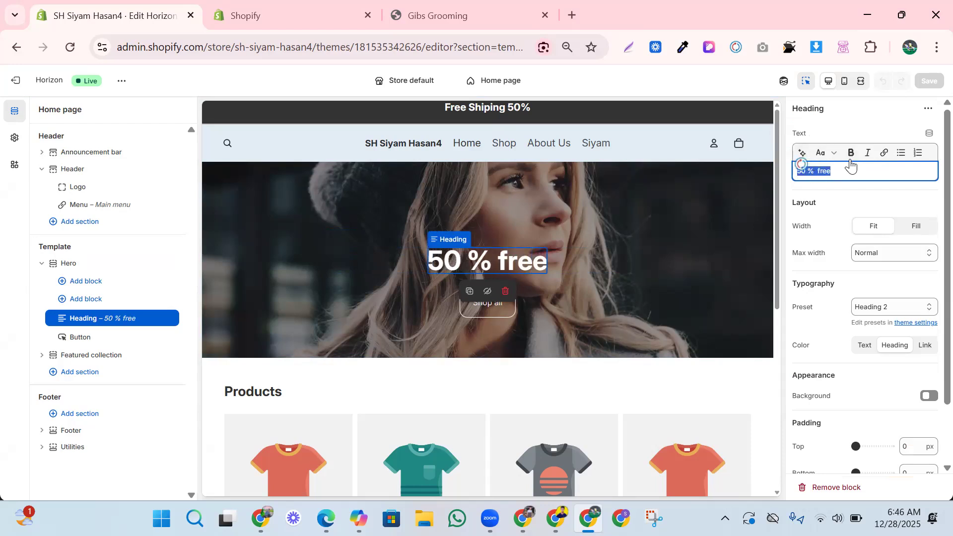
left_click(867, 155)
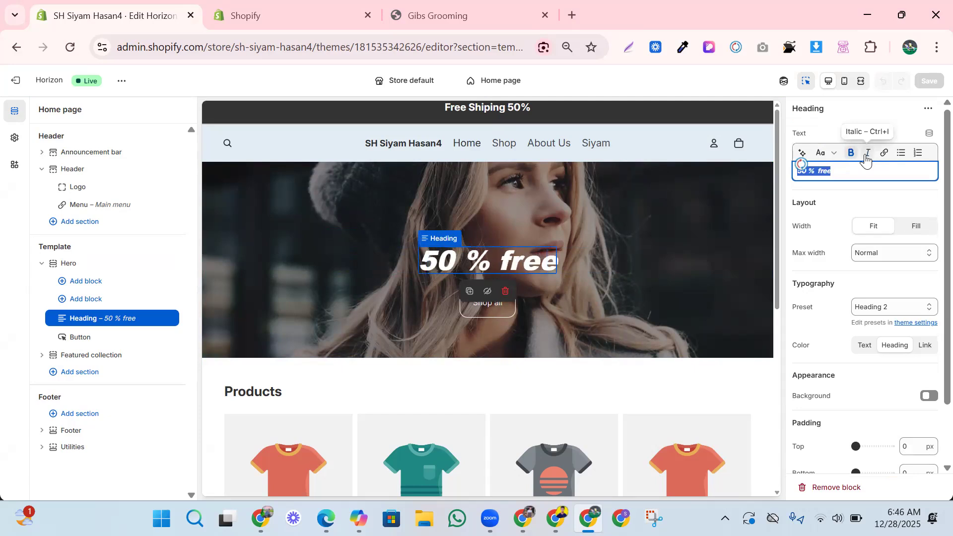
left_click(875, 165)
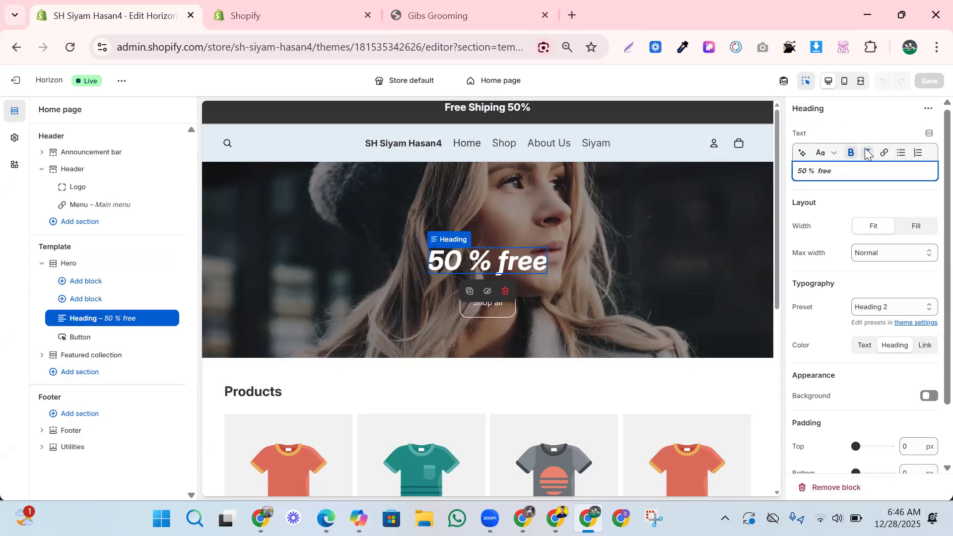
left_click(862, 254)
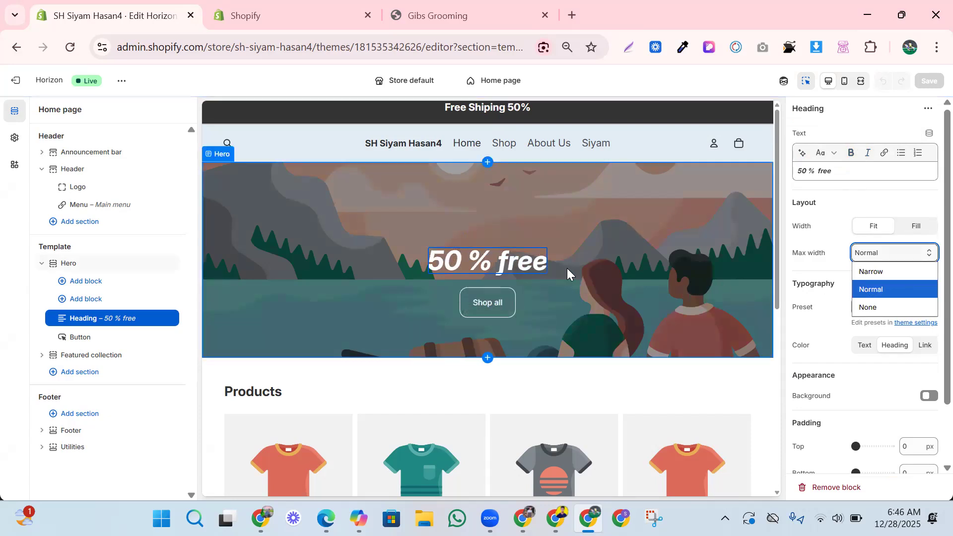
Swap the hero background for the free photo of a smiling woman in a white shirt.
left_click(595, 245)
left_click(619, 206)
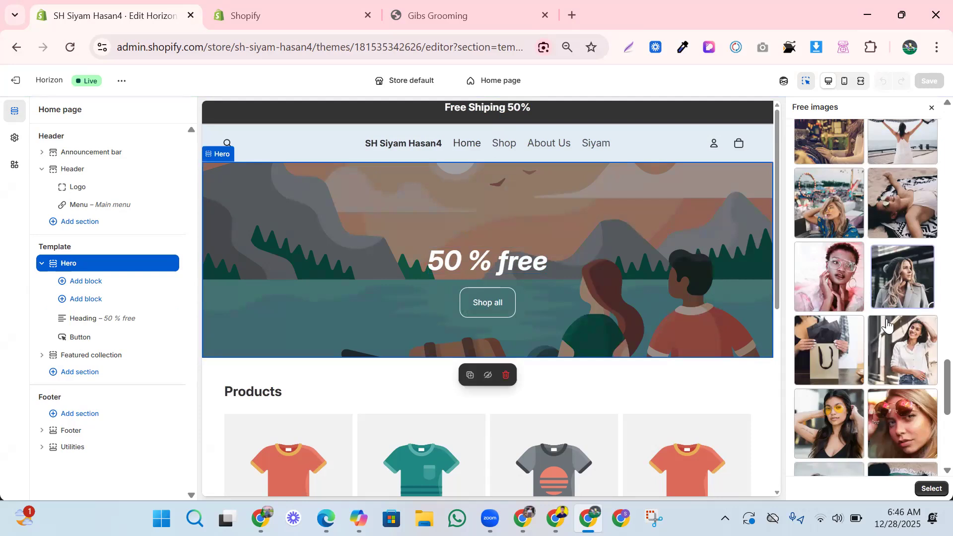
left_click(902, 369)
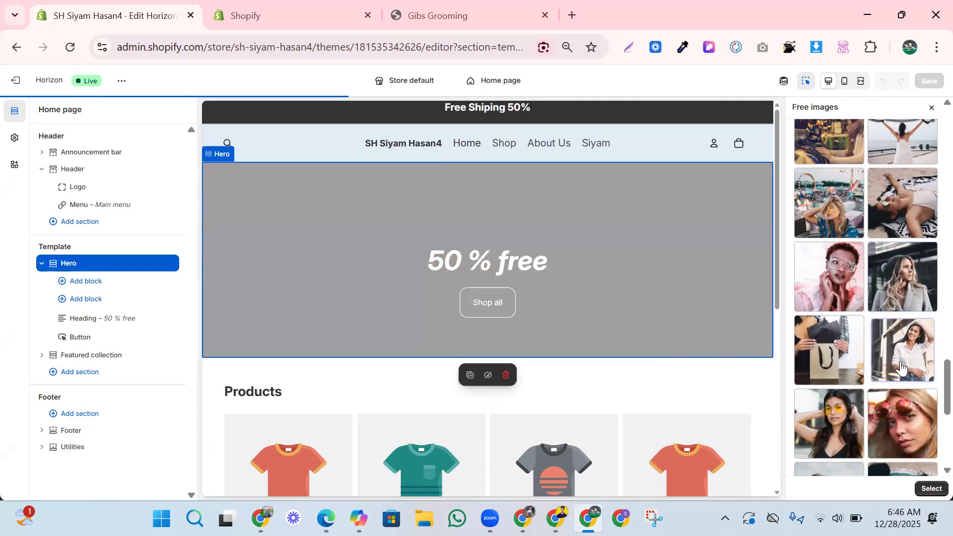
left_click(932, 491)
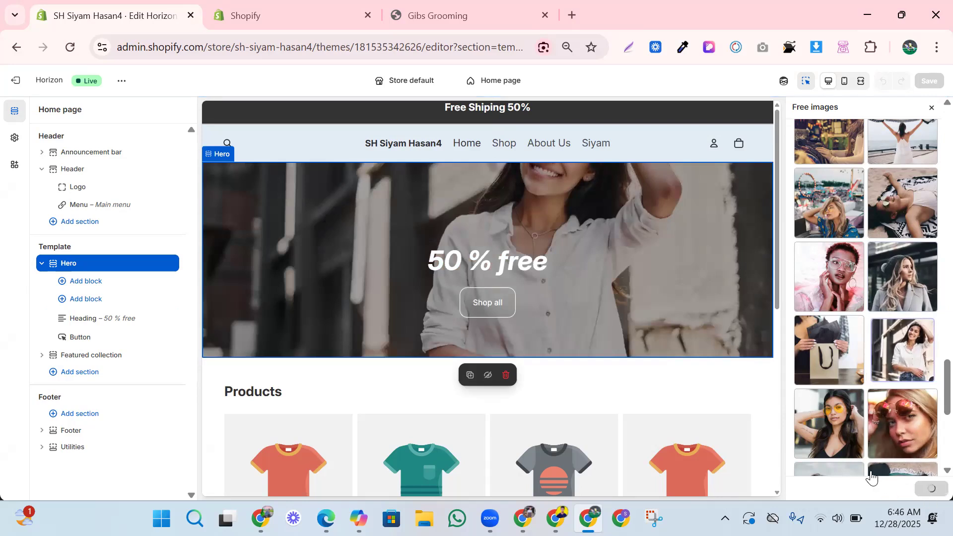
left_click(536, 266)
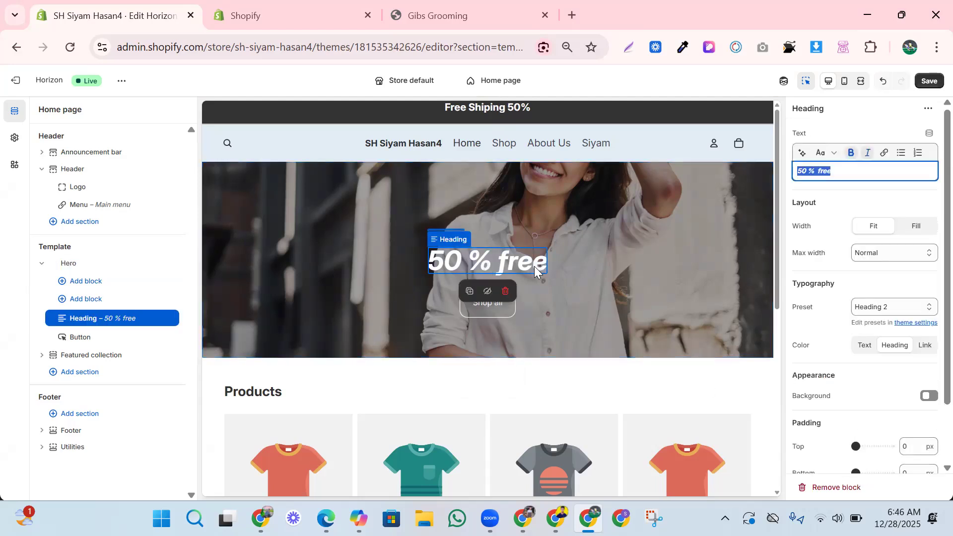
Change the hero button's label from 'Shop all' to 'Shop now'.
left_click(509, 306)
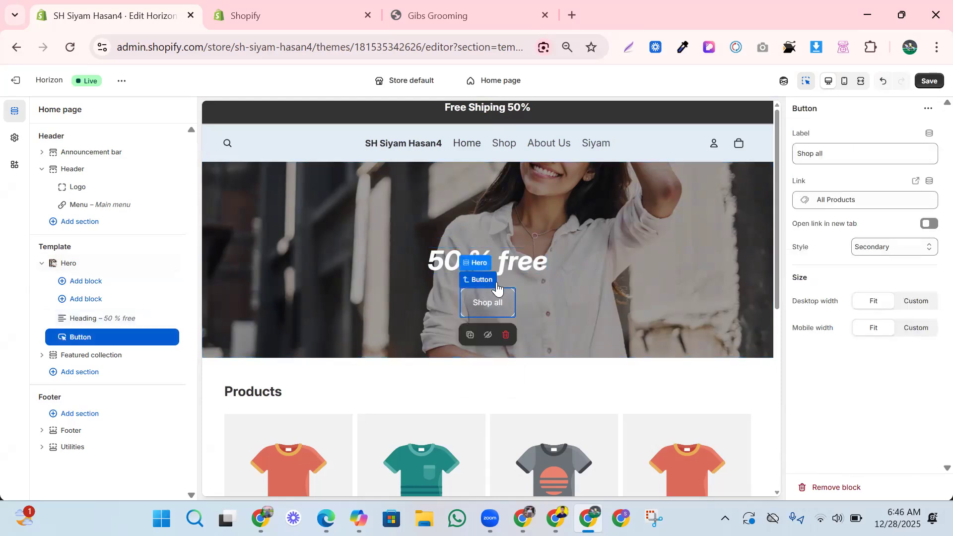
triple_click(814, 153)
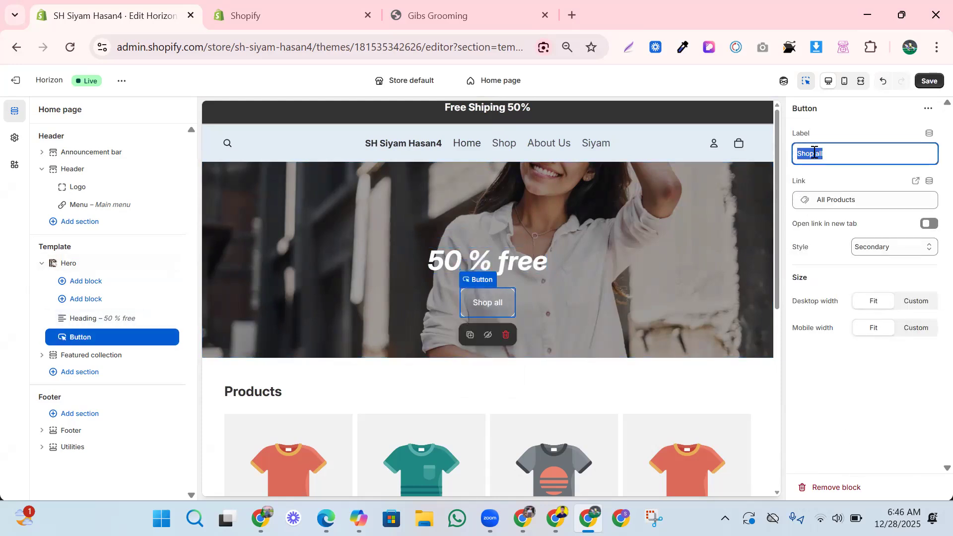
key("BackSpace")
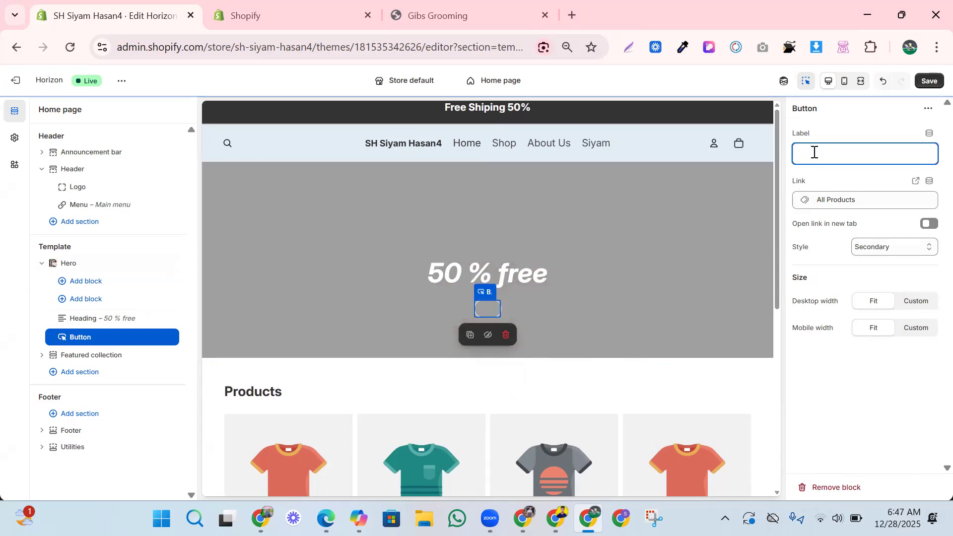
type("b")
key("BackSpace")
type("b")
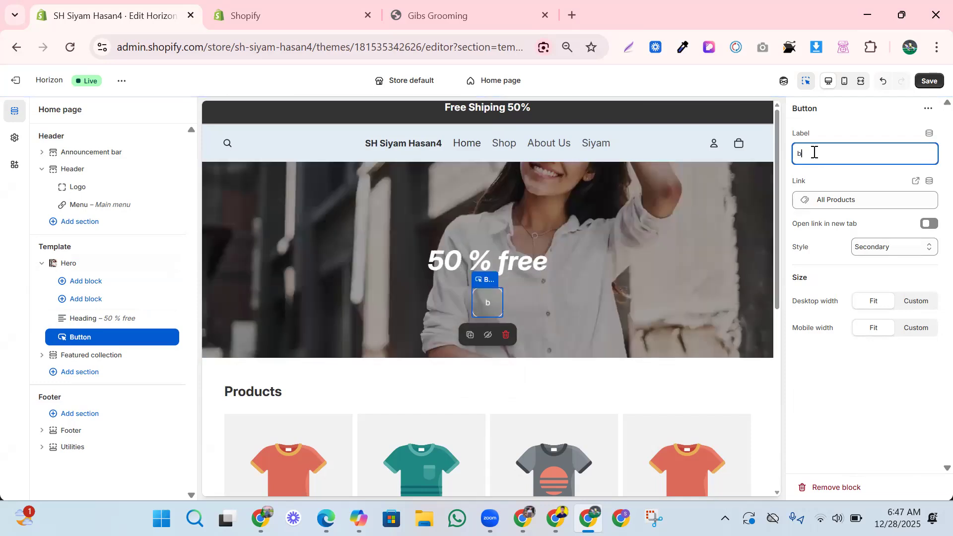
key("BackSpace")
key("BackSpace")
key("BackSpace")
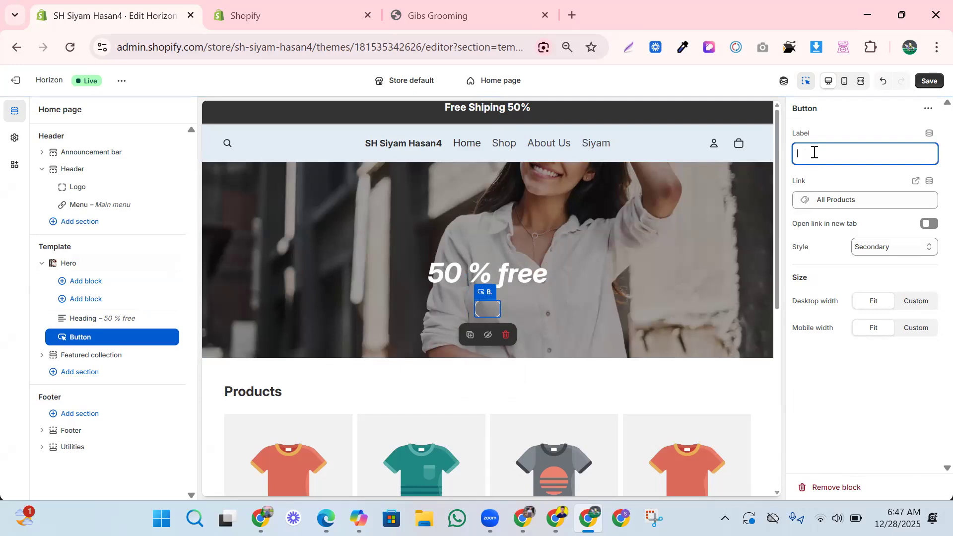
type("aby")
key("BackSpace")
key("BackSpace")
key("BackSpace")
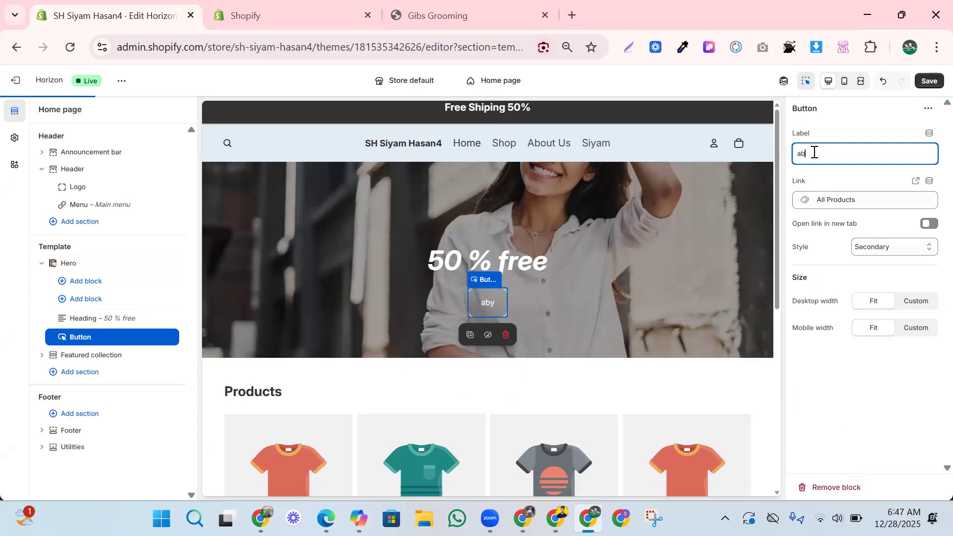
type("bay")
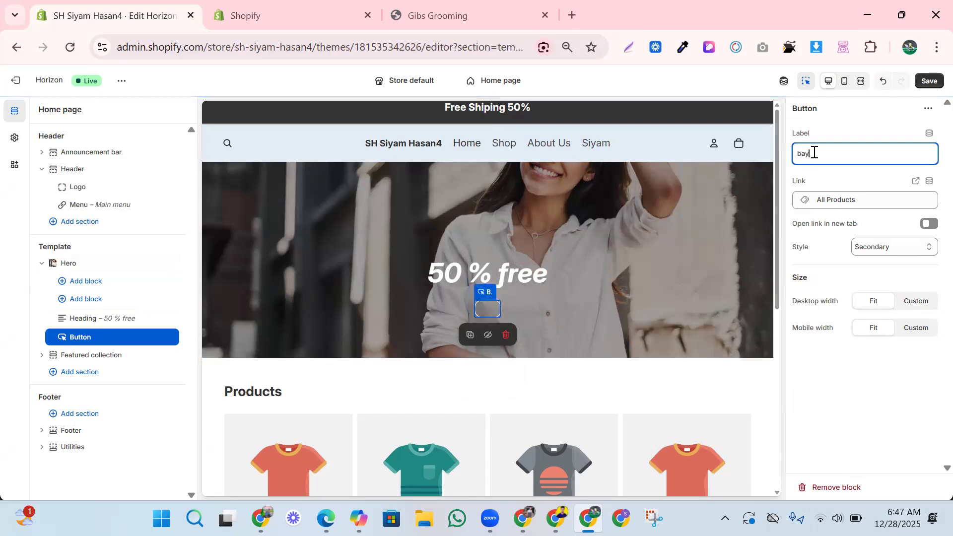
key("BackSpace")
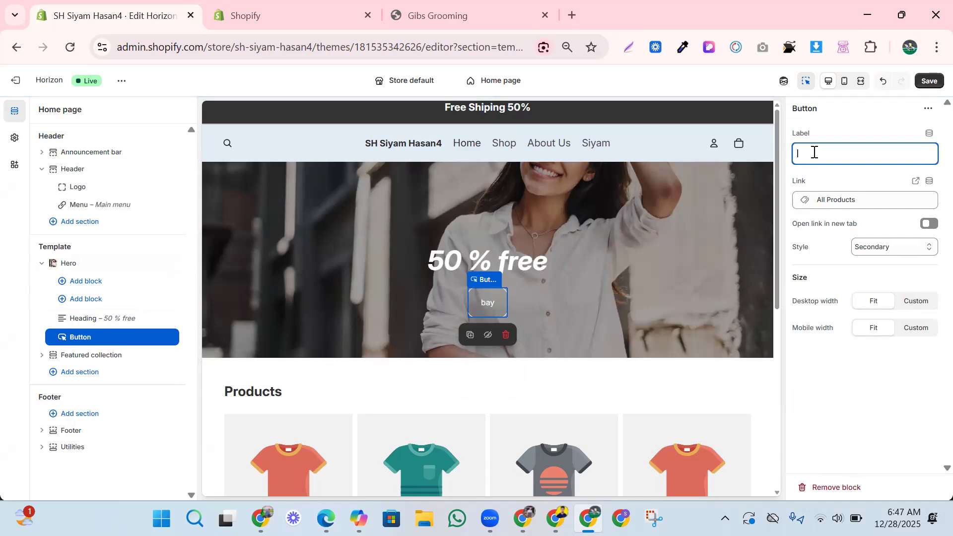
type("S")
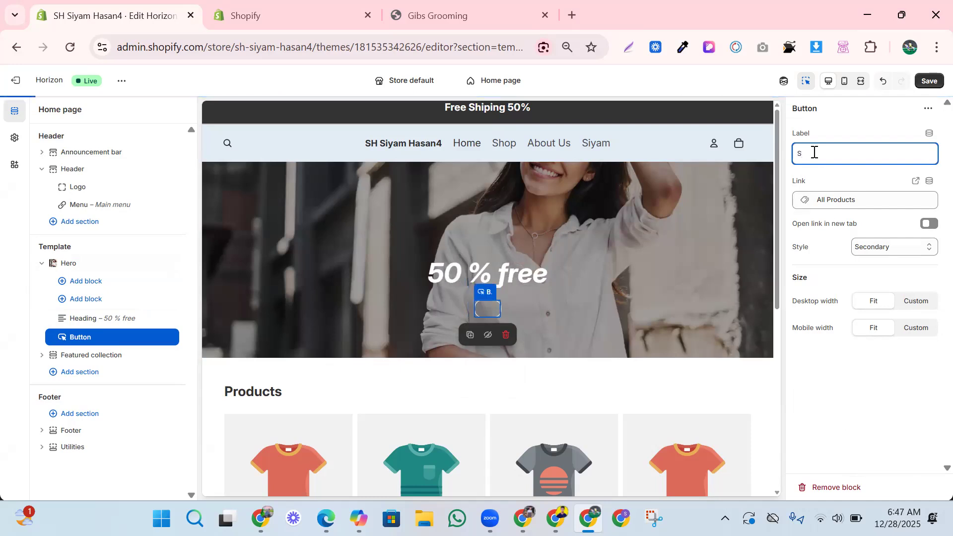
type("hop")
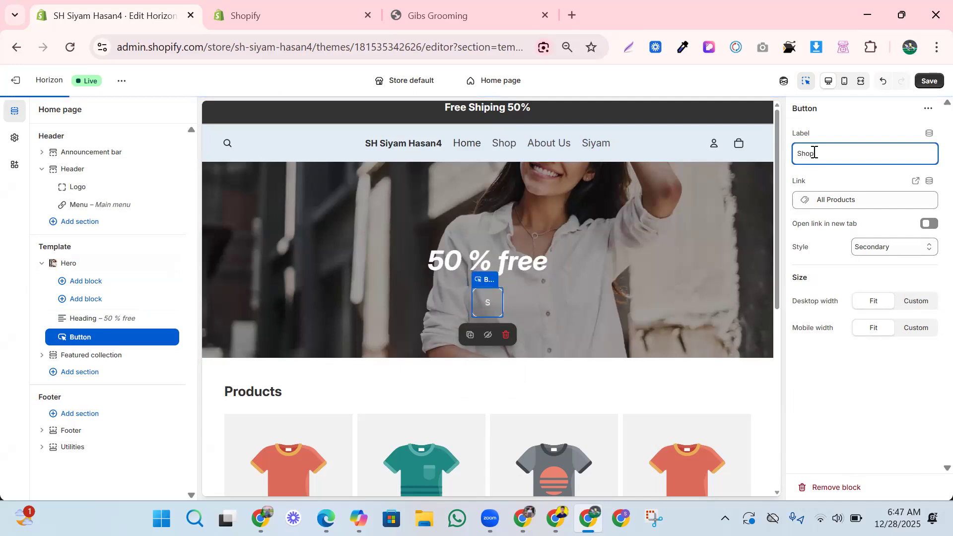
type(" now")
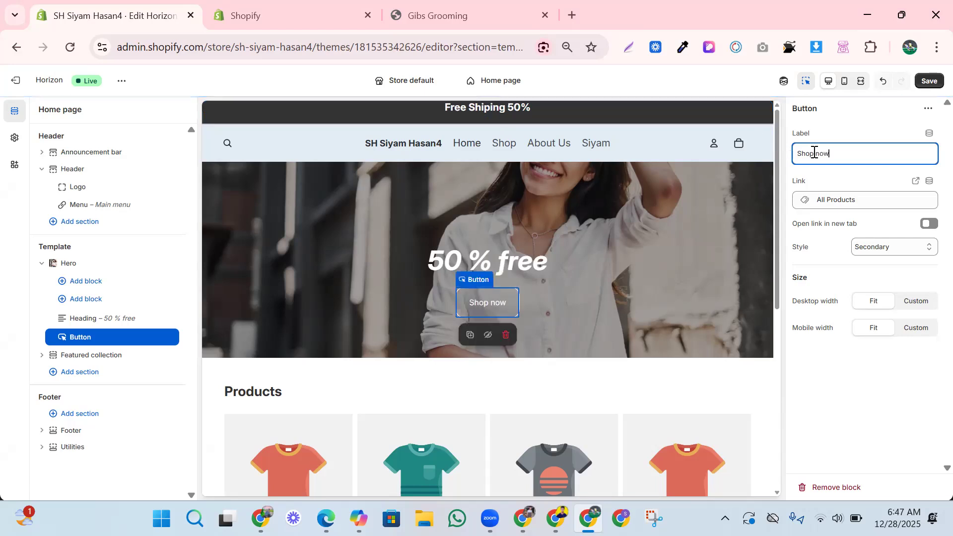
triple_click(814, 153)
After trying Primary and Link, give the Shop now button the Secondary style.
left_click(614, 262)
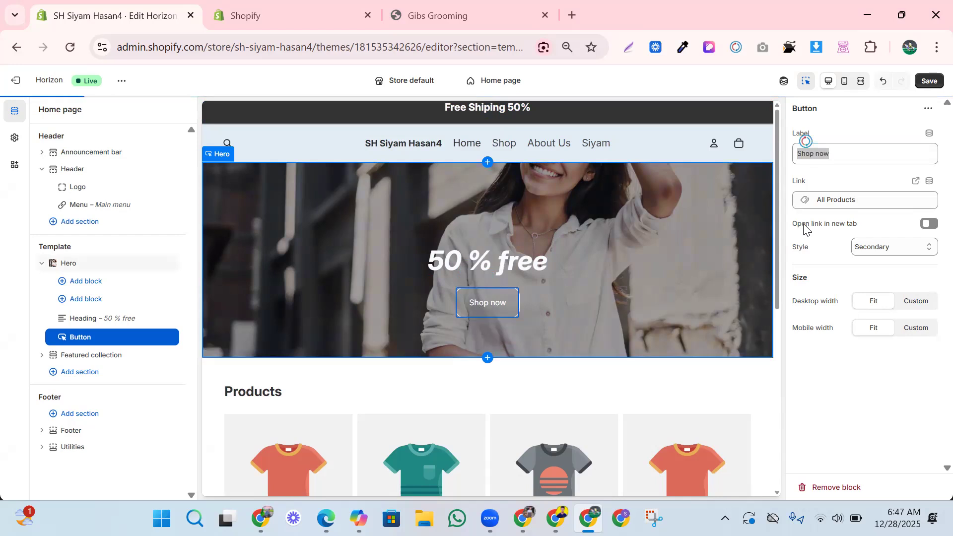
left_click(498, 298)
left_click(877, 251)
left_click(874, 264)
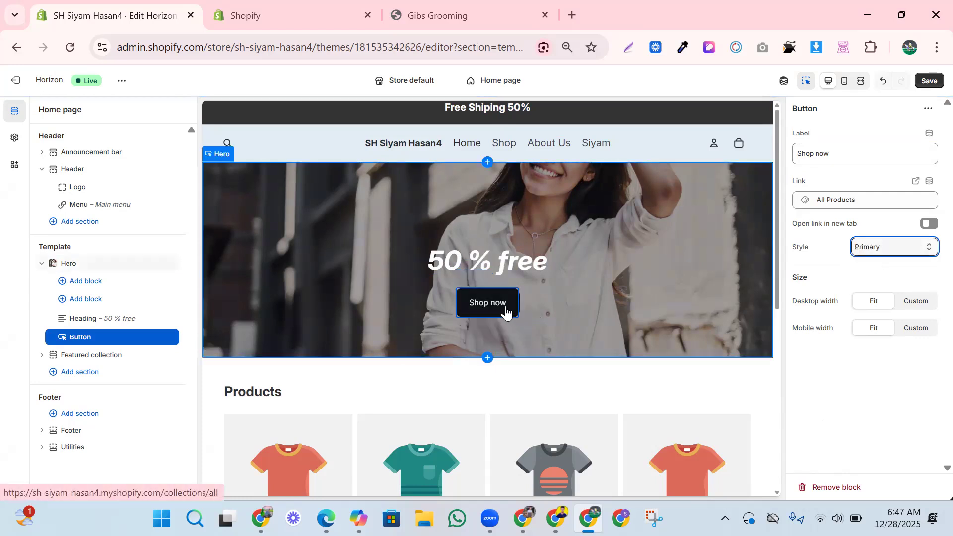
left_click(864, 248)
left_click(866, 301)
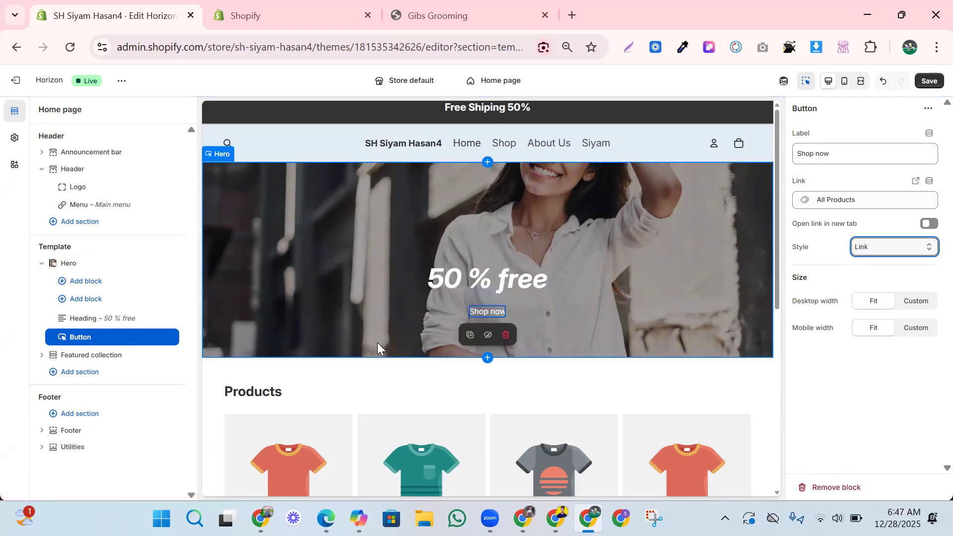
left_click(867, 246)
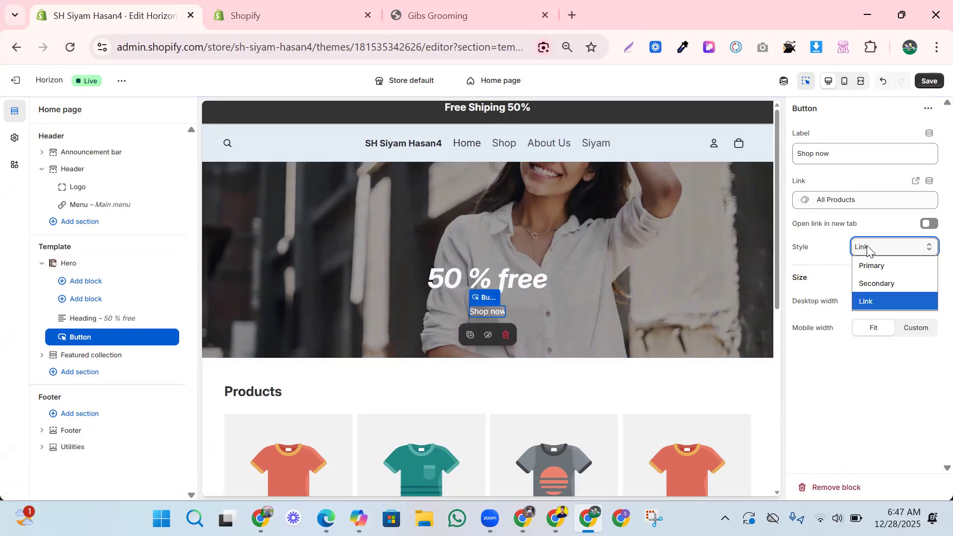
left_click(873, 285)
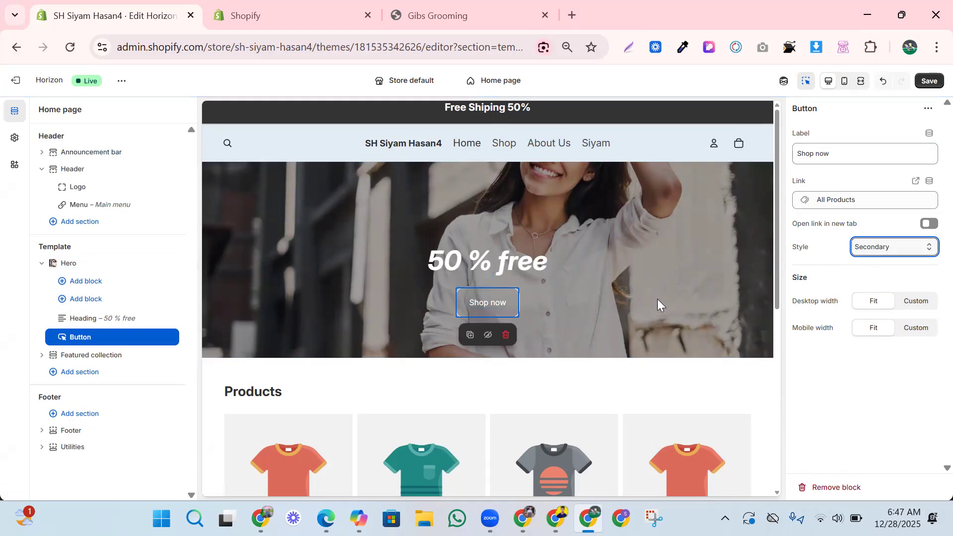
left_click(644, 296)
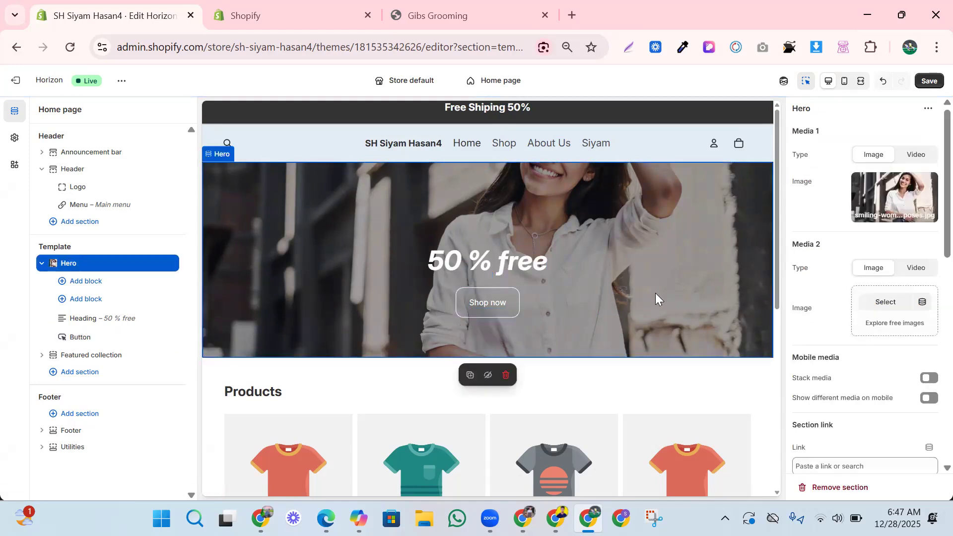
Widen the Hero layout gap to 63 px and try left and right content alignment.
scroll(869, 293, "down", 4)
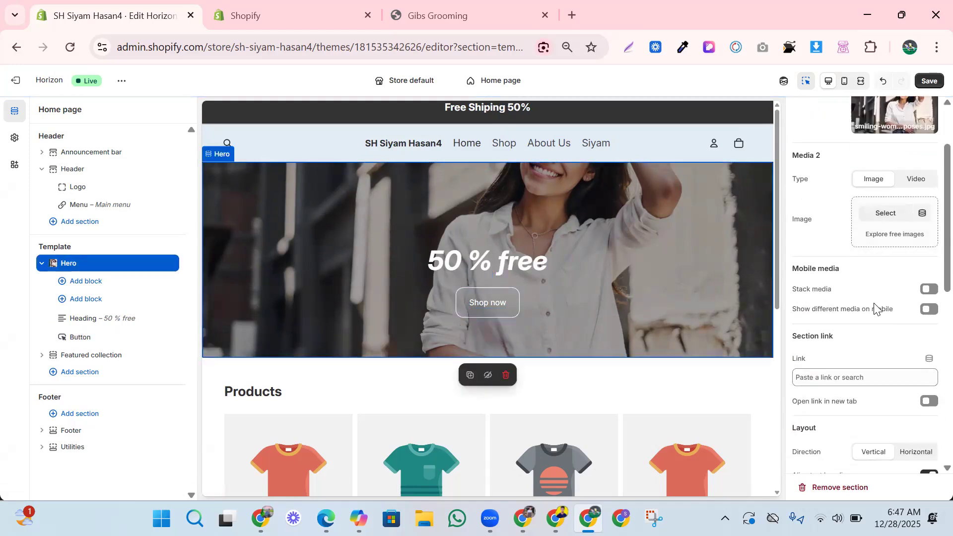
scroll(873, 318, "down", 1)
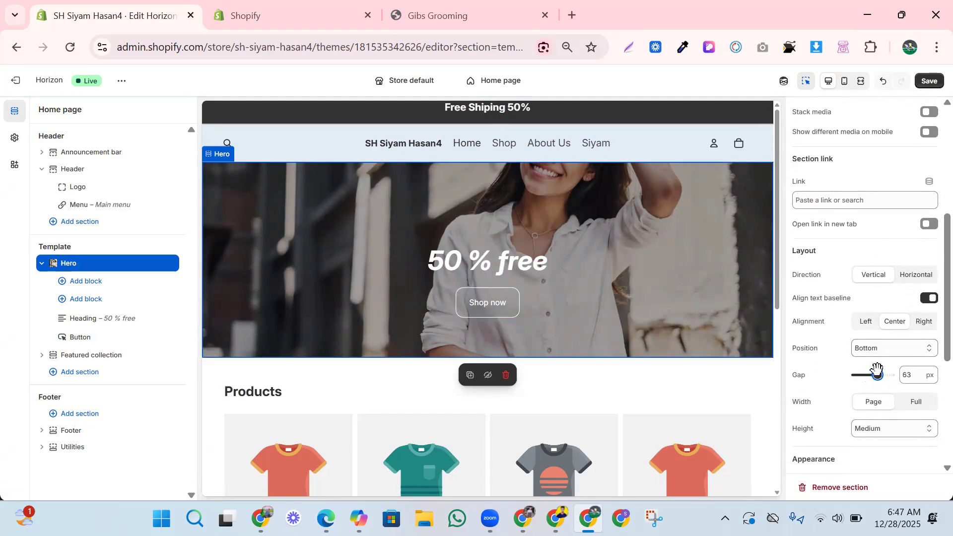
left_click_drag(877, 372, 899, 372)
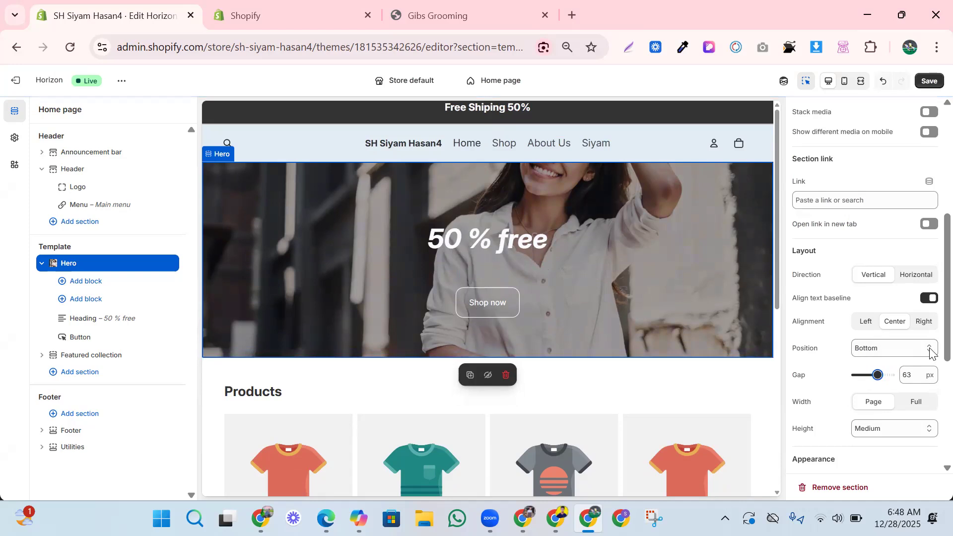
left_click(866, 323)
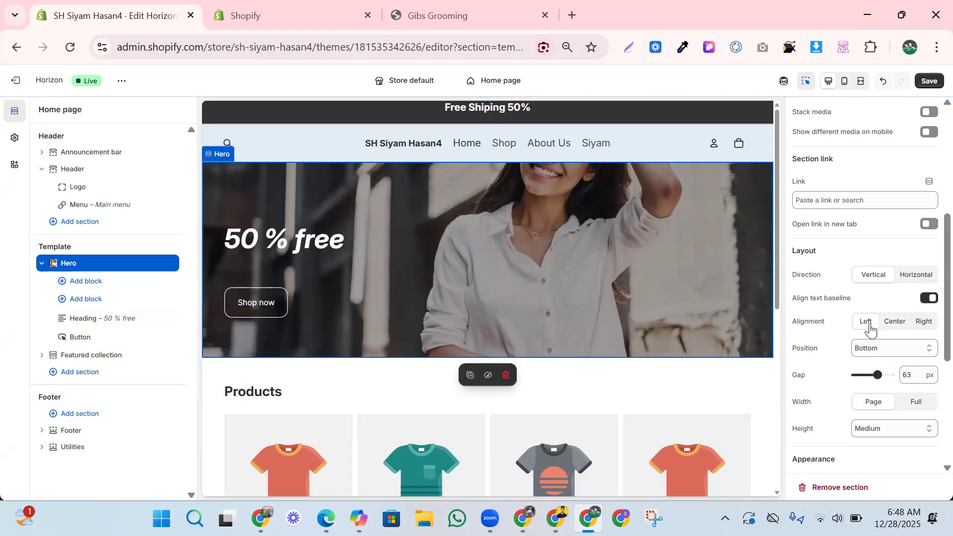
left_click(919, 327)
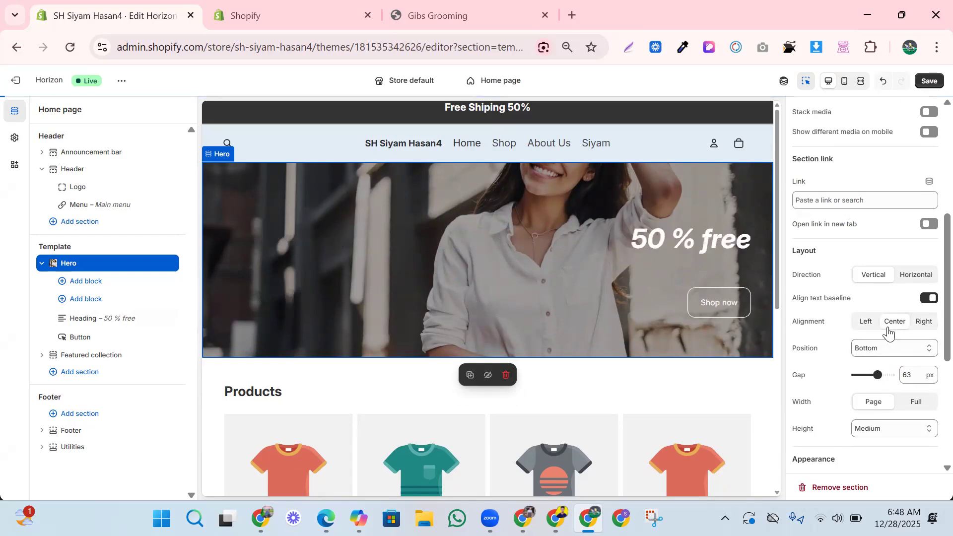
scroll(874, 357, "down", 2)
scroll(879, 377, "down", 1)
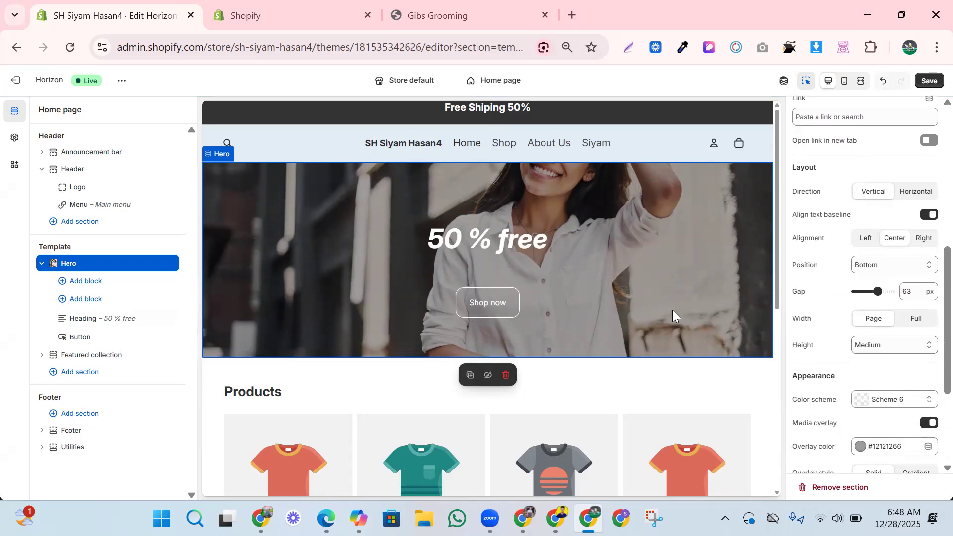
Try Full screen for the hero height, then settle back on Large.
left_click(878, 346)
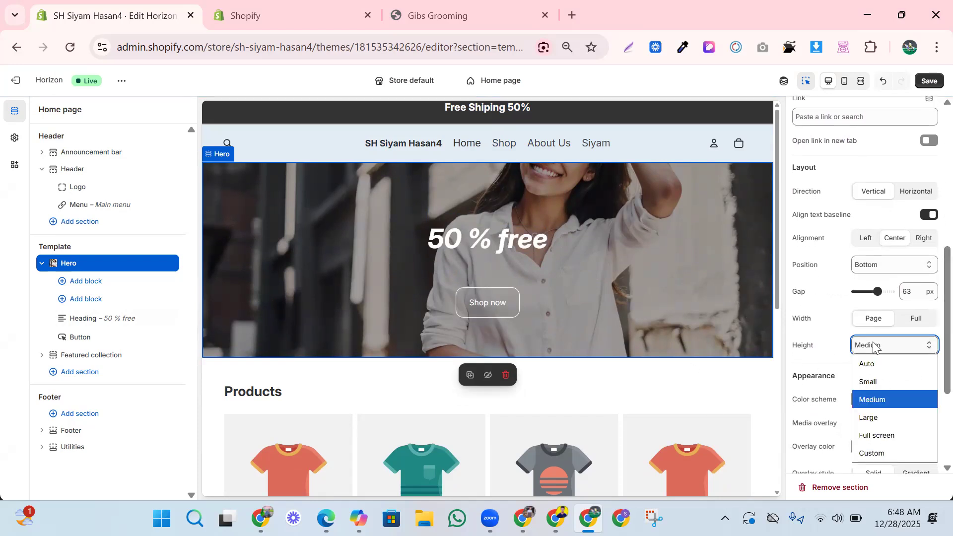
left_click(877, 419)
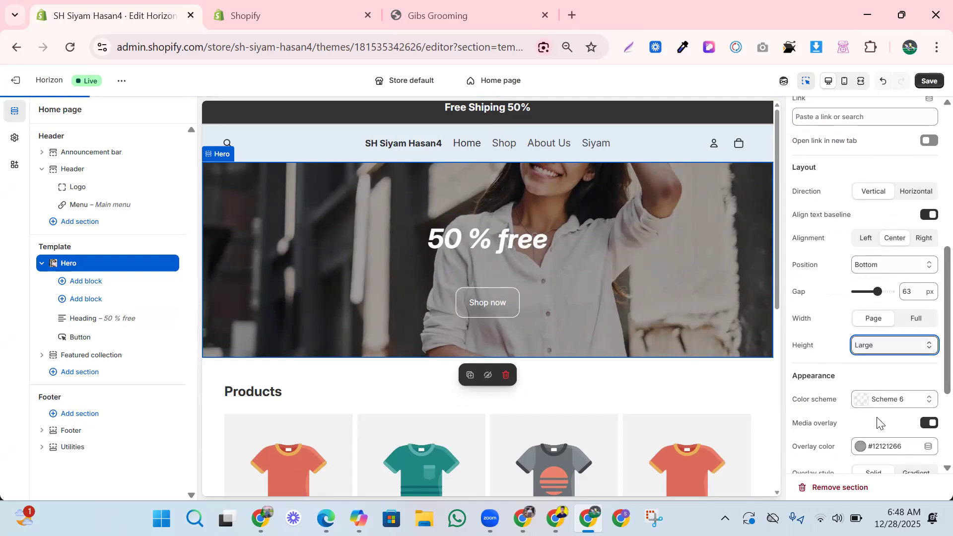
left_click(887, 348)
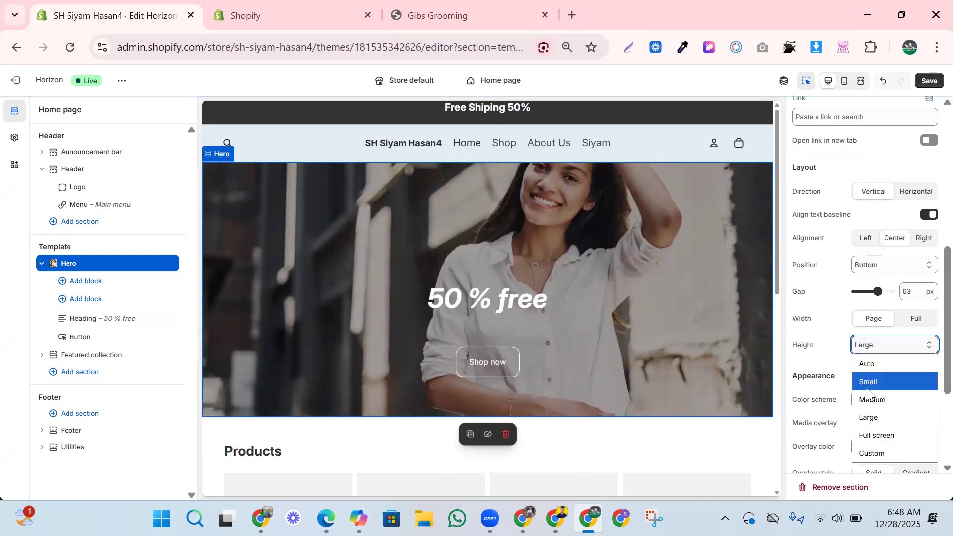
left_click(880, 436)
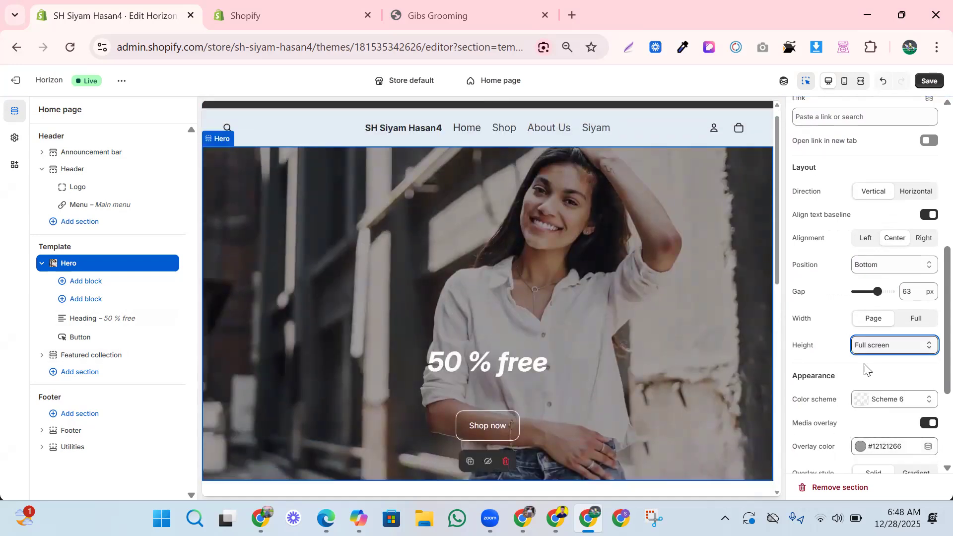
left_click(885, 347)
left_click(883, 417)
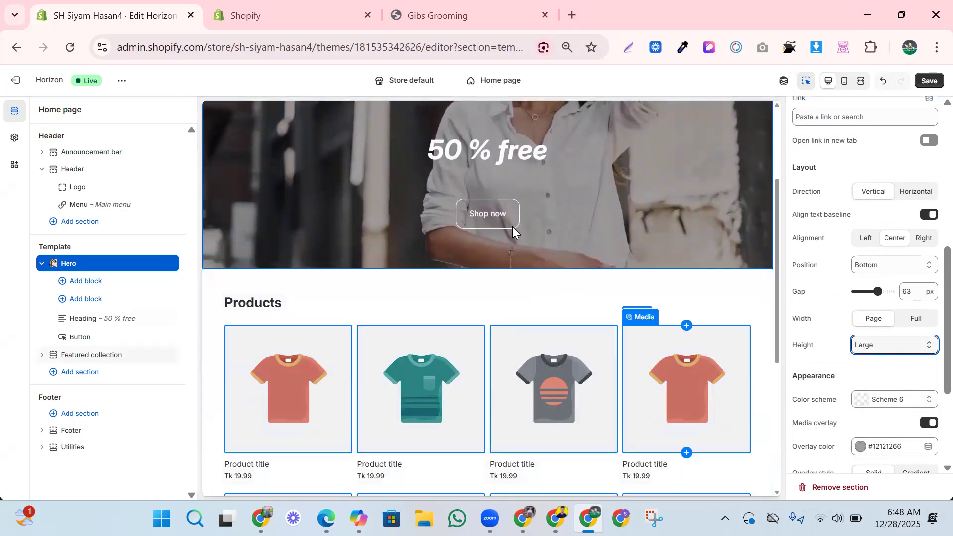
left_click(513, 222)
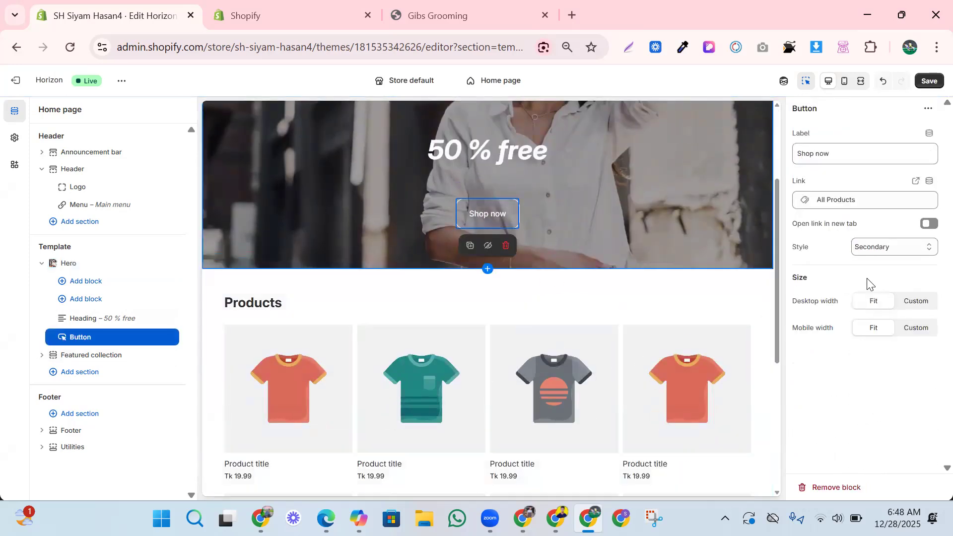
Review the Hero section and its '50 % free' heading settings.
left_click(622, 212)
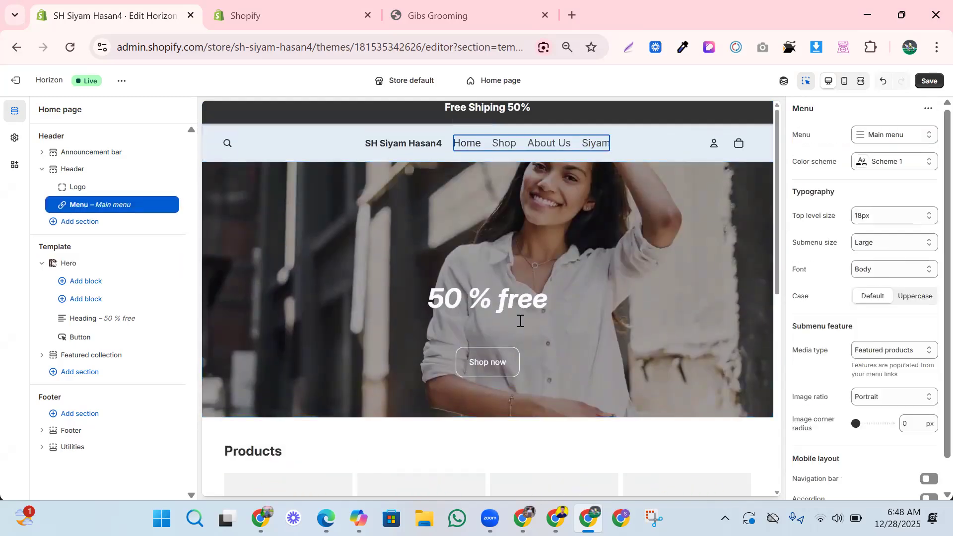
left_click(522, 304)
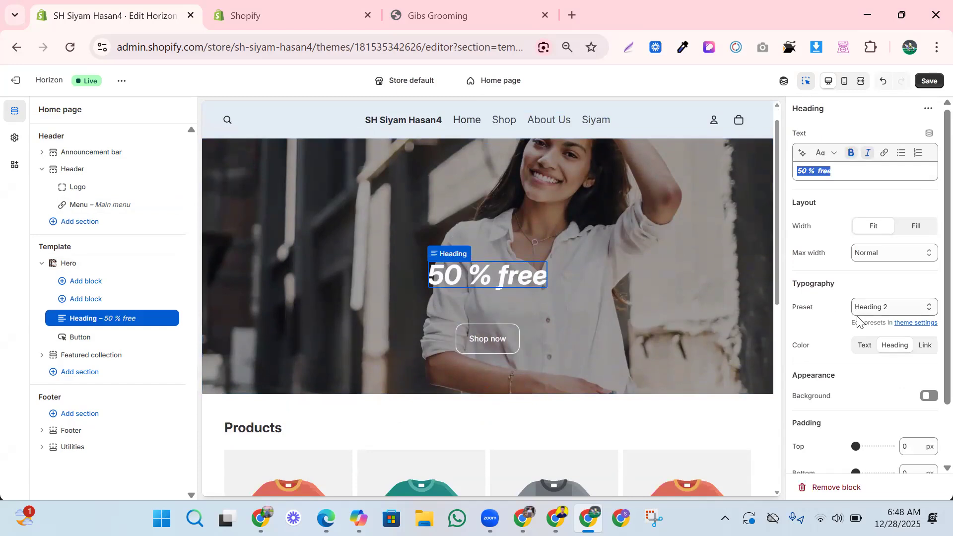
scroll(878, 357, "down", 2)
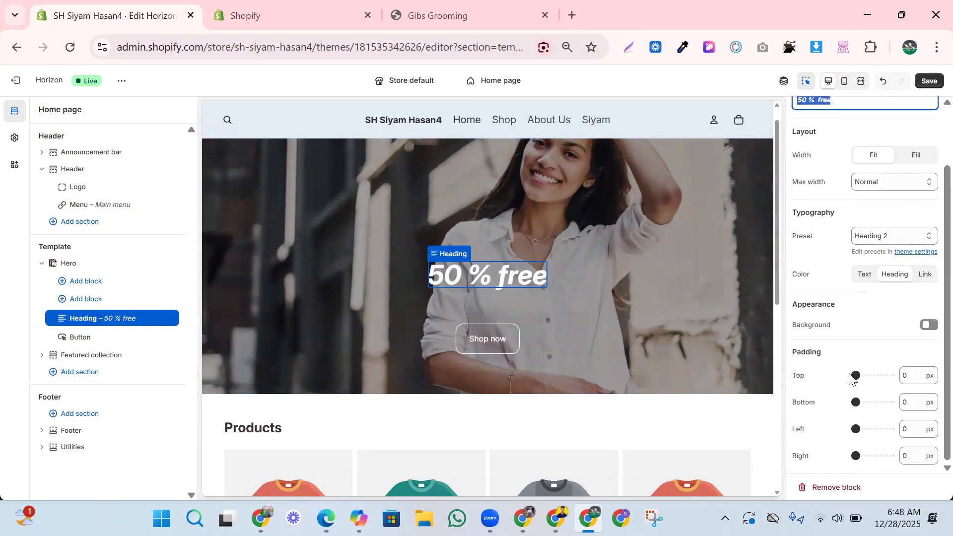
scroll(861, 237, "up", 2)
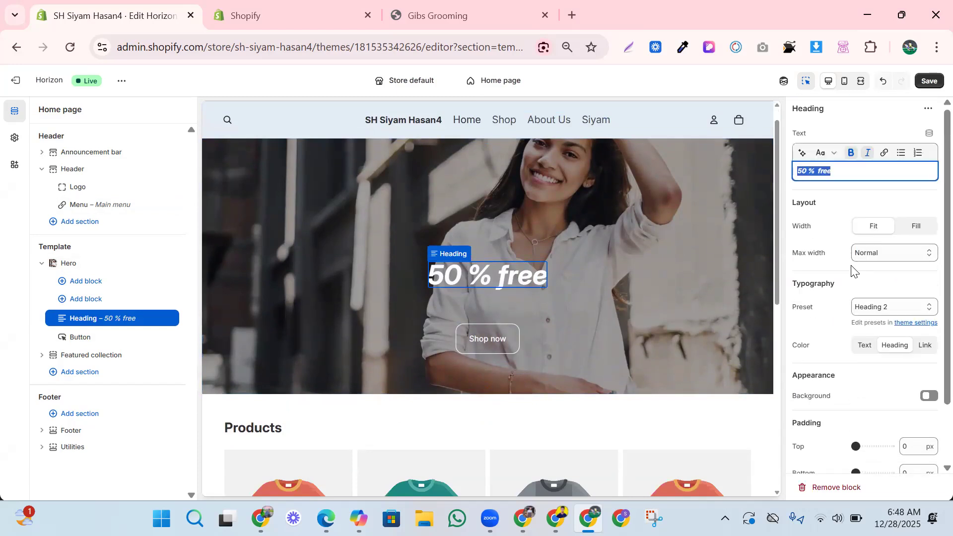
left_click(669, 325)
scroll(578, 346, "down", 3)
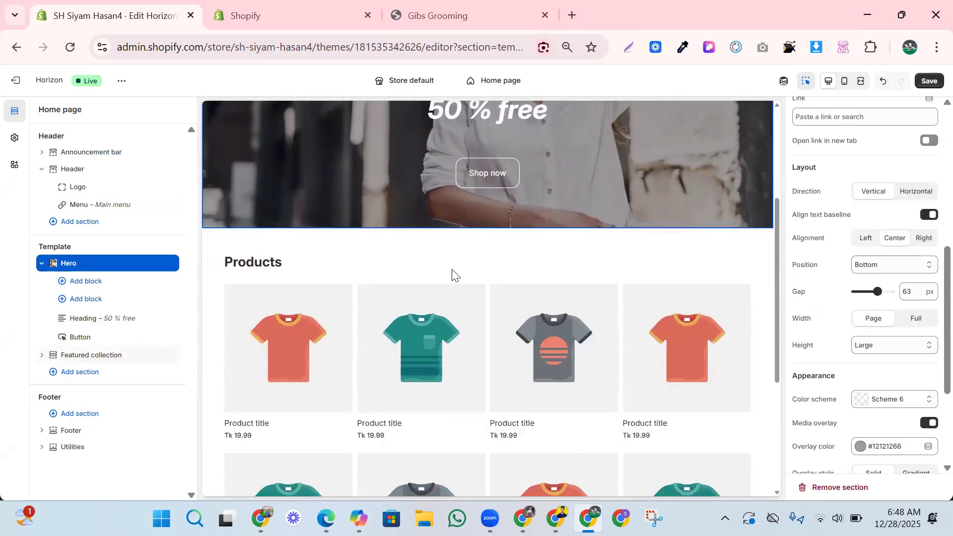
Inspect the Featured collection section and its product card image settings.
left_click(473, 259)
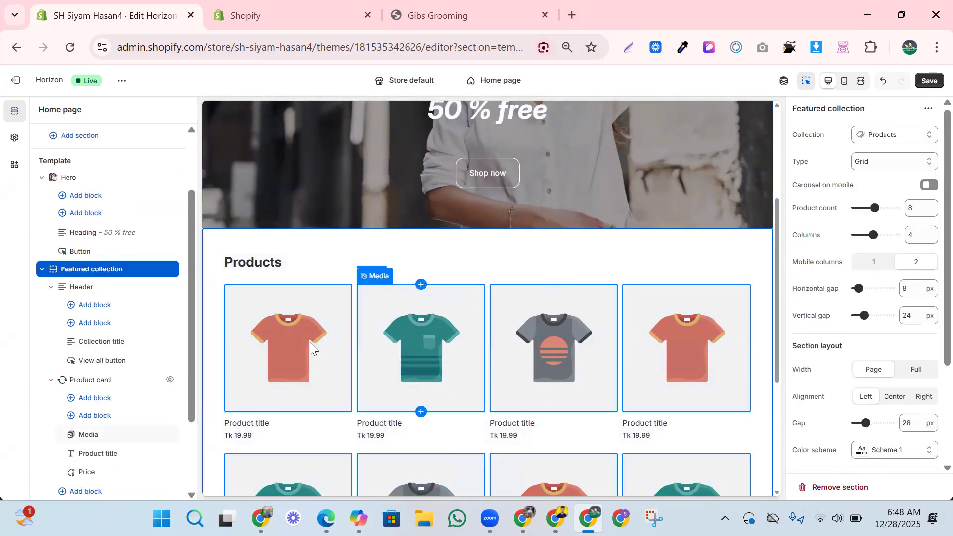
left_click(310, 343)
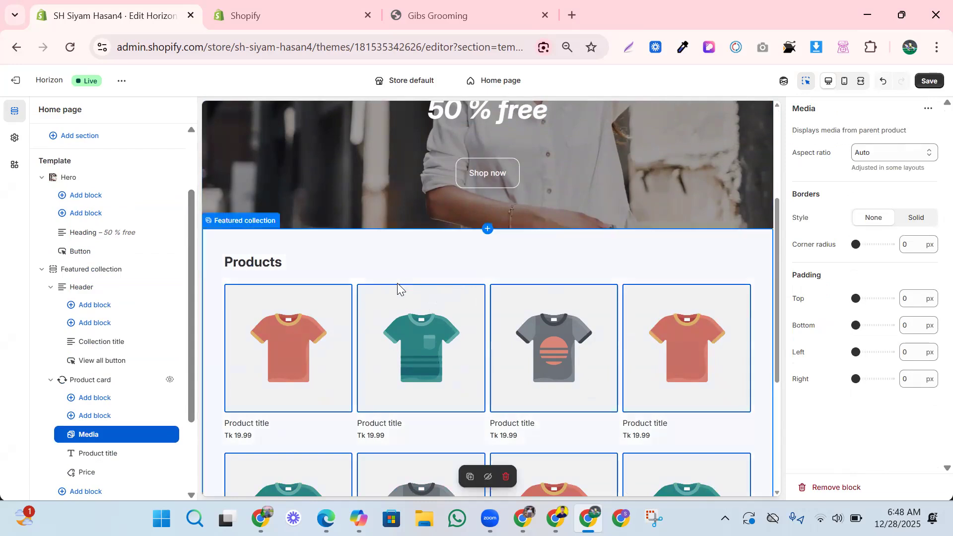
scroll(561, 354, "down", 3)
scroll(582, 351, "down", 1)
scroll(581, 352, "up", 1)
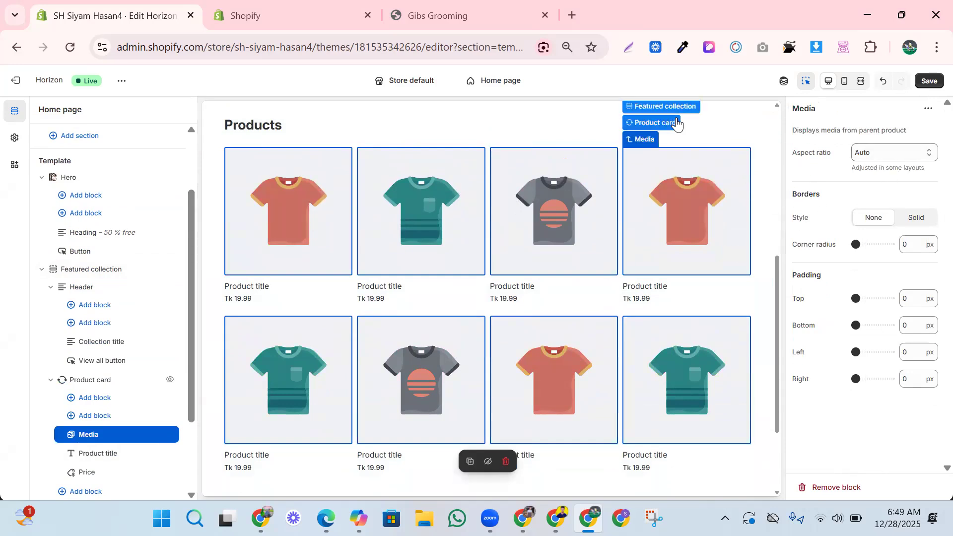
Select the whole Featured collection section and delete it.
left_click(719, 133)
scroll(643, 183, "up", 2)
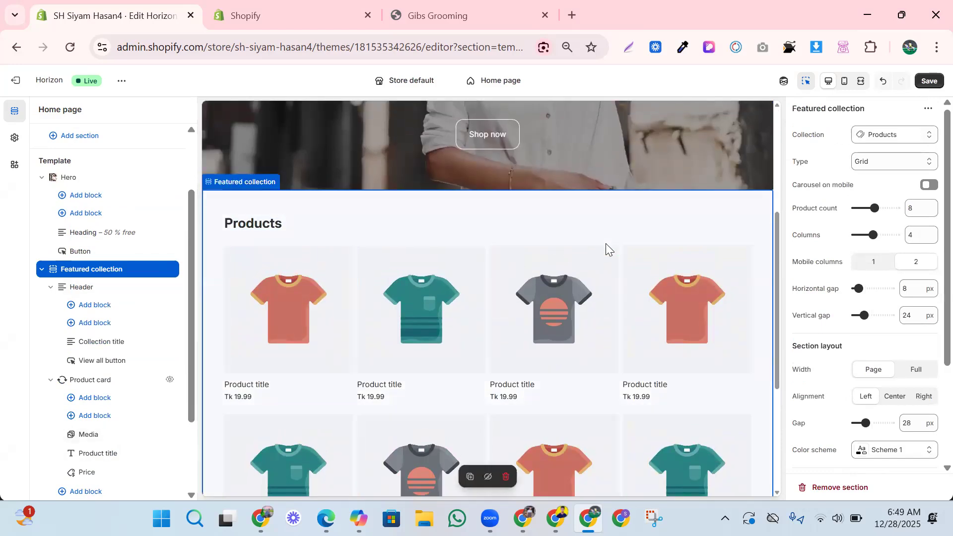
left_click(659, 224)
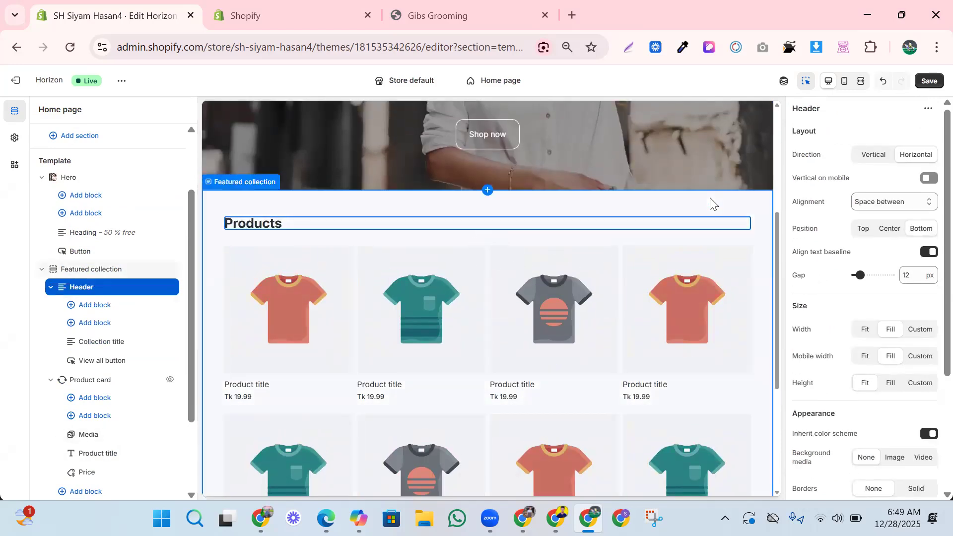
left_click(703, 202)
left_click(700, 205)
left_click(700, 205)
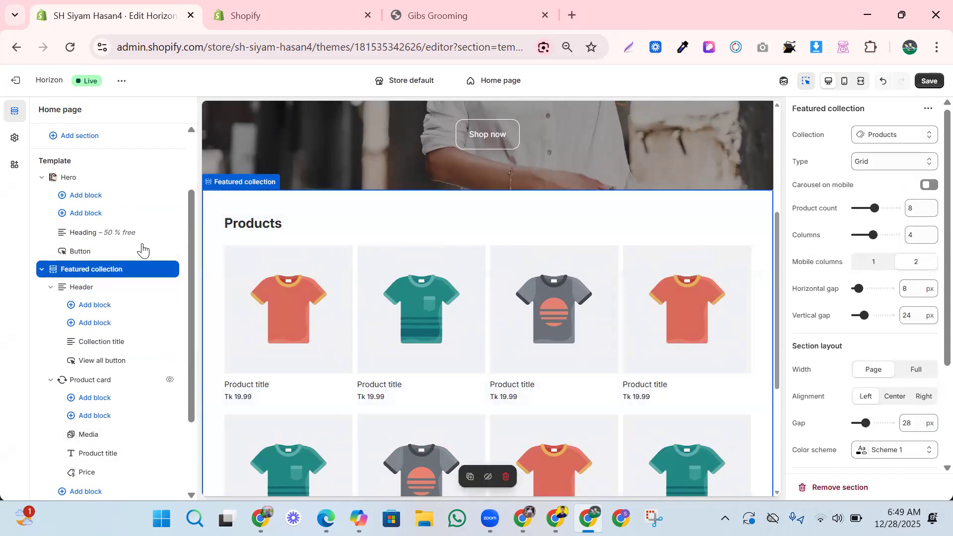
left_click(155, 269)
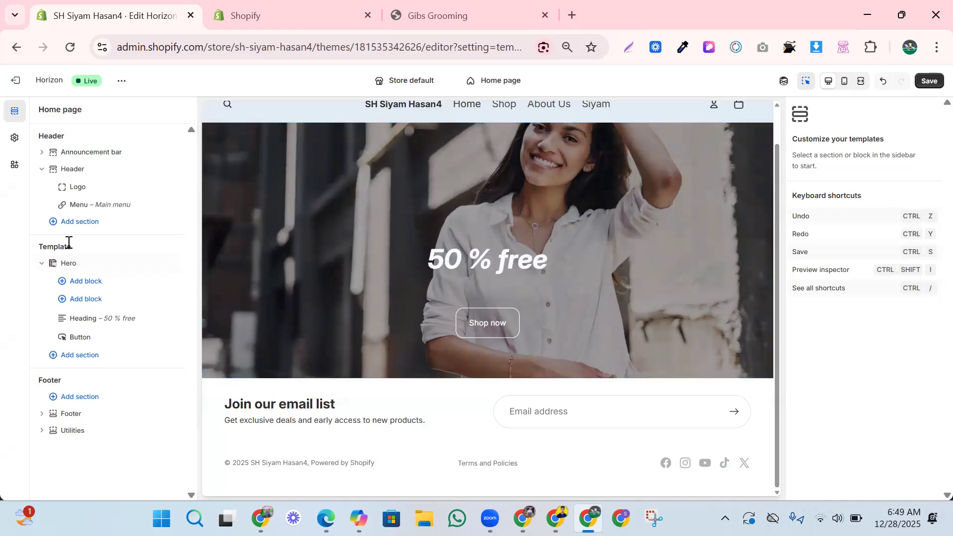
Browse the Add section picker's Apps and Sections lists, then close it without adding anything.
left_click(69, 223)
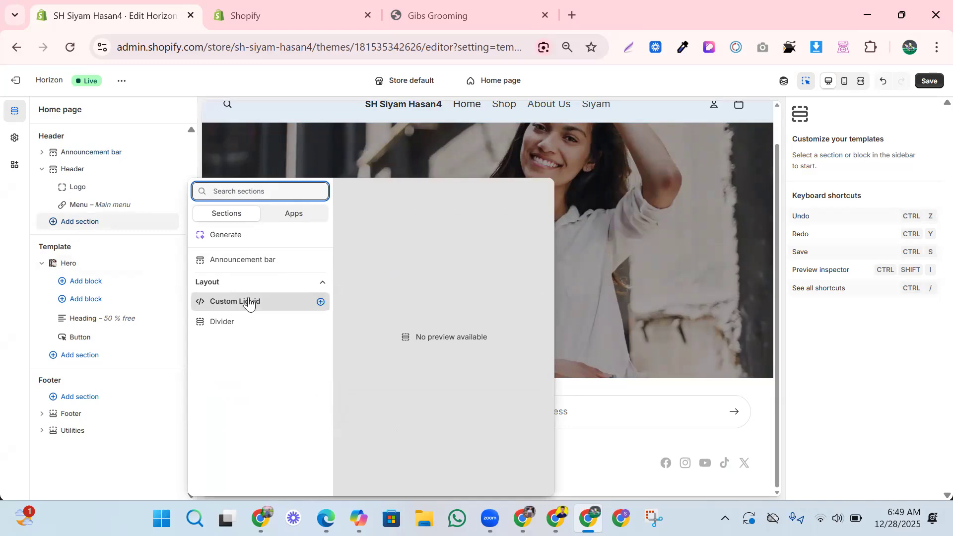
left_click(291, 214)
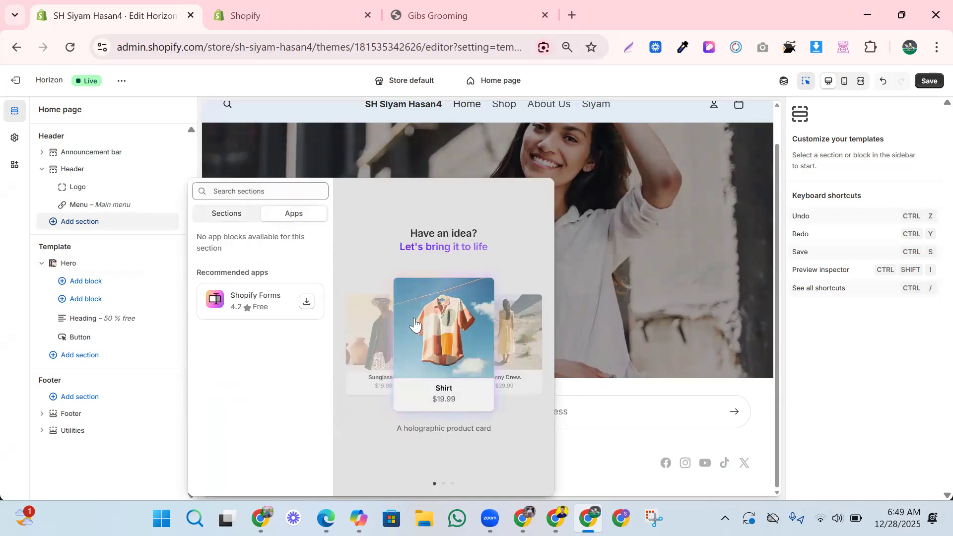
left_click(228, 217)
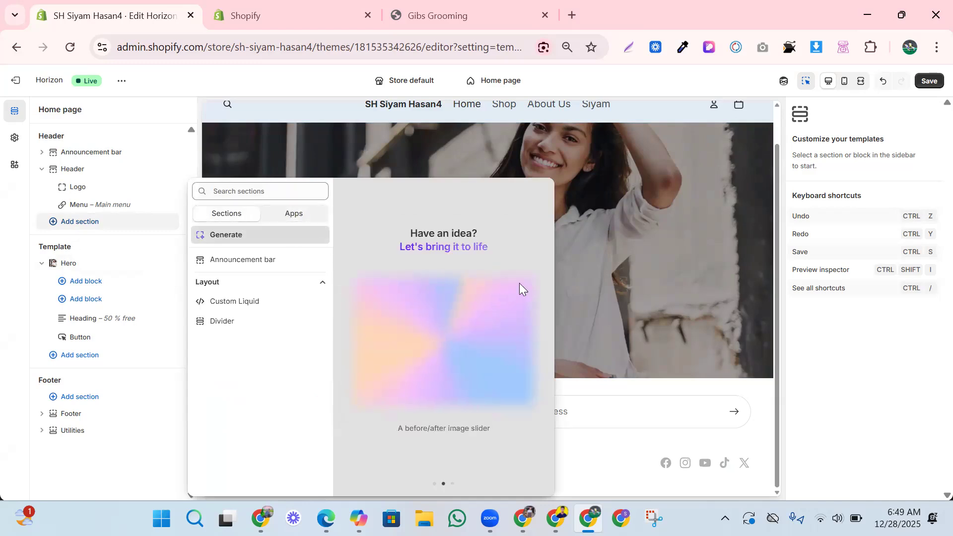
left_click(99, 246)
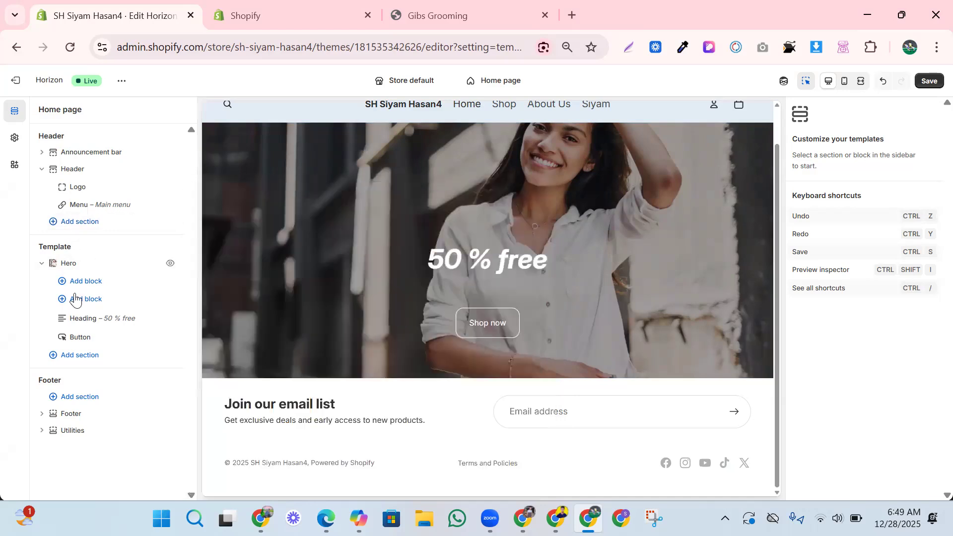
left_click(82, 363)
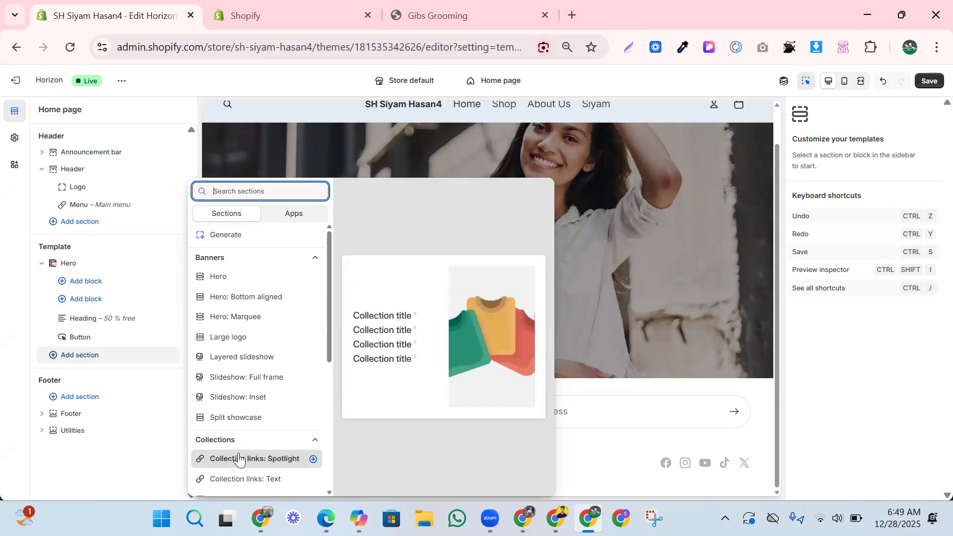
Add an Editorial: Jumbo text section below the hero and select its UP THE ANTE text.
scroll(238, 459, "down", 5)
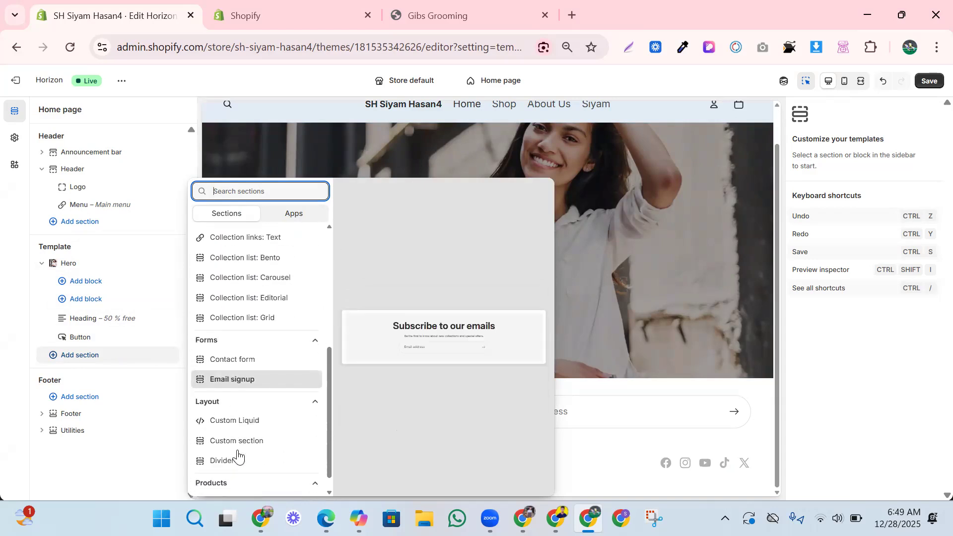
scroll(239, 459, "down", 1)
scroll(239, 459, "up", 4)
scroll(238, 456, "down", 3)
scroll(238, 454, "down", 5)
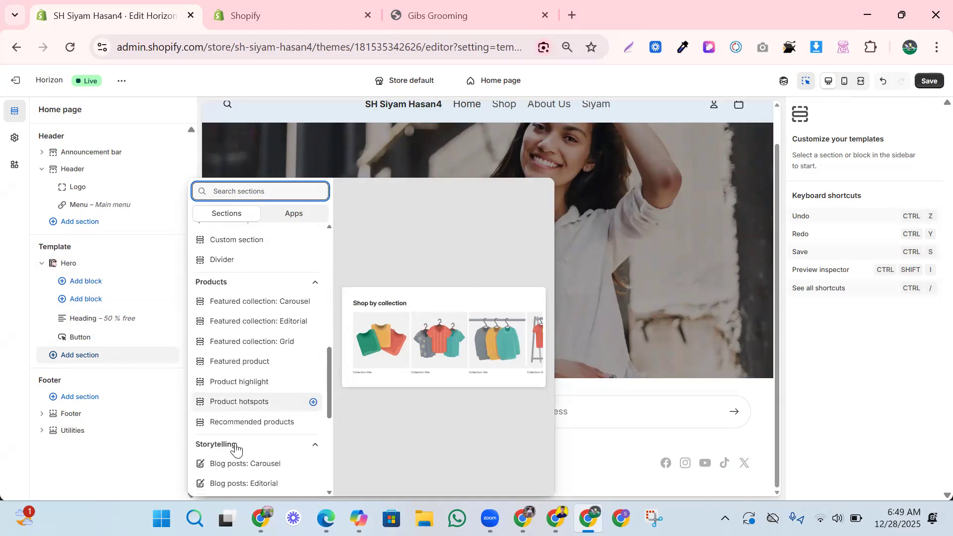
scroll(236, 448, "down", 5)
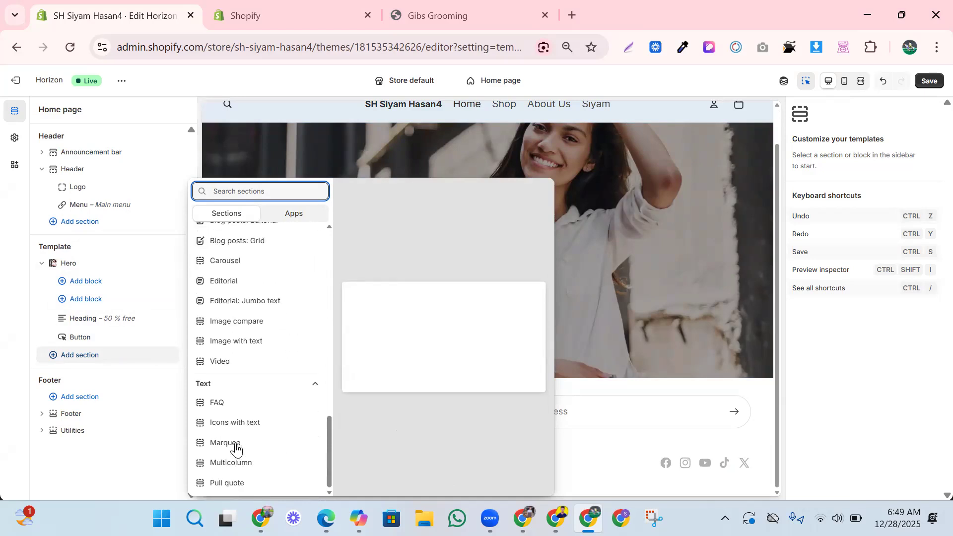
scroll(236, 449, "up", 12)
scroll(236, 449, "up", 2)
scroll(235, 449, "down", 2)
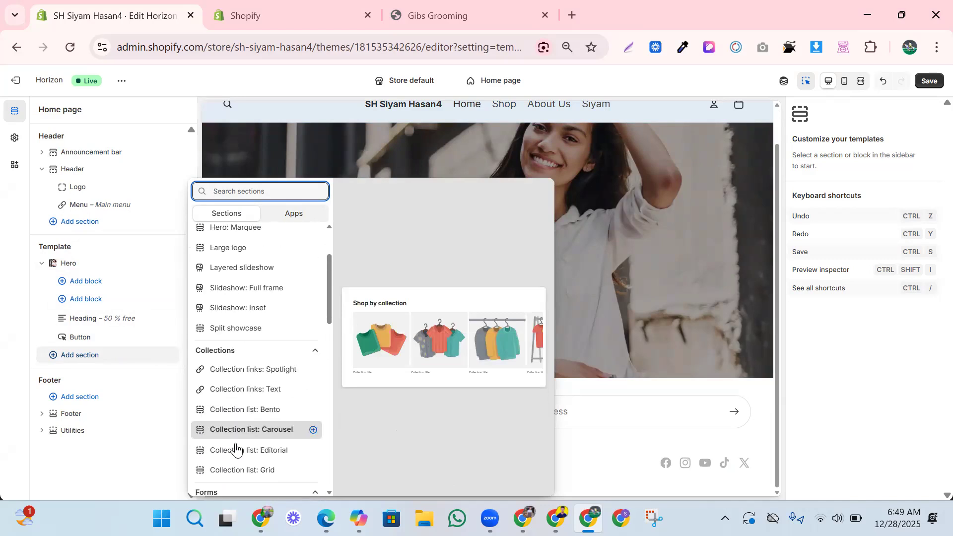
scroll(236, 449, "down", 6)
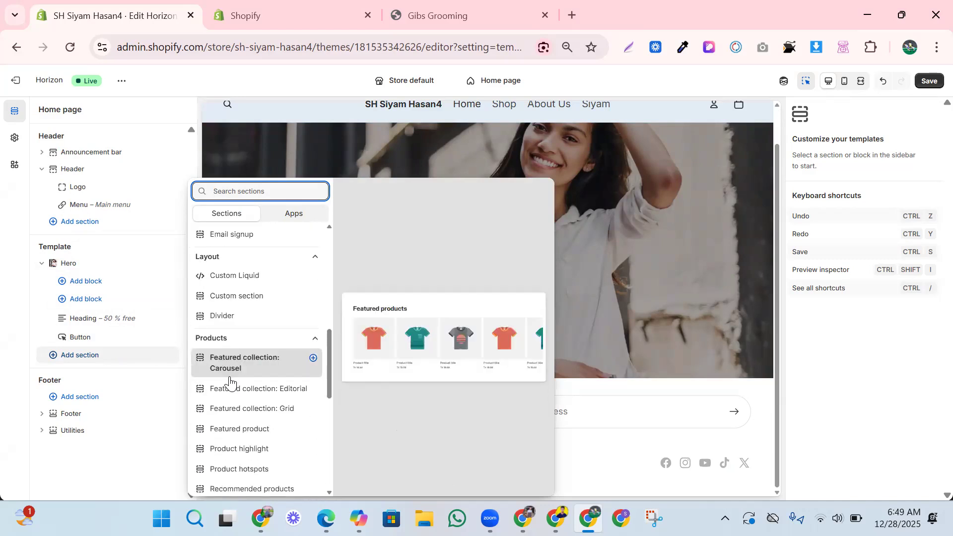
scroll(229, 381, "down", 4)
scroll(242, 337, "up", 2)
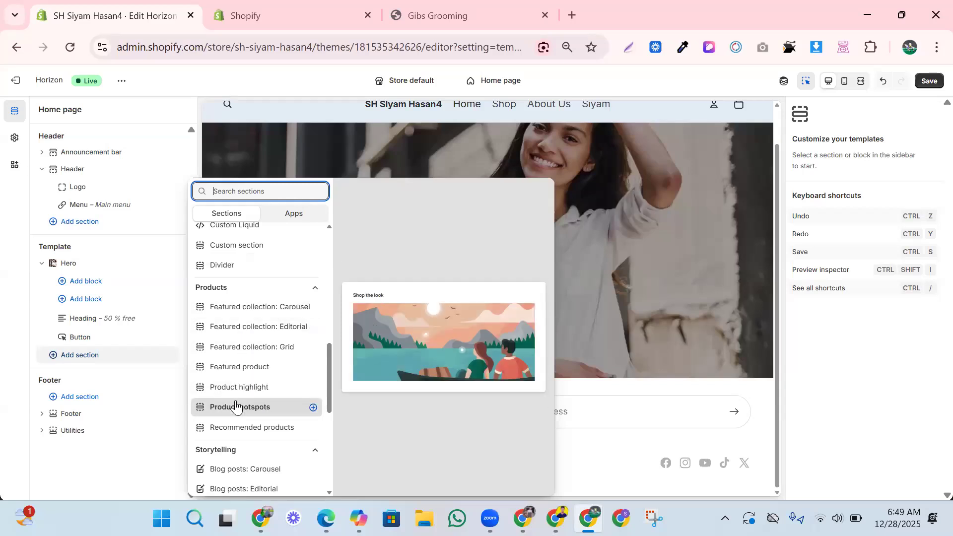
scroll(238, 405, "down", 1)
scroll(237, 407, "down", 3)
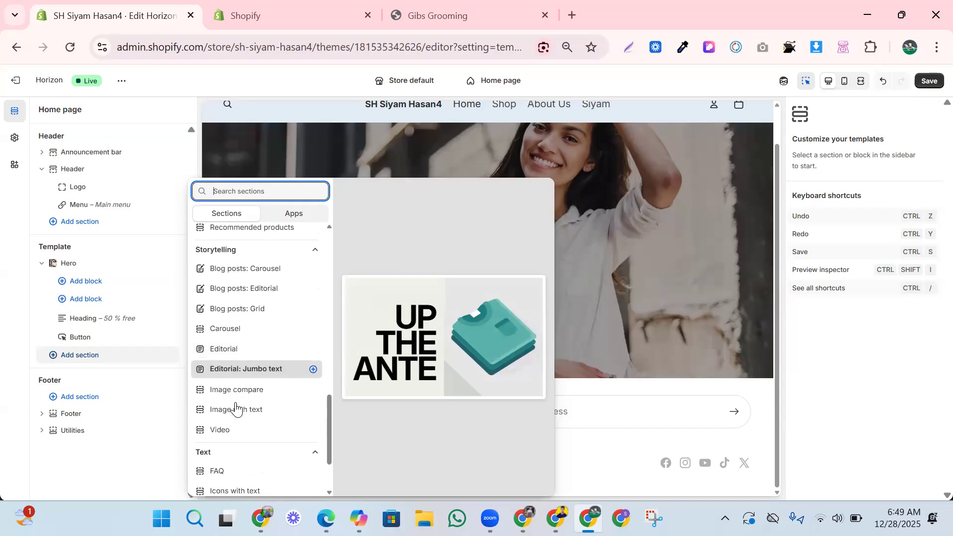
left_click(235, 377)
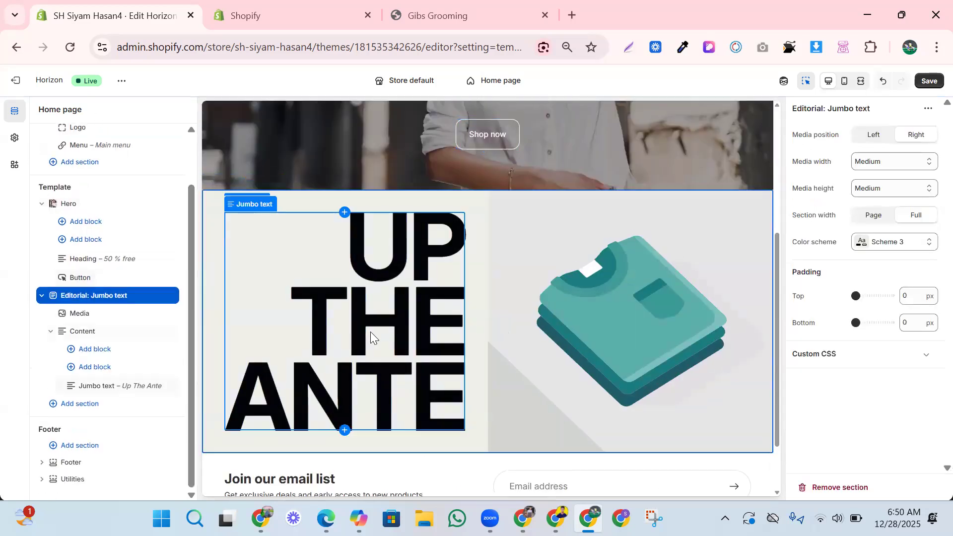
left_click(369, 332)
Replace the teal shirt image with photo IMG-20250818-WA0116 uploaded from OneDrive.
left_click(670, 321)
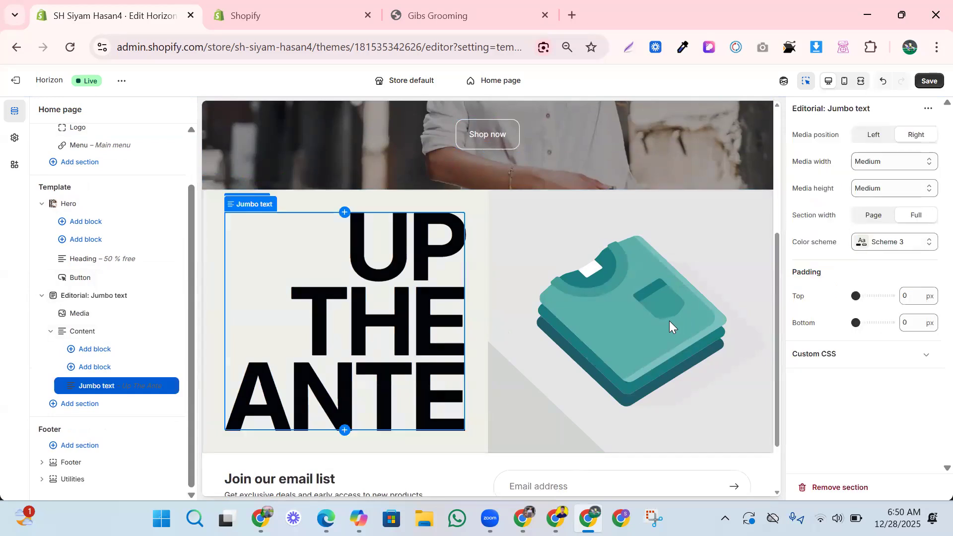
left_click(670, 320)
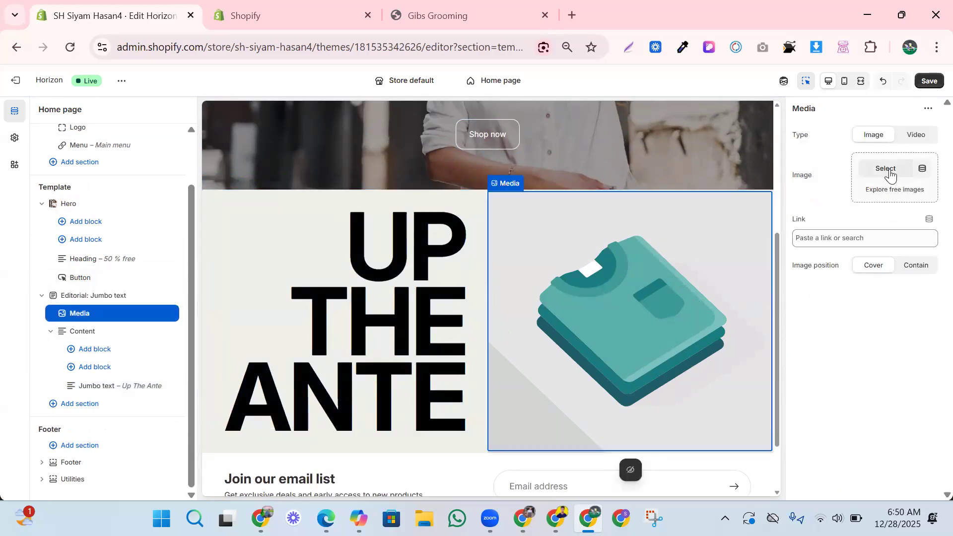
left_click(886, 169)
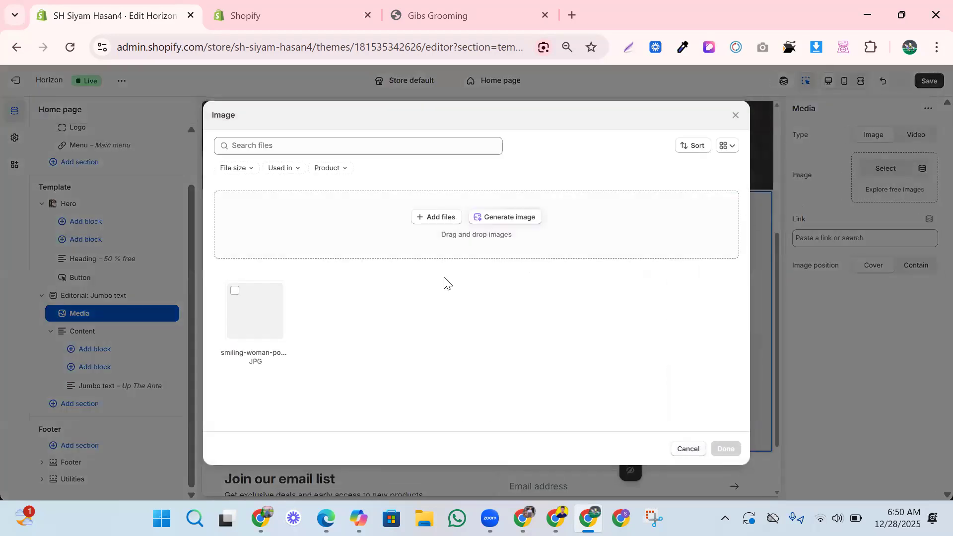
left_click(433, 218)
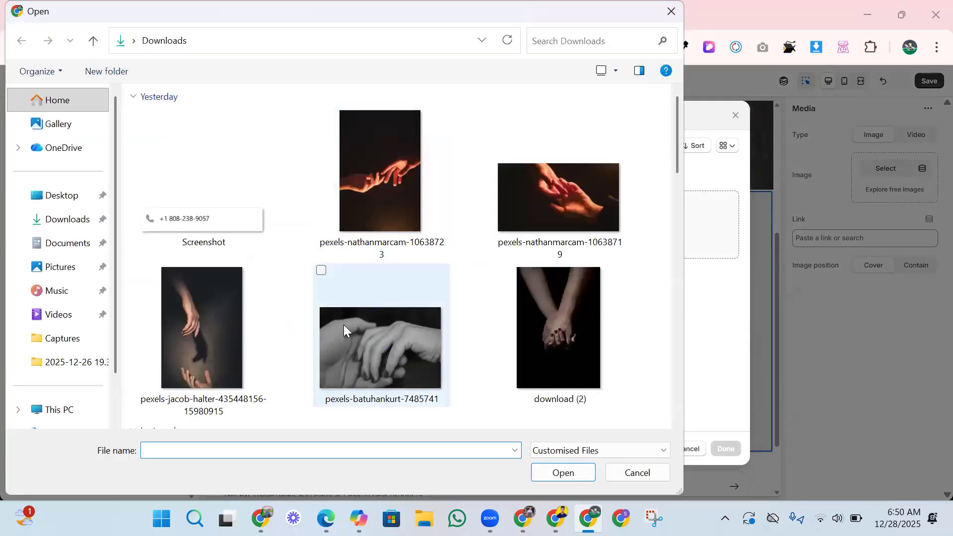
scroll(338, 321, "down", 15)
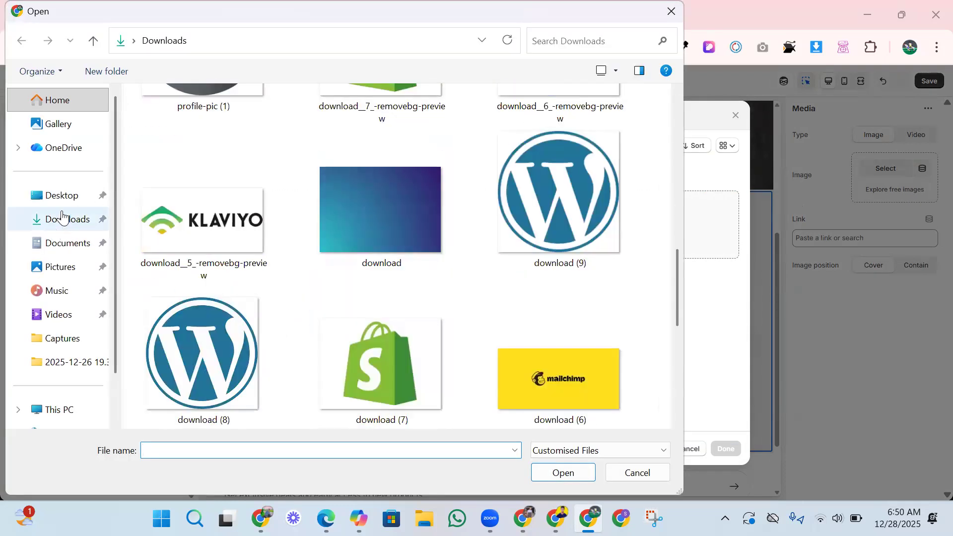
left_click(67, 149)
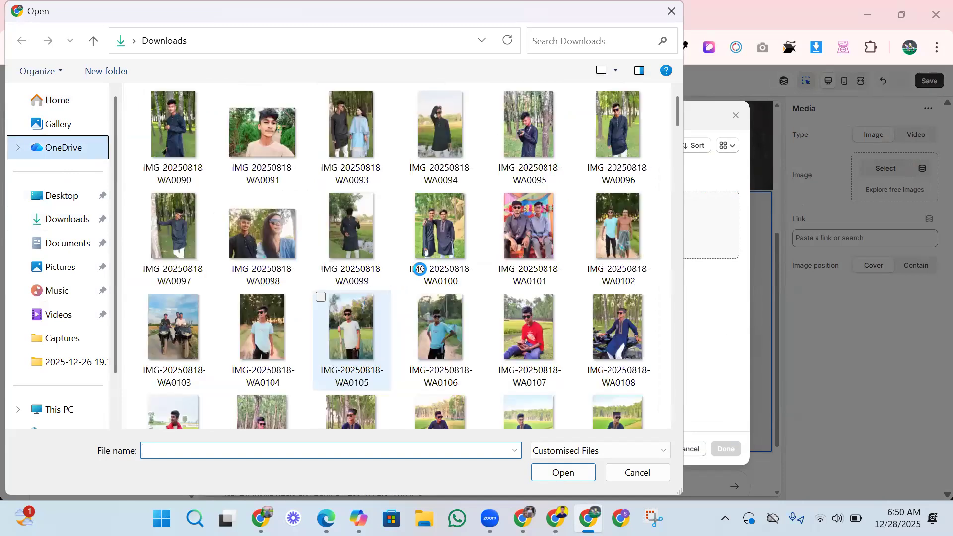
scroll(419, 268, "down", 6)
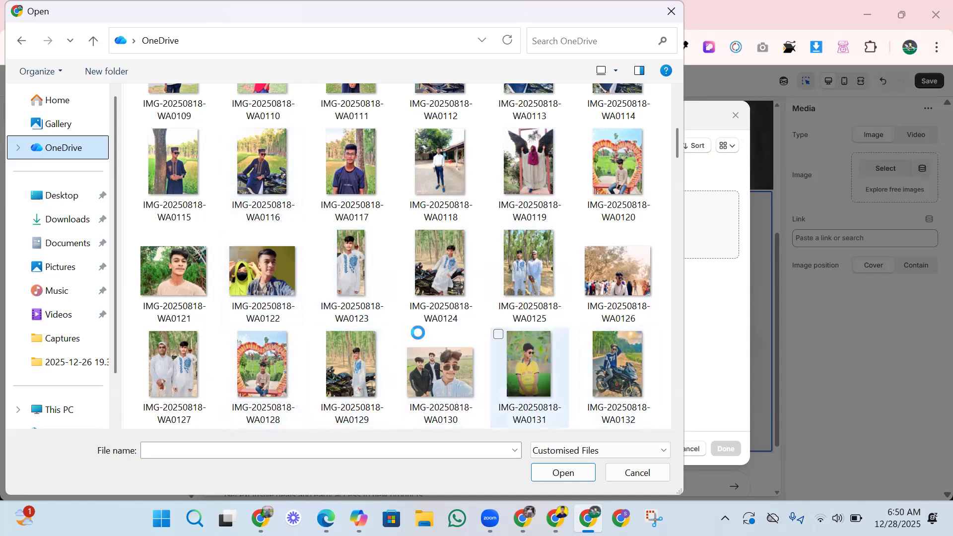
left_click(229, 129)
left_click(563, 472)
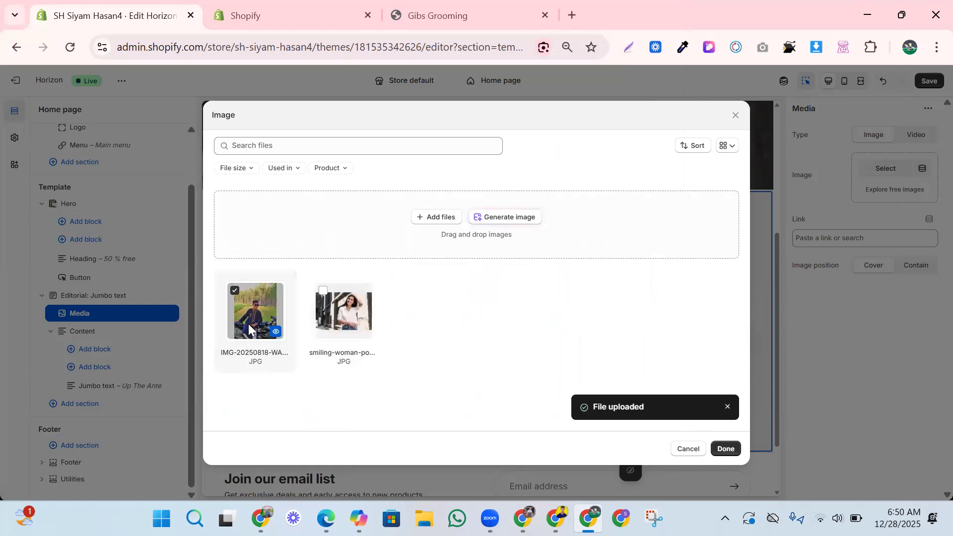
left_click(723, 449)
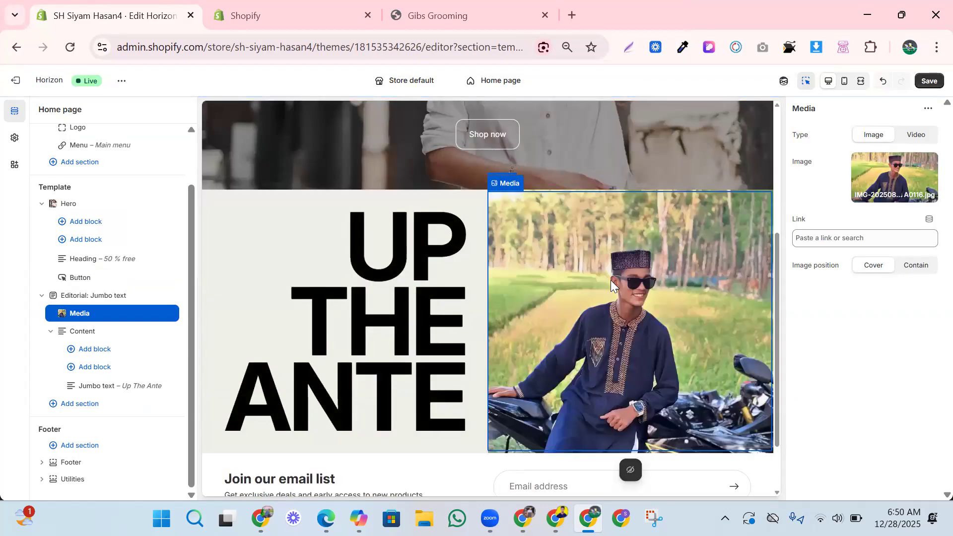
Clear the UP THE ANTE wording from the Jumbo text block and open a new browser tab.
left_click(394, 286)
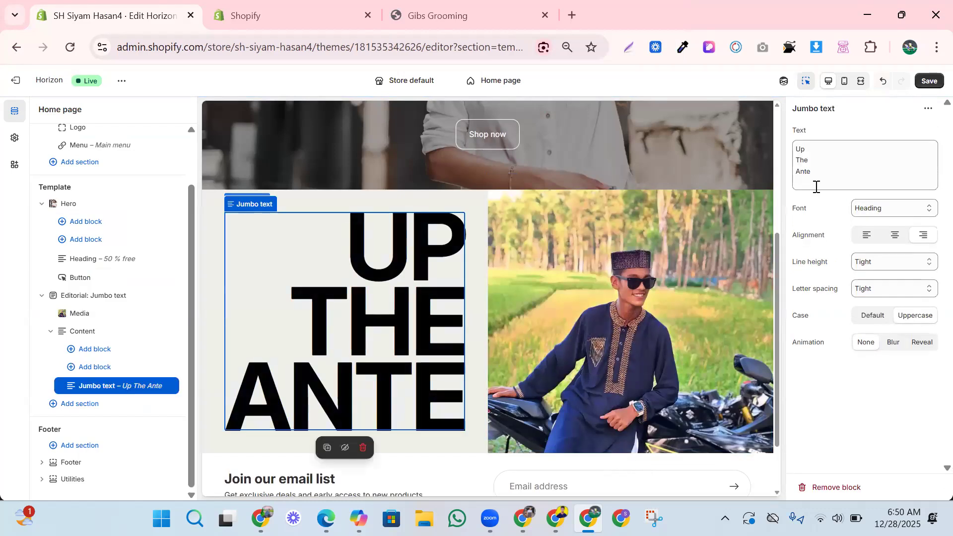
left_click_drag(798, 146, 827, 181)
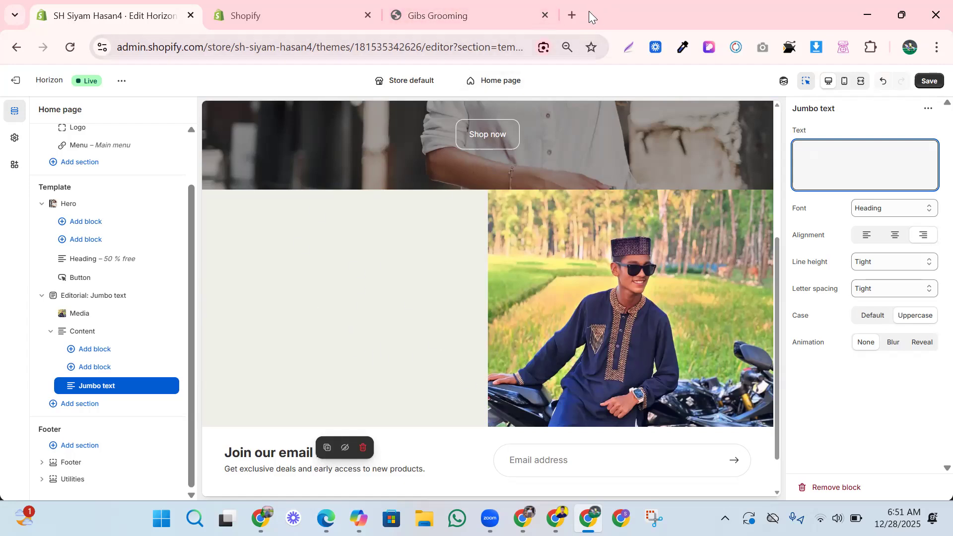
left_click(576, 16)
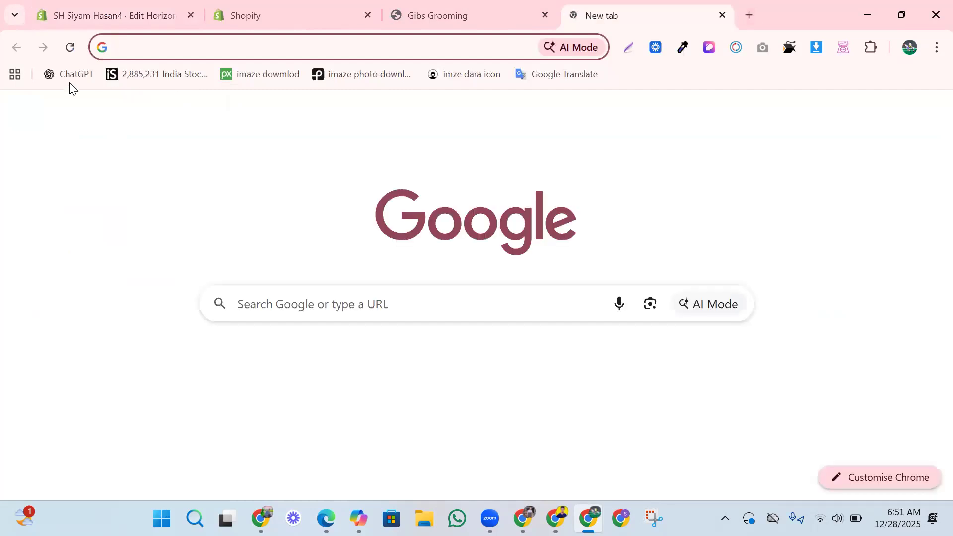
Ask ChatGPT for panjabi website text with 'amar akta panjabi niye website crate korteci akn amke'.
left_click(66, 75)
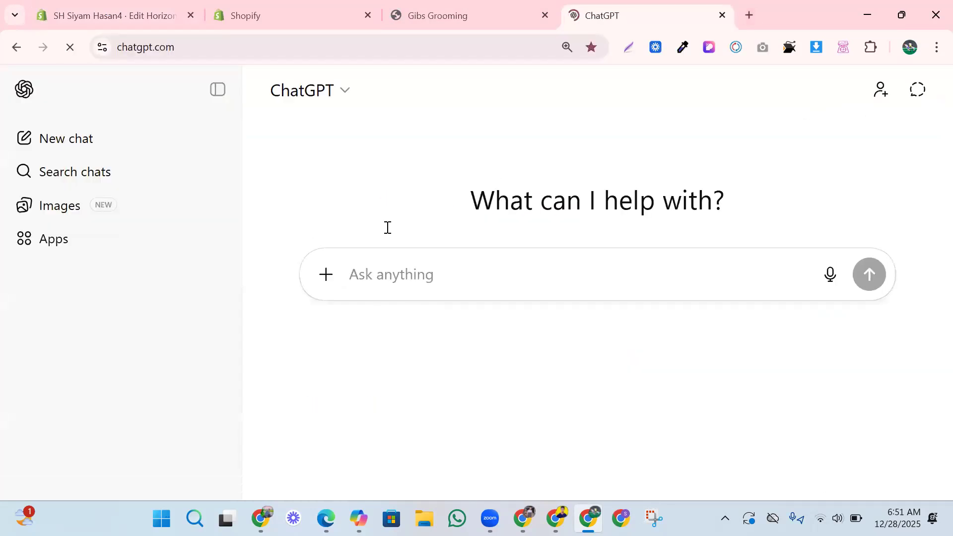
type("i am")
key("BackSpace")
key("BackSpace")
key("BackSpace")
key("BackSpace")
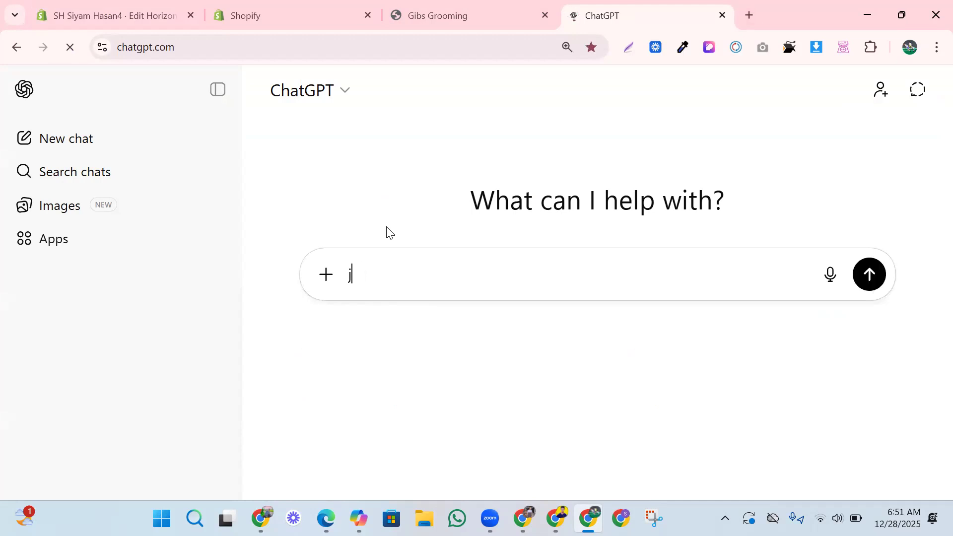
type("amar")
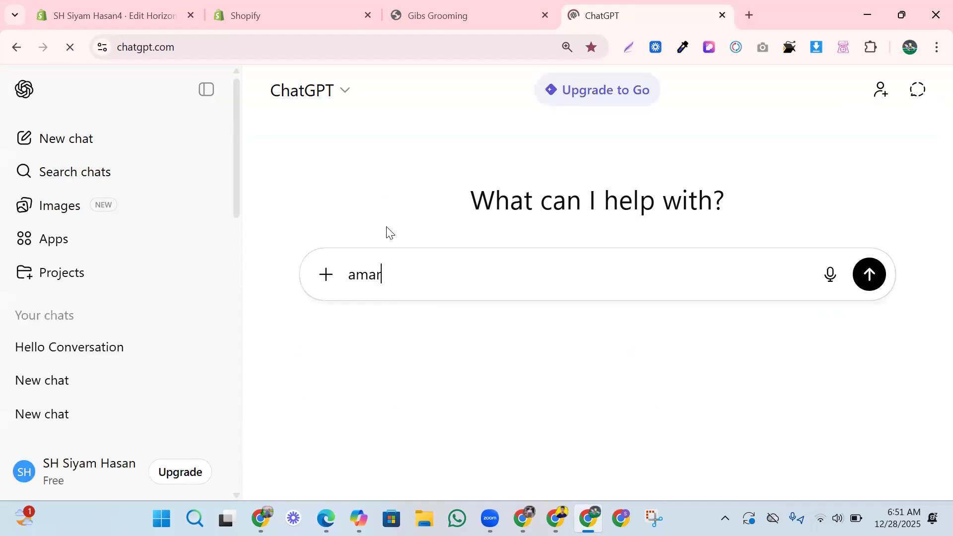
type(" akta panj")
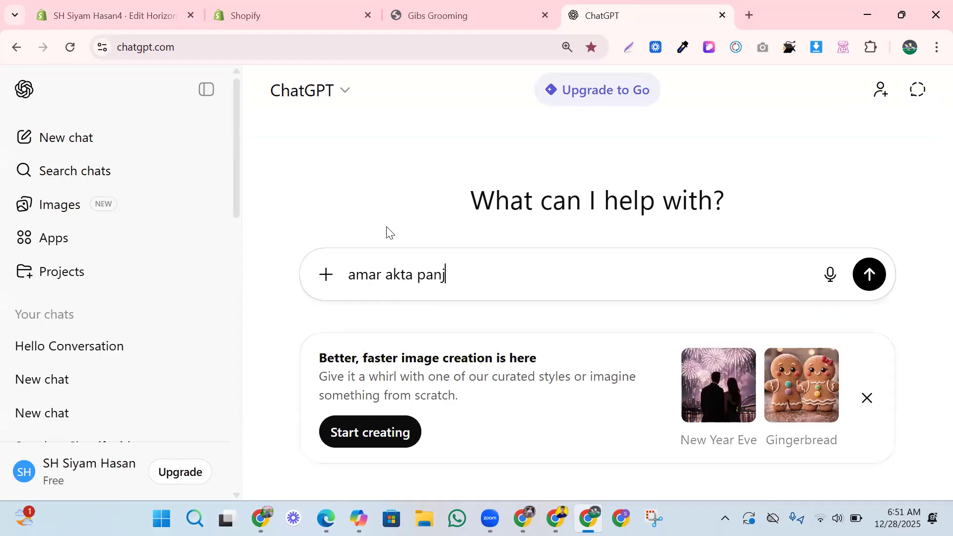
type("abi niye websi")
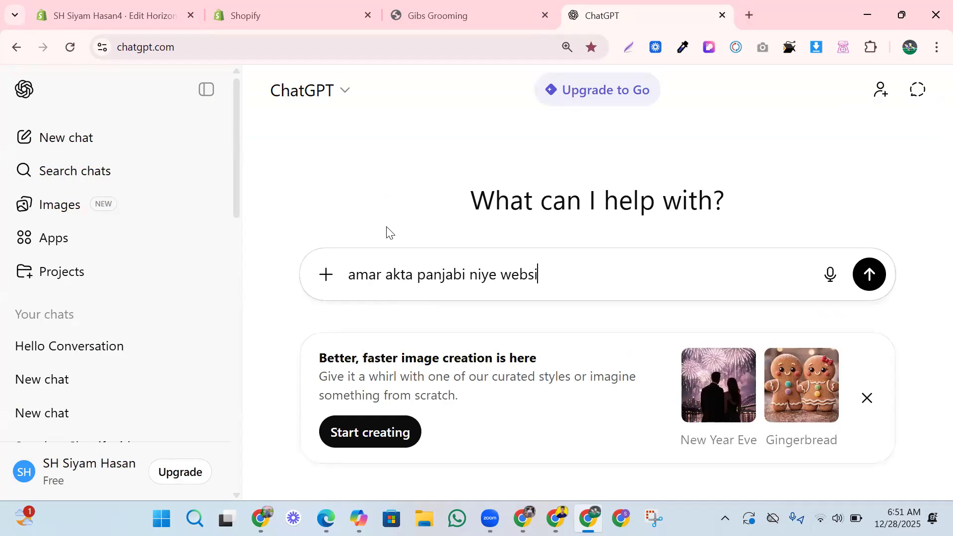
type("te crate korteci")
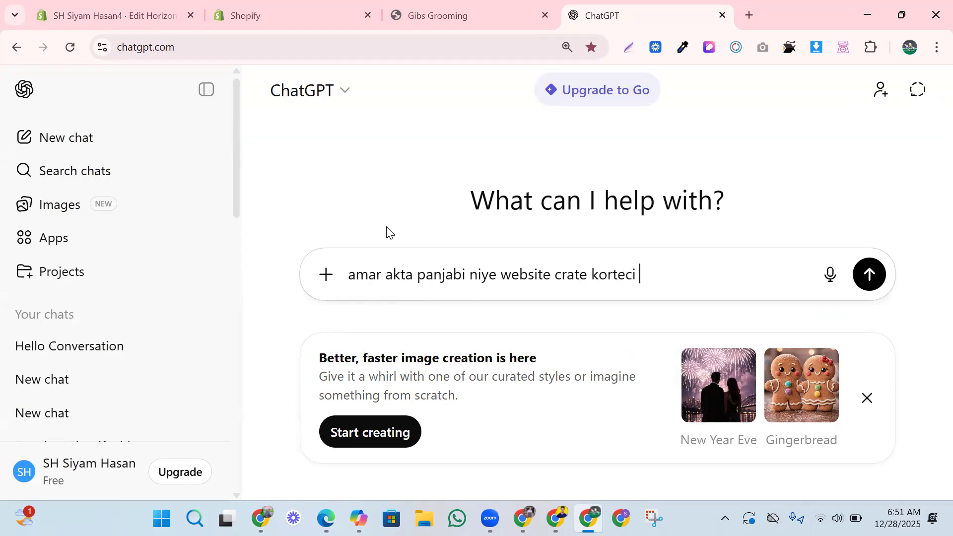
type(" akn amke kicu text dao")
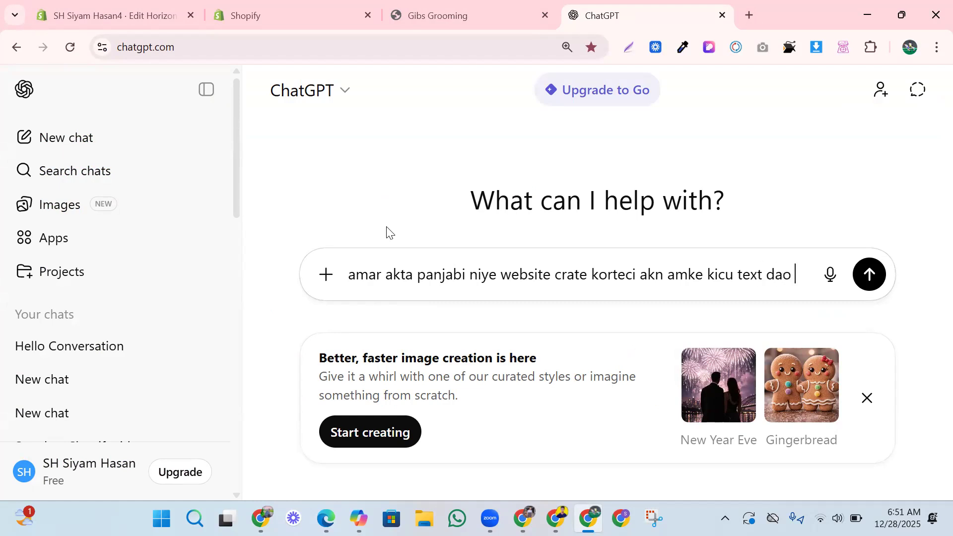
key("Return")
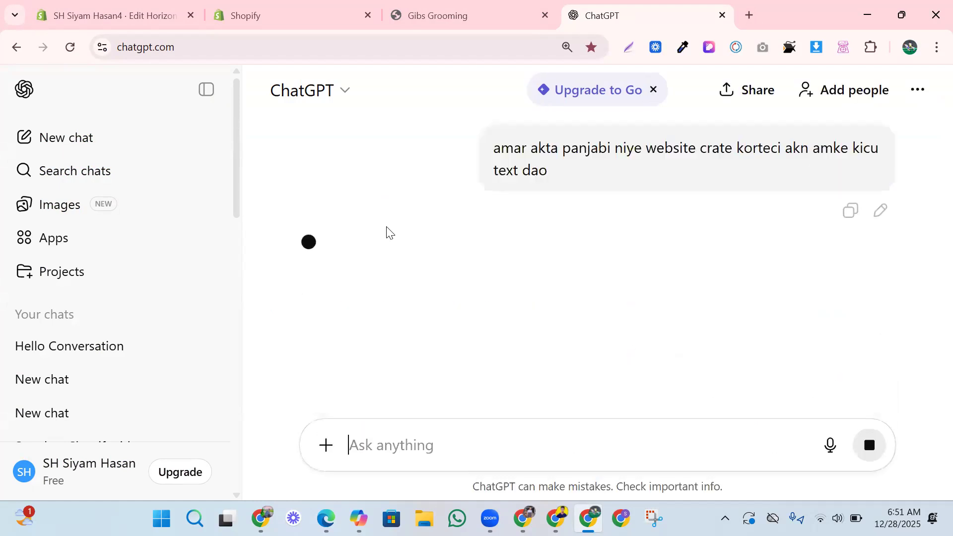
Request the copy in English and select the English short description.
type("eng")
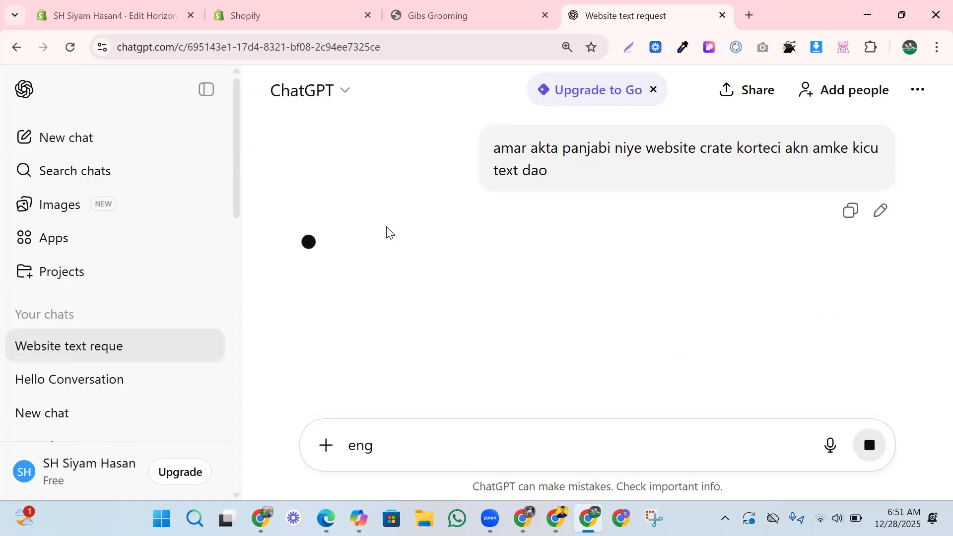
type("lisha a")
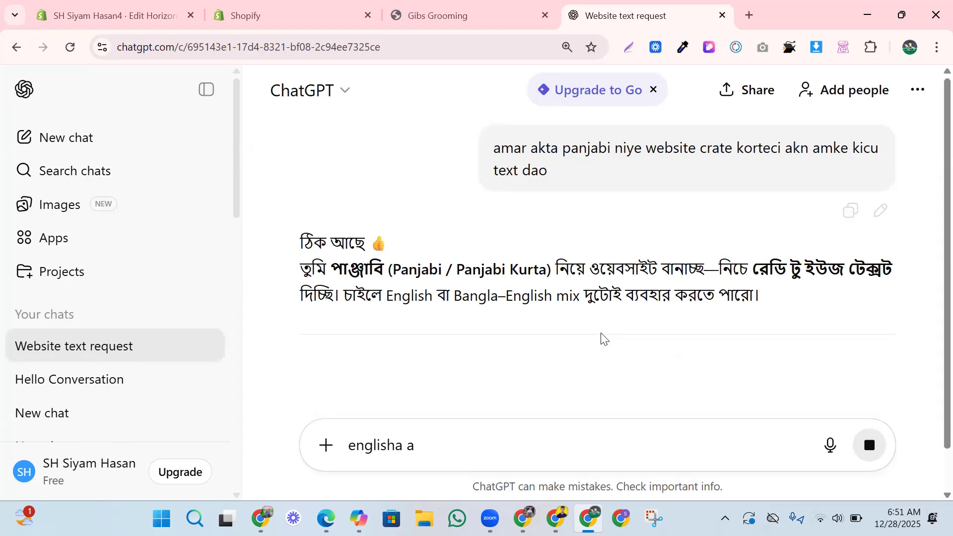
scroll(400, 355, "down", 4)
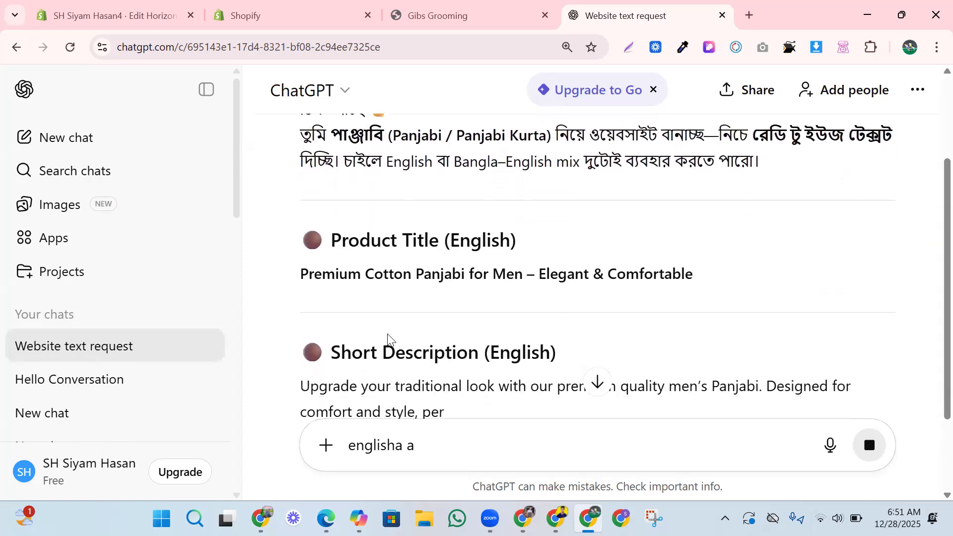
scroll(387, 298, "down", 1)
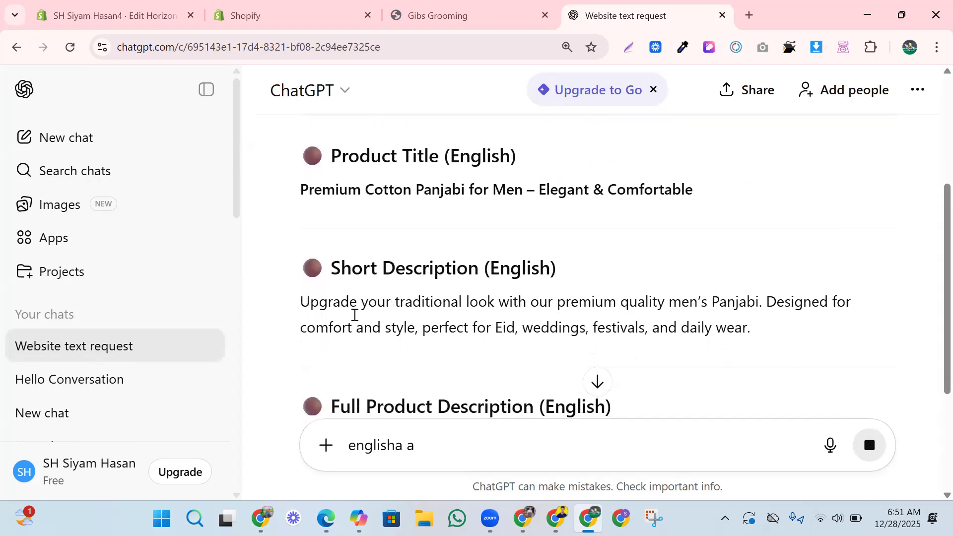
left_click_drag(298, 302, 749, 330)
key("ctrl+c")
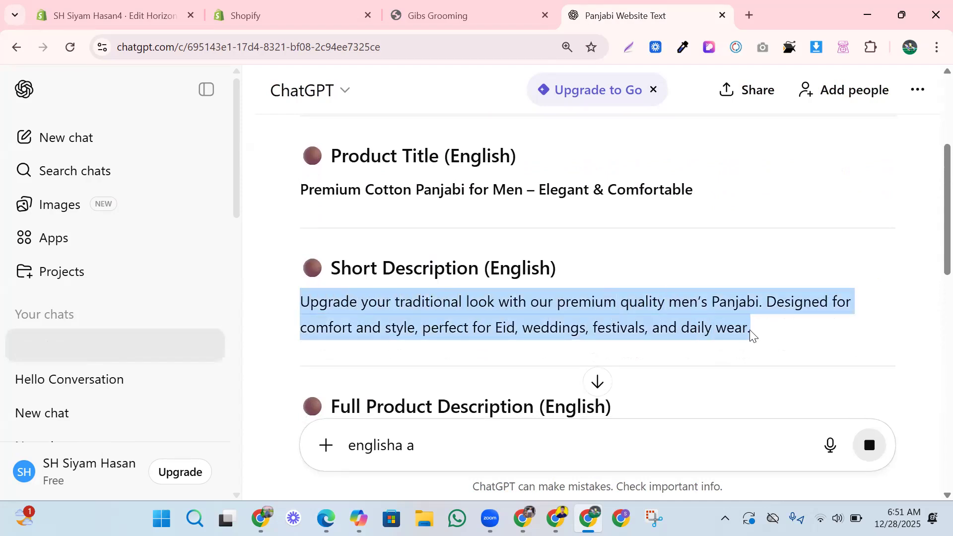
left_click(302, 11)
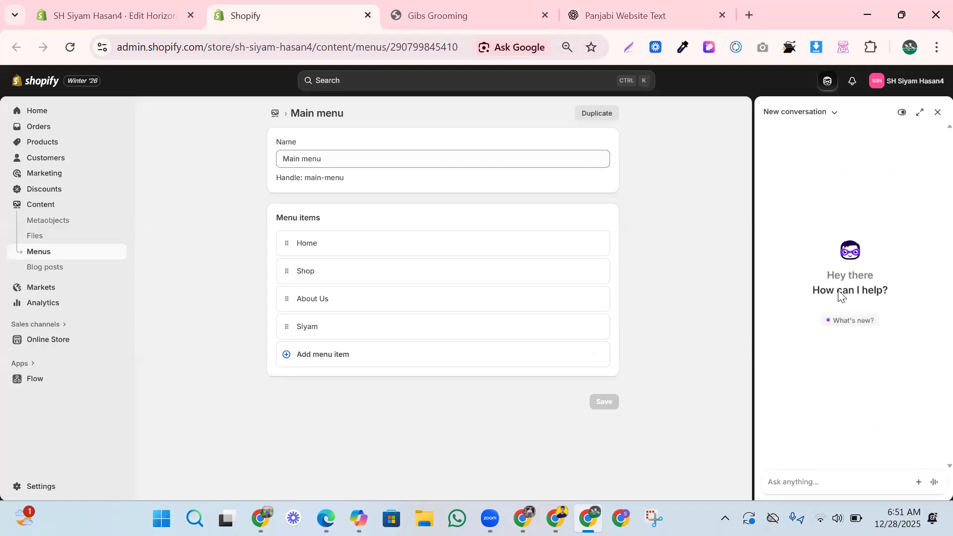
Make the Jumbo text read 'panjabi', discarding the pasted ChatGPT description.
left_click(437, 14)
left_click(149, 15)
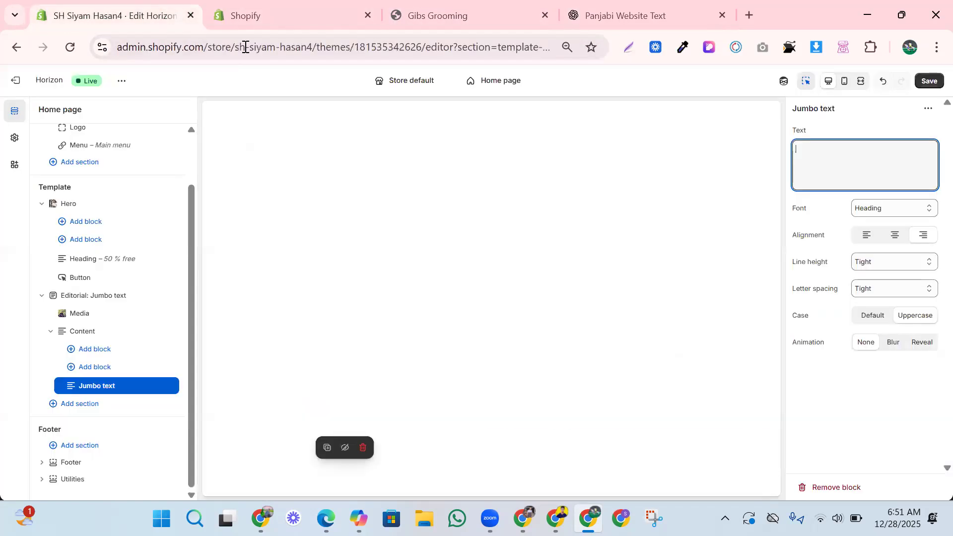
key("ctrl+v")
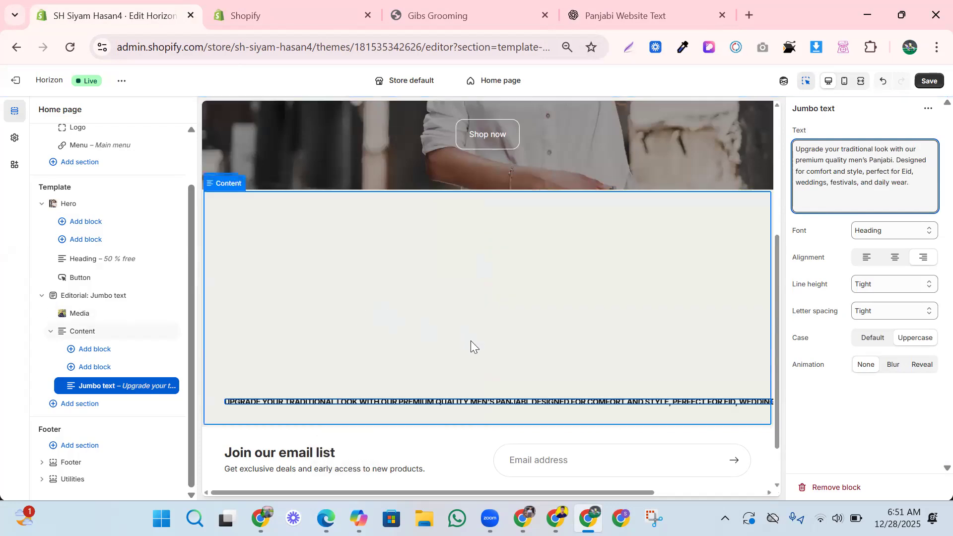
triple_click(836, 174)
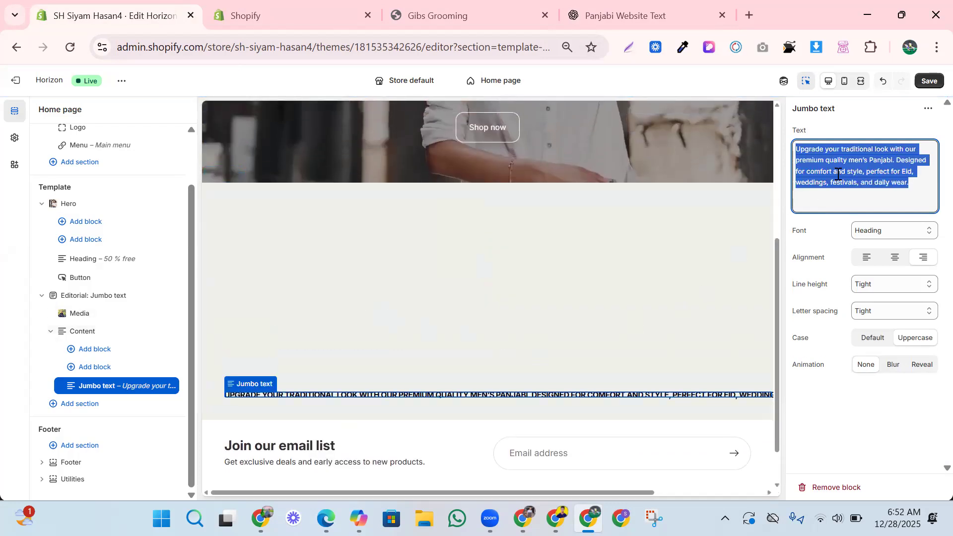
key("BackSpace")
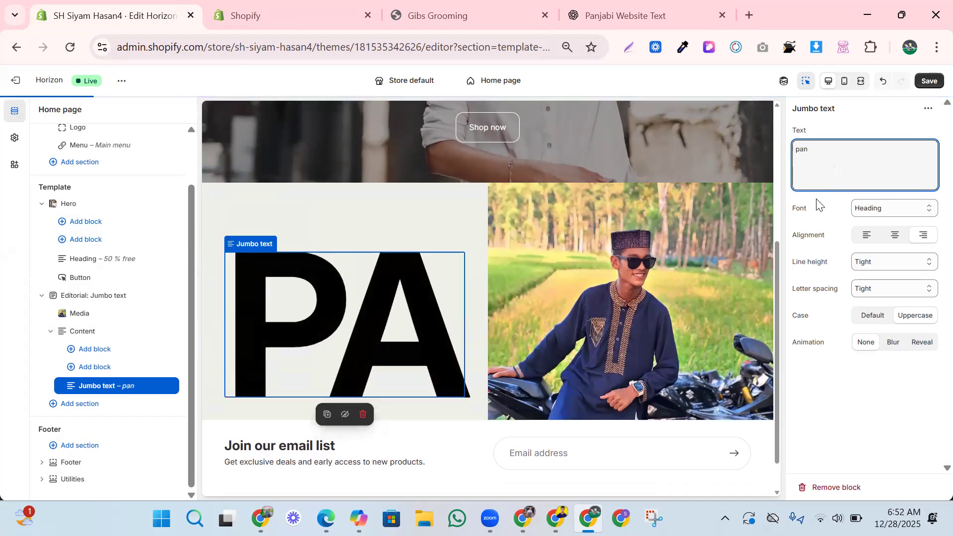
type("jabi")
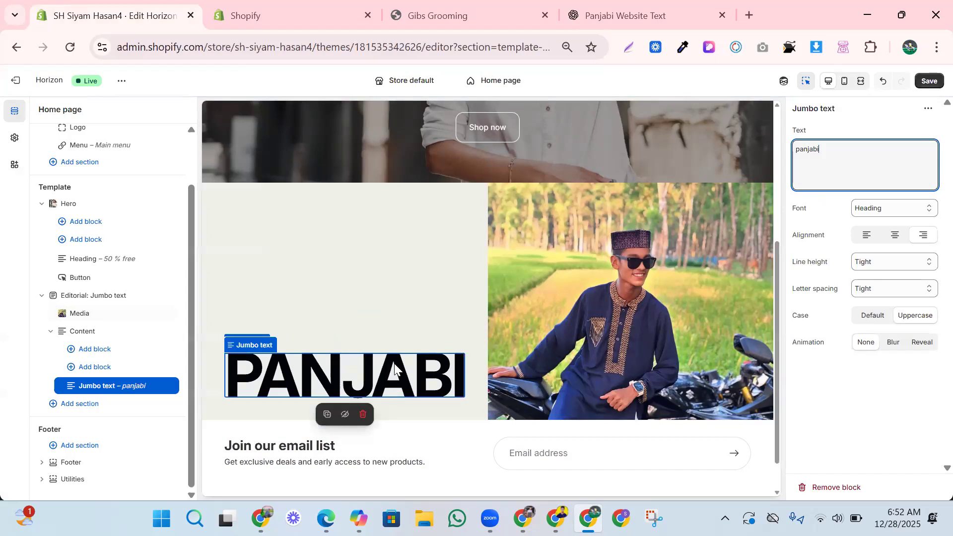
left_click(398, 285)
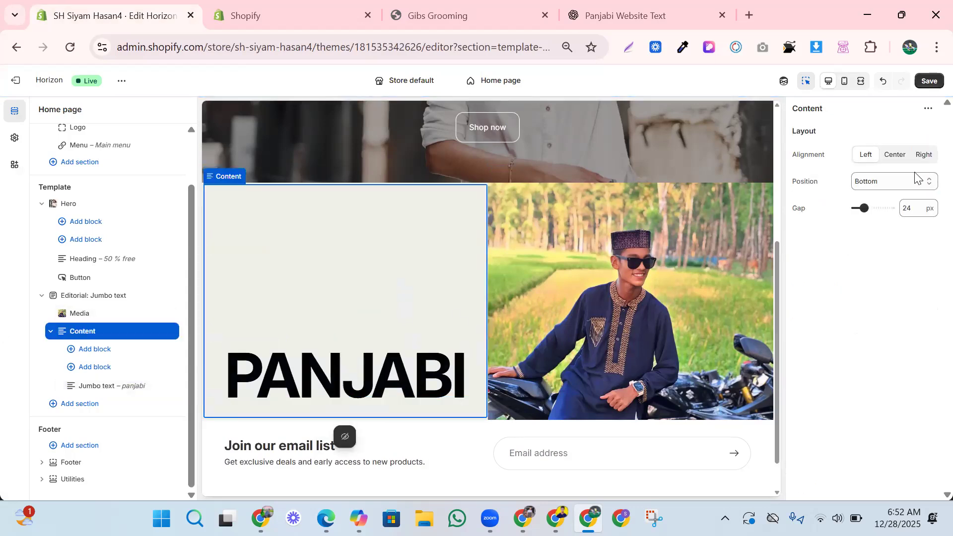
Set the content's vertical position to Center and its gap to 33 px.
left_click(887, 182)
left_click(875, 218)
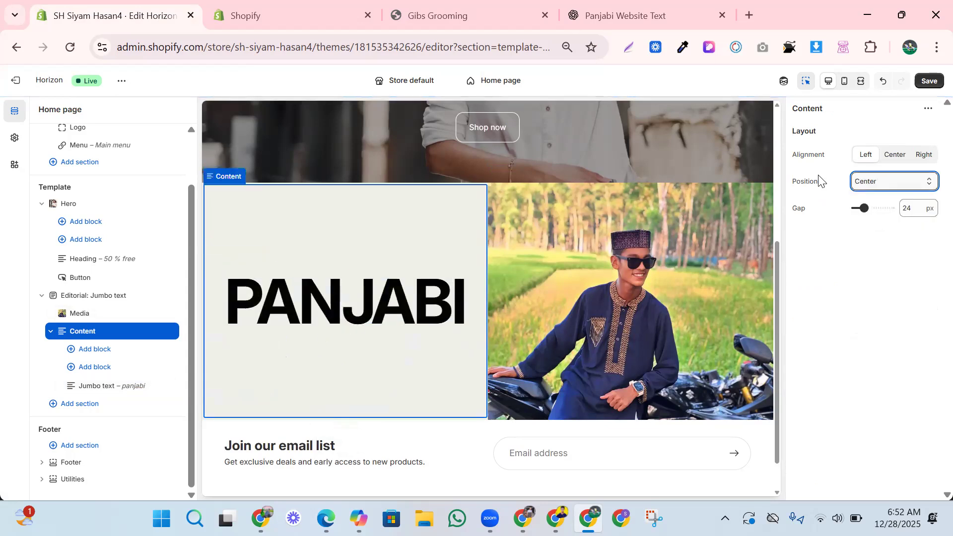
left_click(867, 182)
left_click(874, 200)
left_click(859, 182)
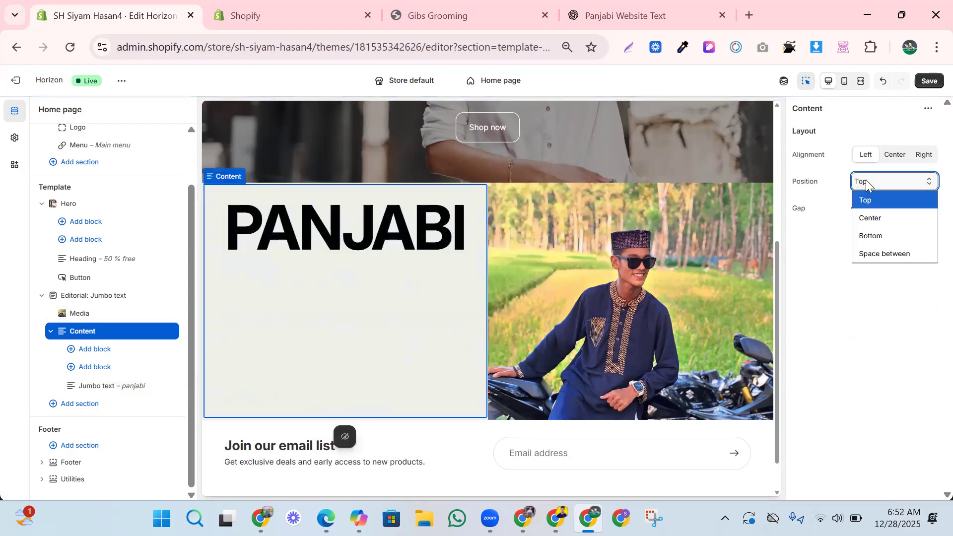
left_click(868, 219)
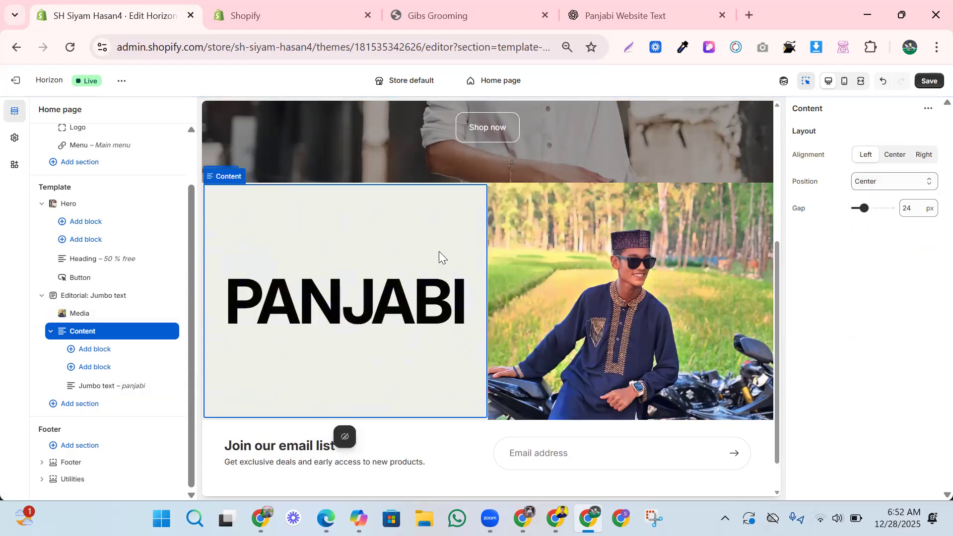
mouse_move(868, 211)
left_mouse_down()
mouse_move(884, 205)
mouse_move(867, 206)
left_mouse_up()
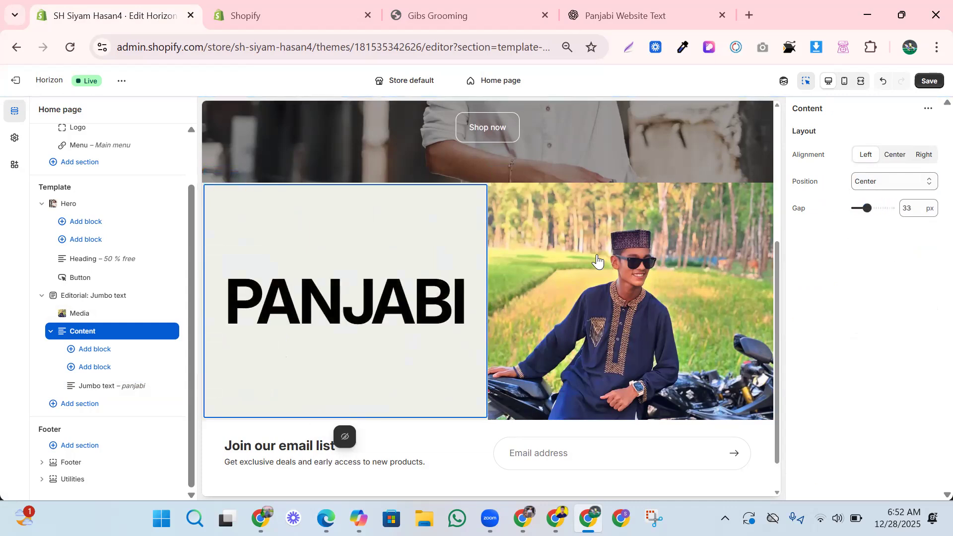
Center-align the PANJABI jumbo text.
left_click(504, 298)
left_click(453, 415)
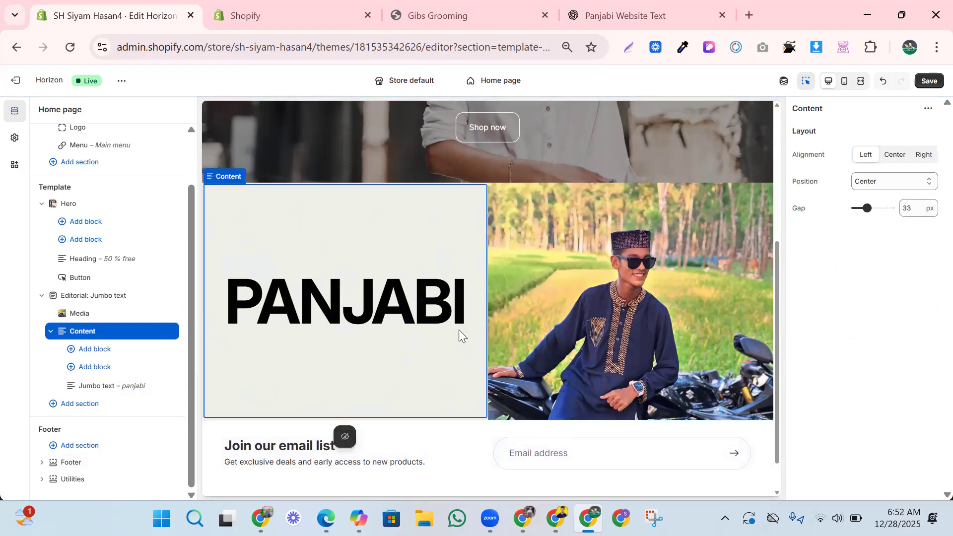
left_click(426, 304)
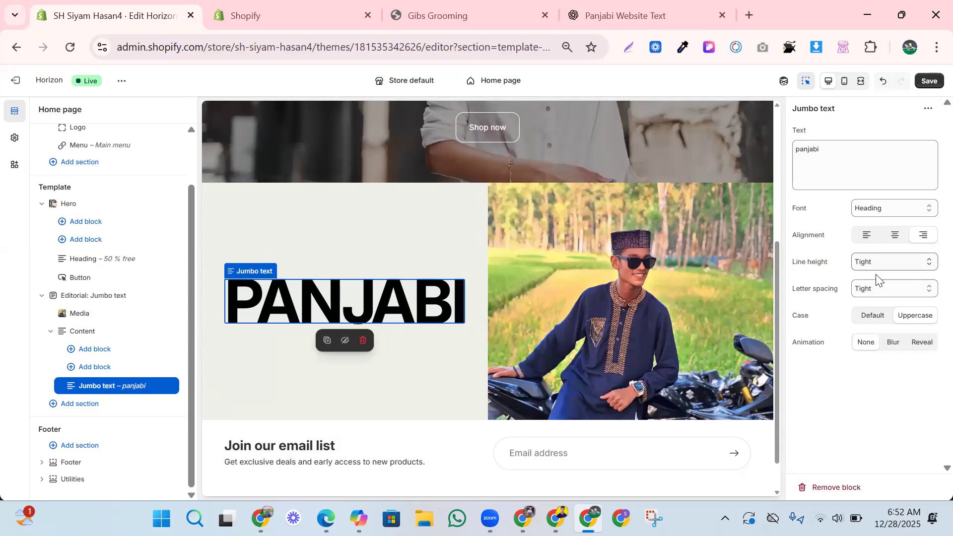
left_click(897, 237)
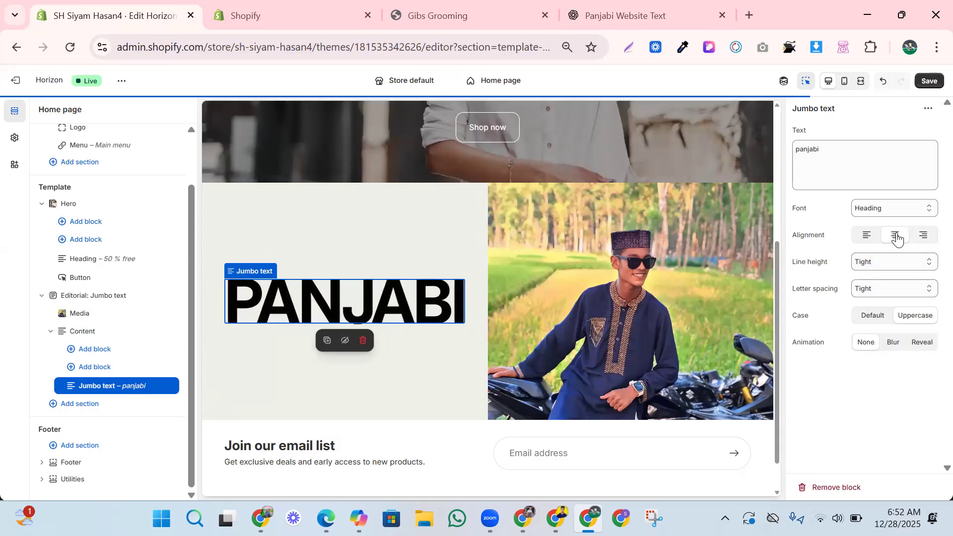
left_click(864, 237)
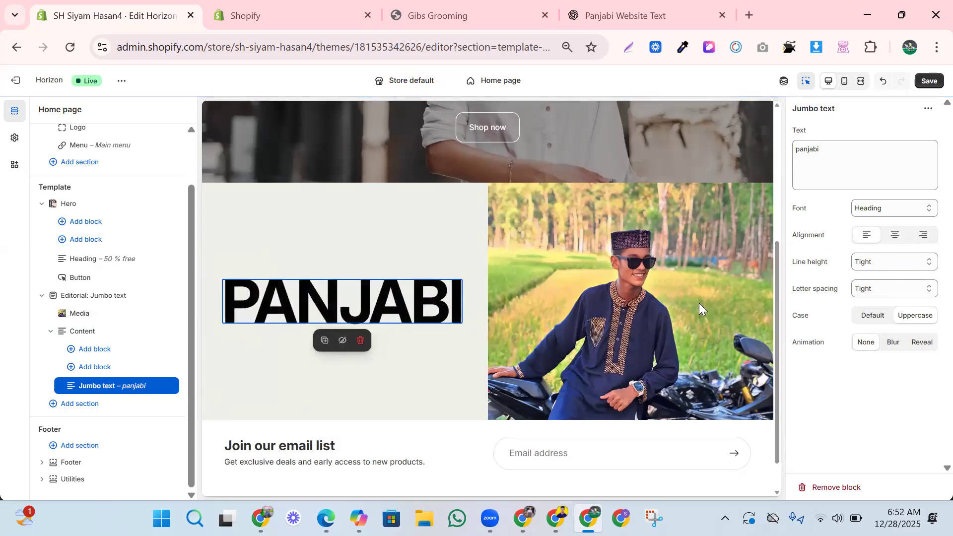
left_click(896, 236)
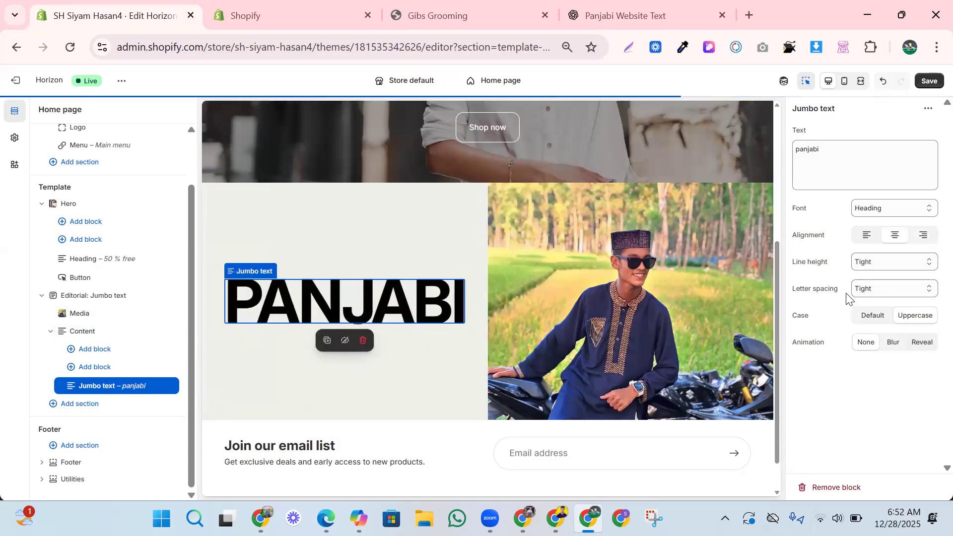
left_click(456, 402)
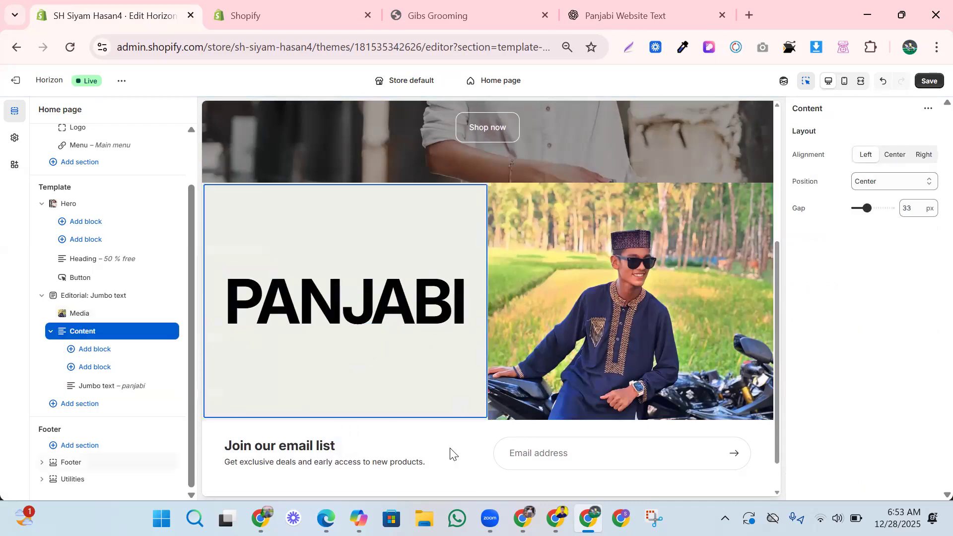
left_click(437, 448)
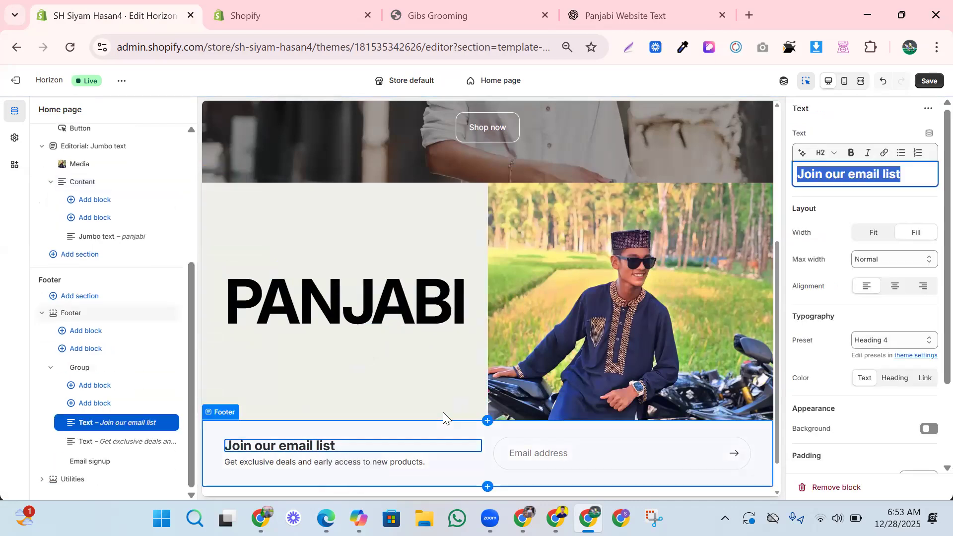
left_click(445, 398)
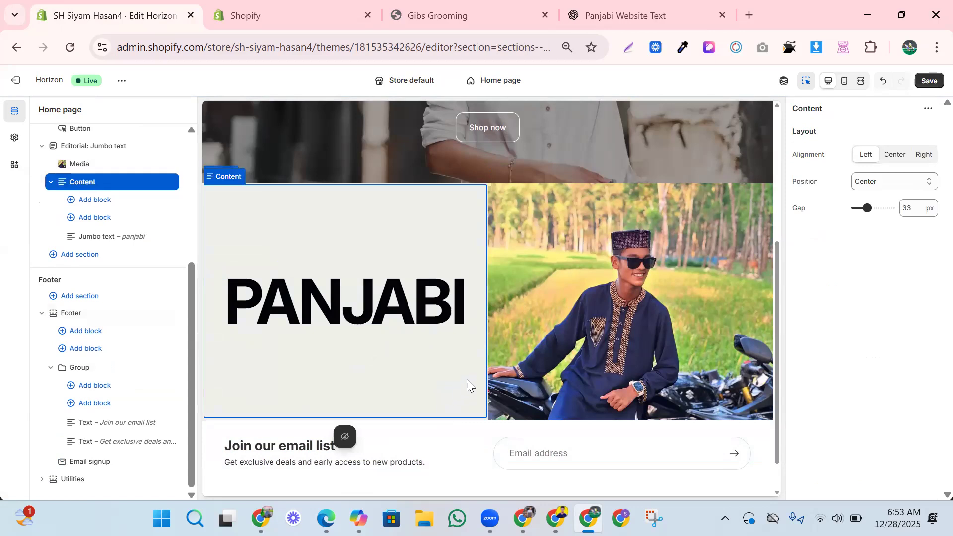